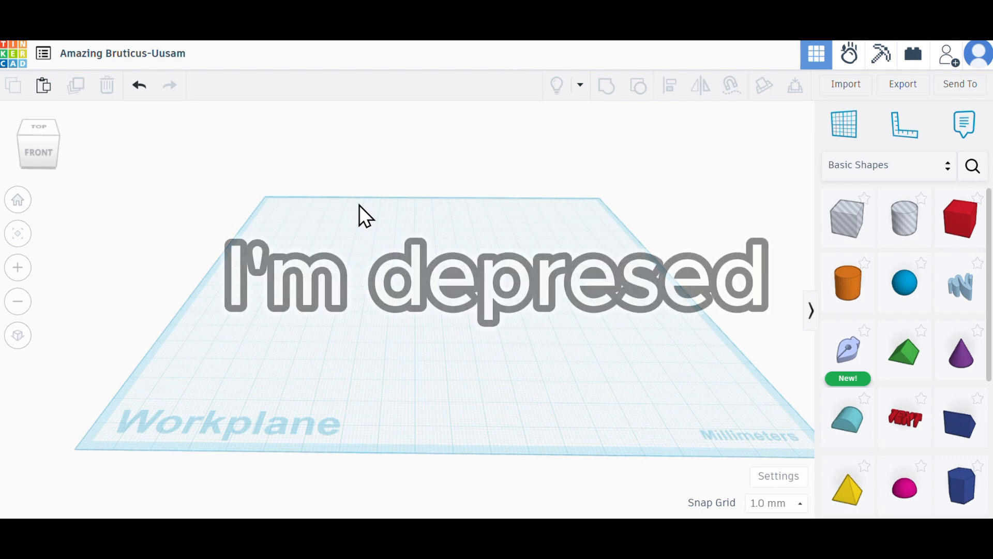
pyautogui.scroll(3, 358, 204)
pyautogui.scroll(-3, 359, 205)
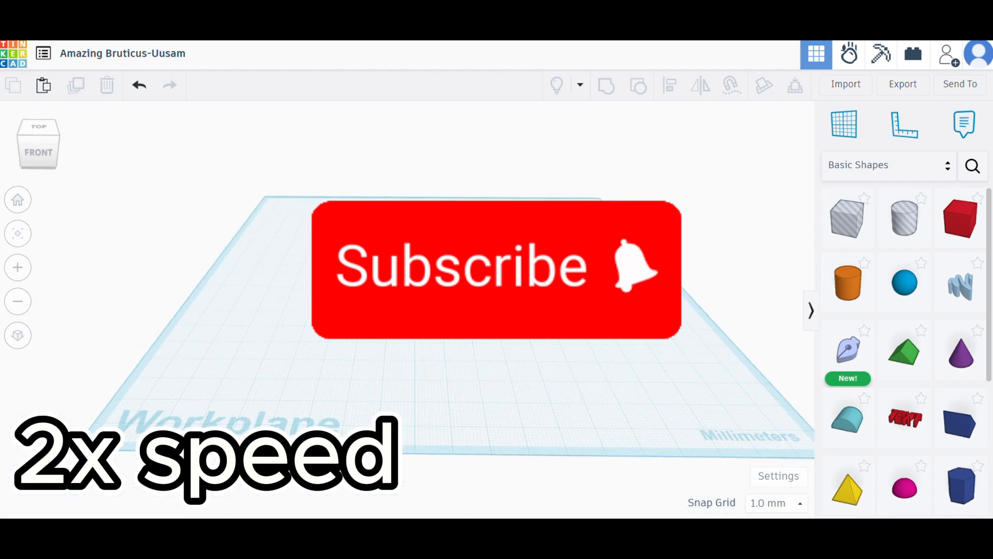
pyautogui.scroll(2, 358, 205)
pyautogui.scroll(-1, 359, 205)
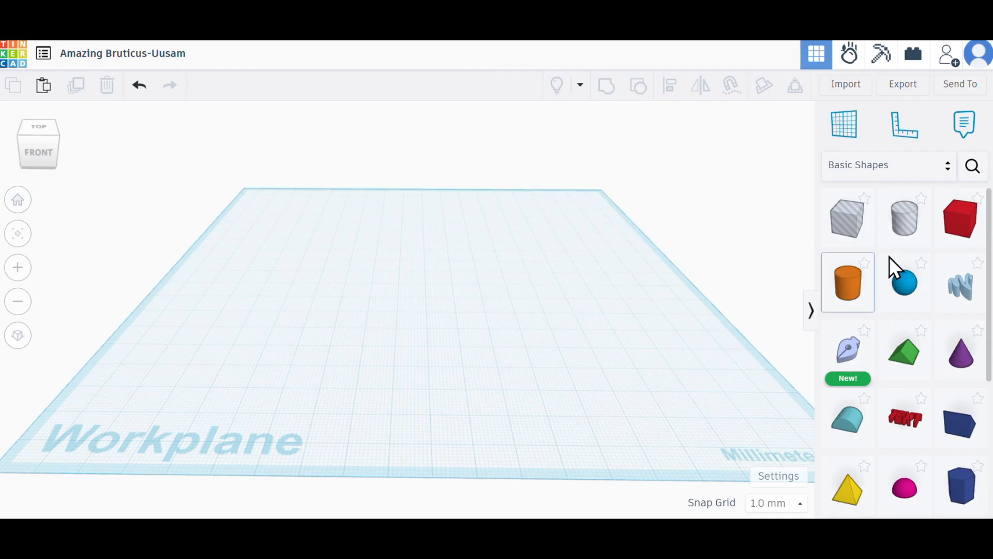
# - Place a red box and an orange cylinder side by side on the workplane
pyautogui.scroll(-5, 926, 413)
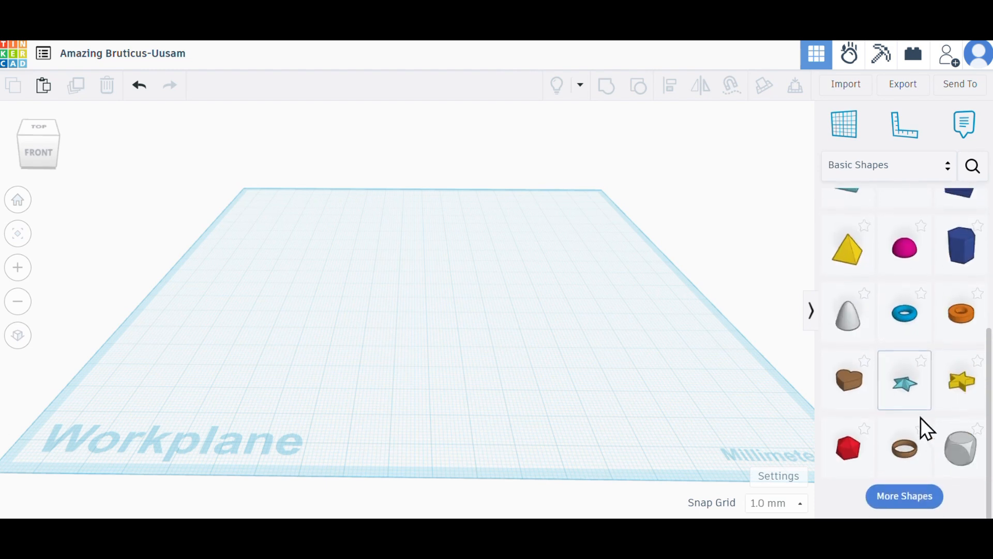
pyautogui.scroll(5, 922, 434)
pyautogui.scroll(-1, 931, 331)
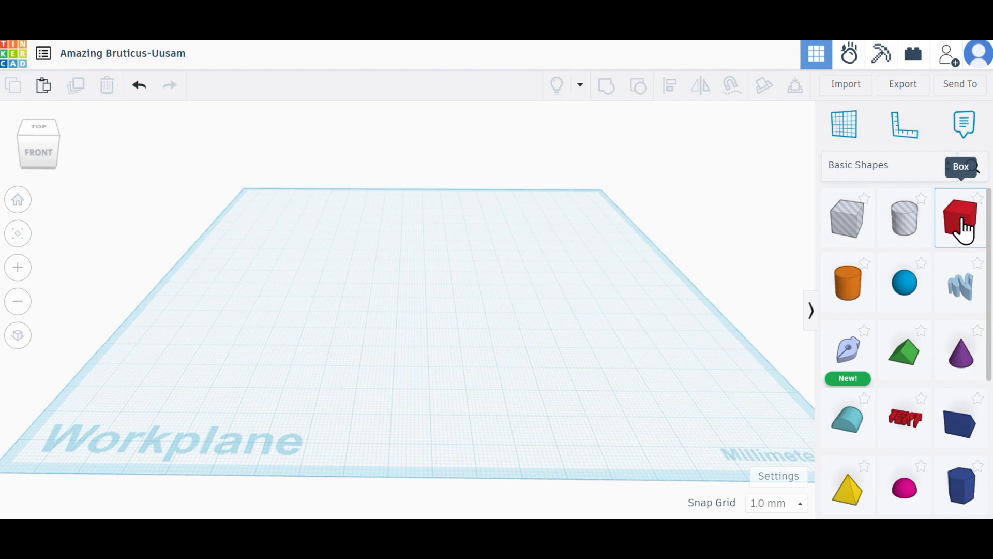
pyautogui.moveTo(963, 230); pyautogui.dragTo(389, 300)
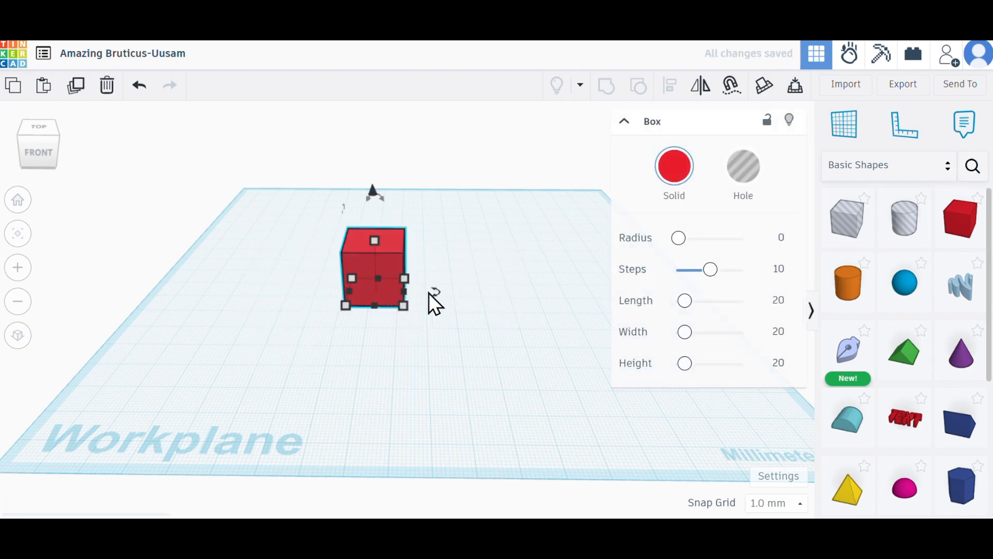
pyautogui.click(442, 285)
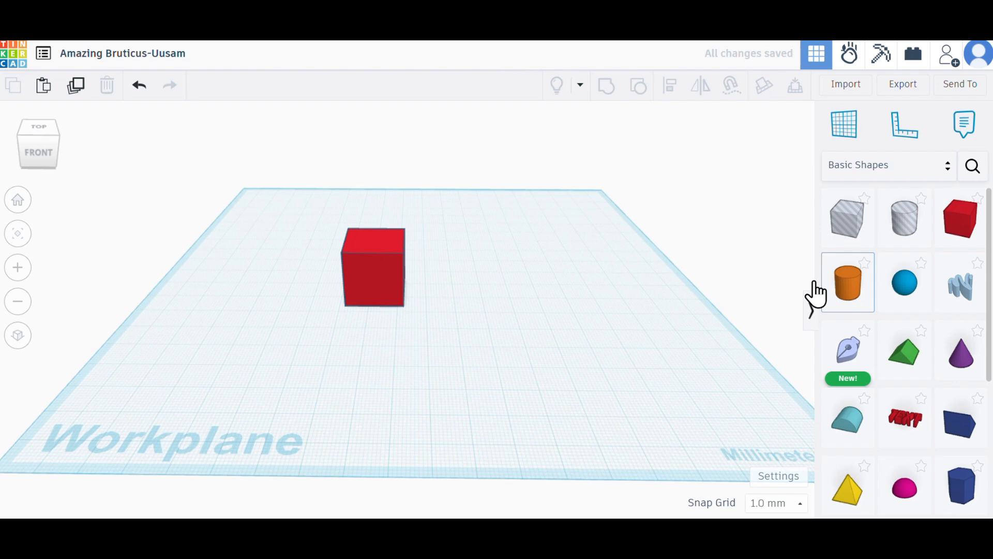
pyautogui.moveTo(816, 293); pyautogui.dragTo(433, 293)
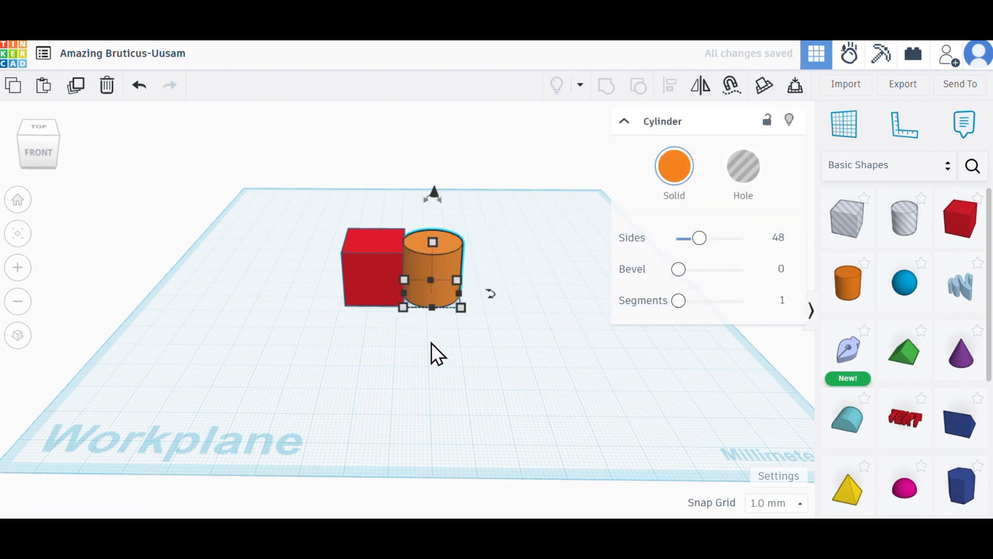
pyautogui.click(430, 343)
# - Examine the box and the cylinder up close and from a higher angle
pyautogui.scroll(5, 432, 347)
pyautogui.moveTo(437, 327); pyautogui.dragTo(370, 407, button='right')
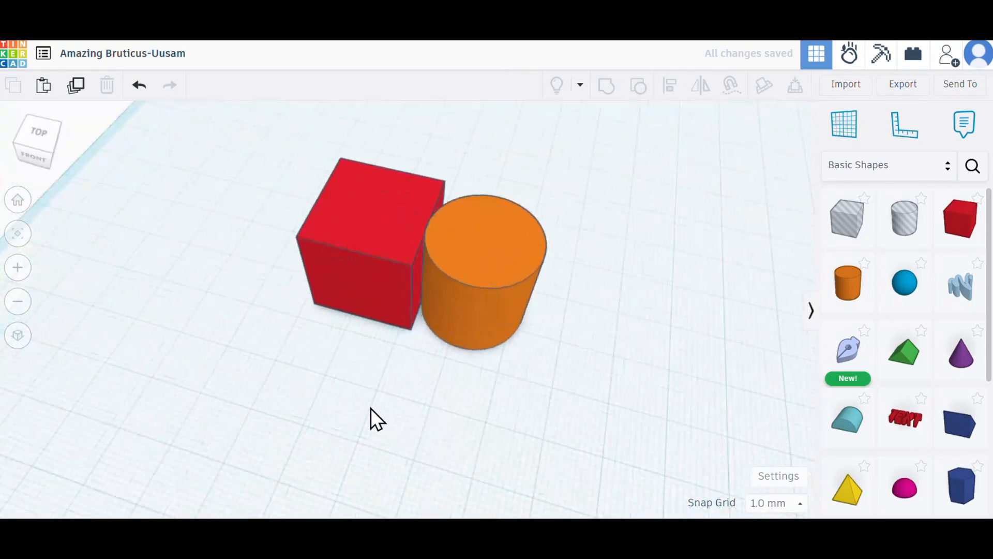
pyautogui.scroll(5, 516, 269)
pyautogui.click(514, 224)
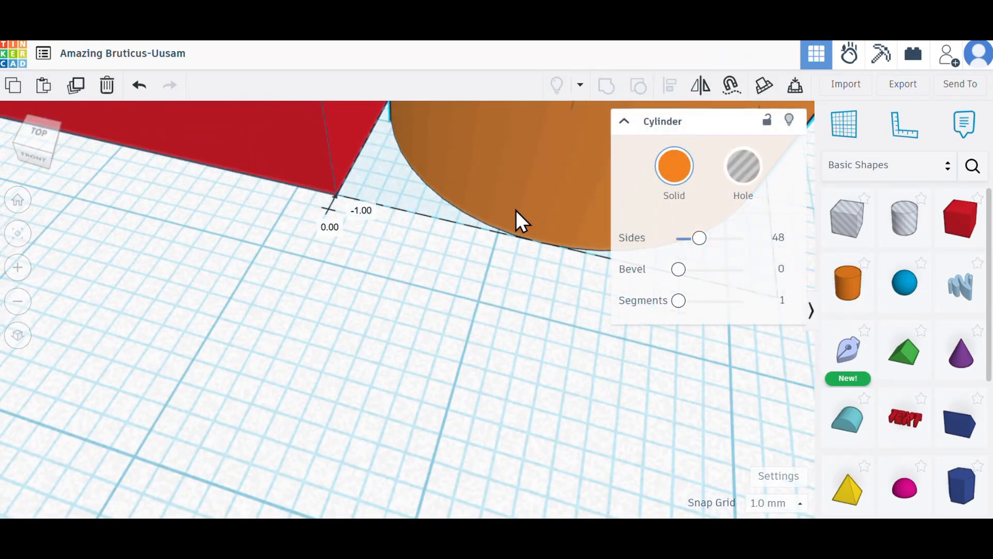
pyautogui.click(306, 187)
pyautogui.click(336, 275)
pyautogui.scroll(-6, 454, 305)
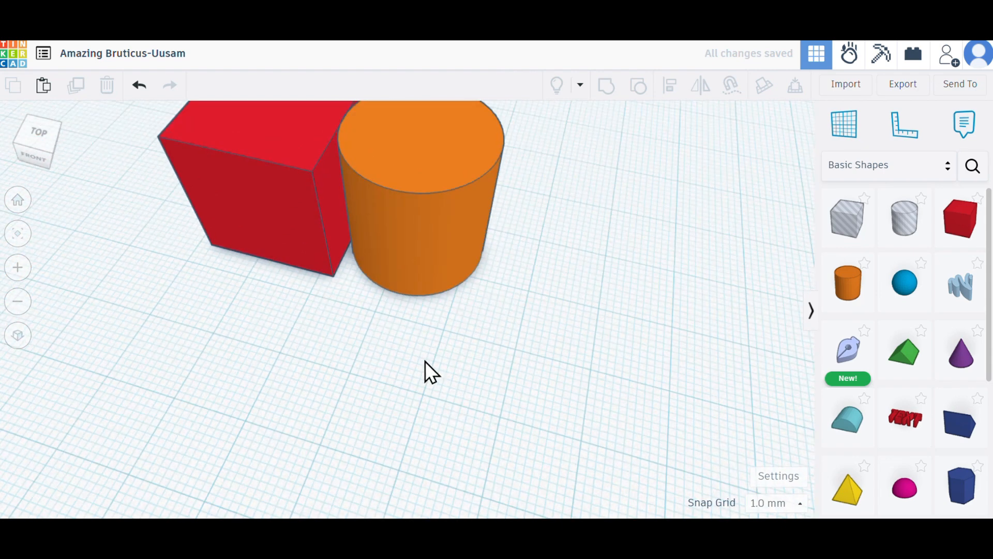
pyautogui.moveTo(468, 354); pyautogui.dragTo(387, 417, button='right')
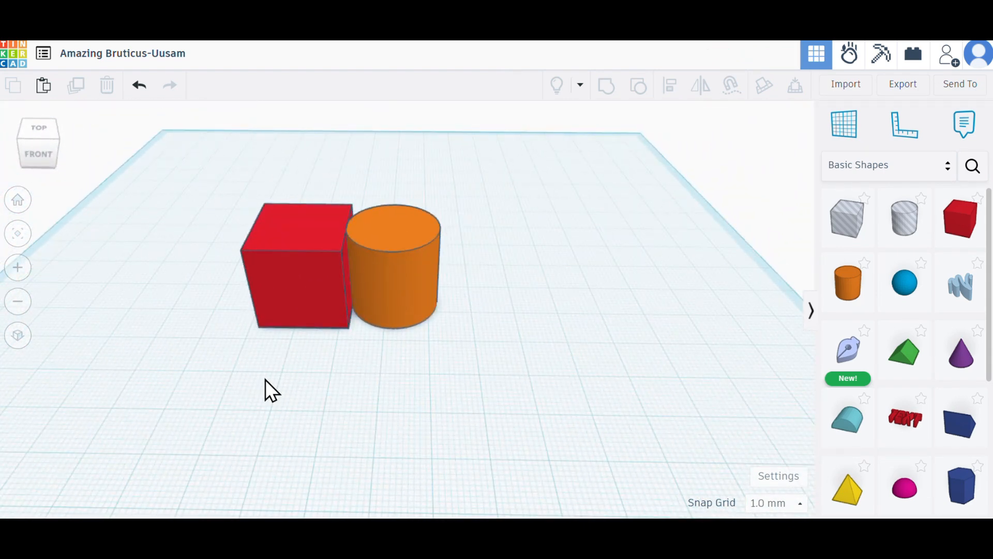
# - Move the orange cylinder away from the box, and undo, redo and undo that move
pyautogui.moveTo(394, 282); pyautogui.dragTo(532, 321)
pyautogui.click(477, 427)
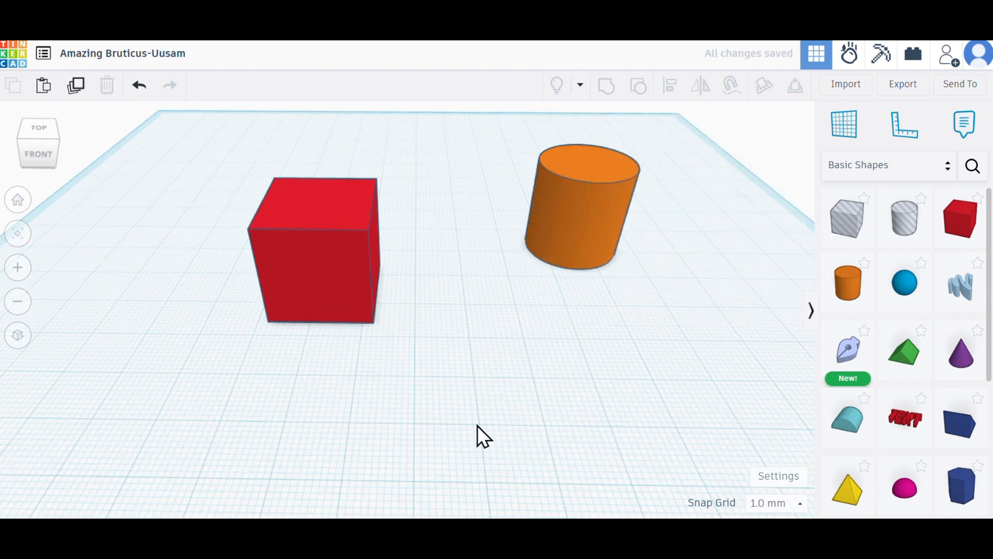
pyautogui.hotkey('ctrl', 'z')
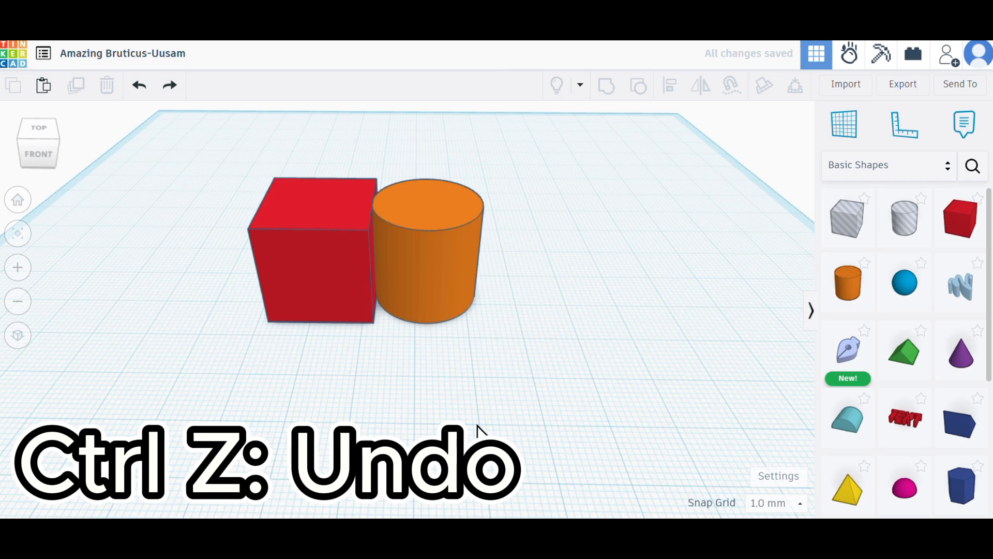
pyautogui.hotkey('ctrl', 'y')
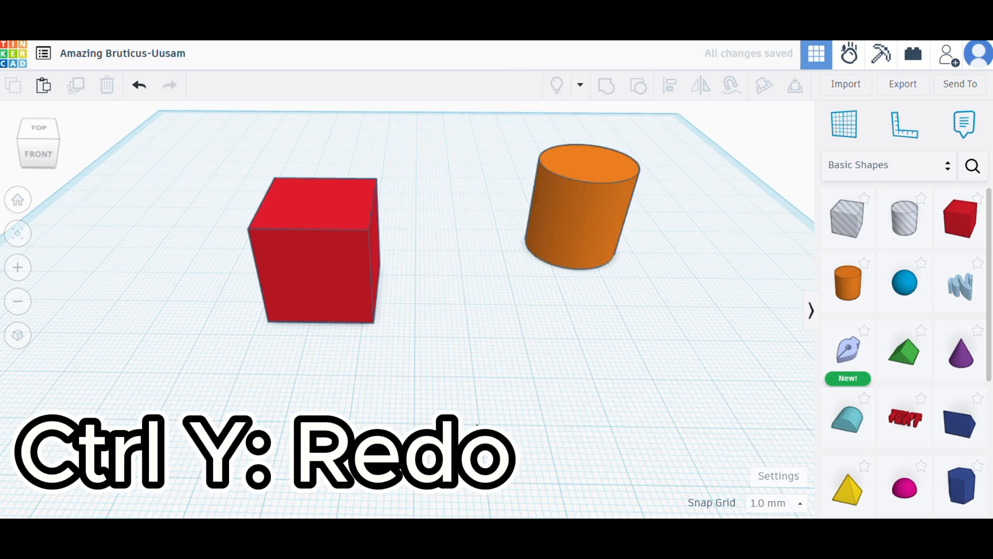
pyautogui.hotkey('ctrl', 'z')
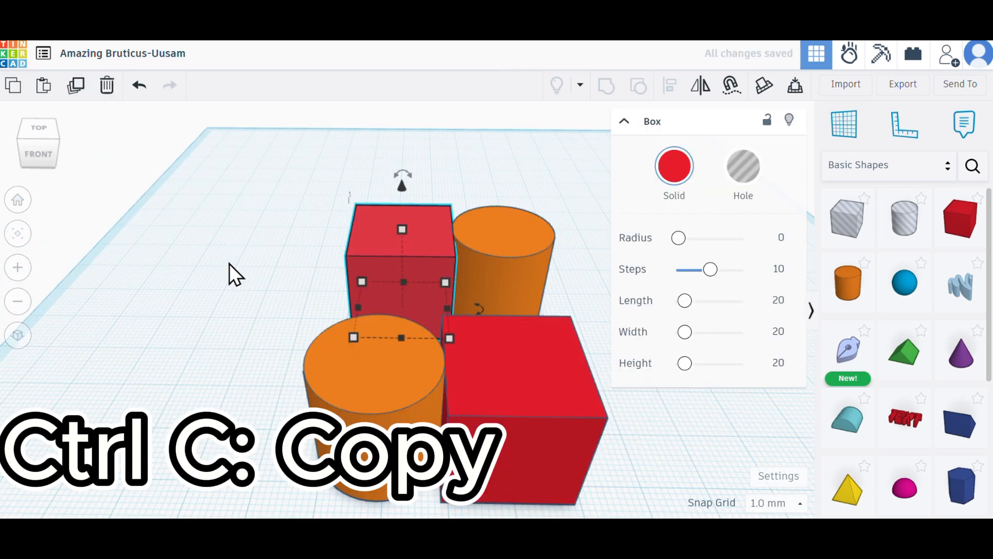
# - Paste another copy from the clipboard and move it clear of the other shapes
pyautogui.click(197, 327)
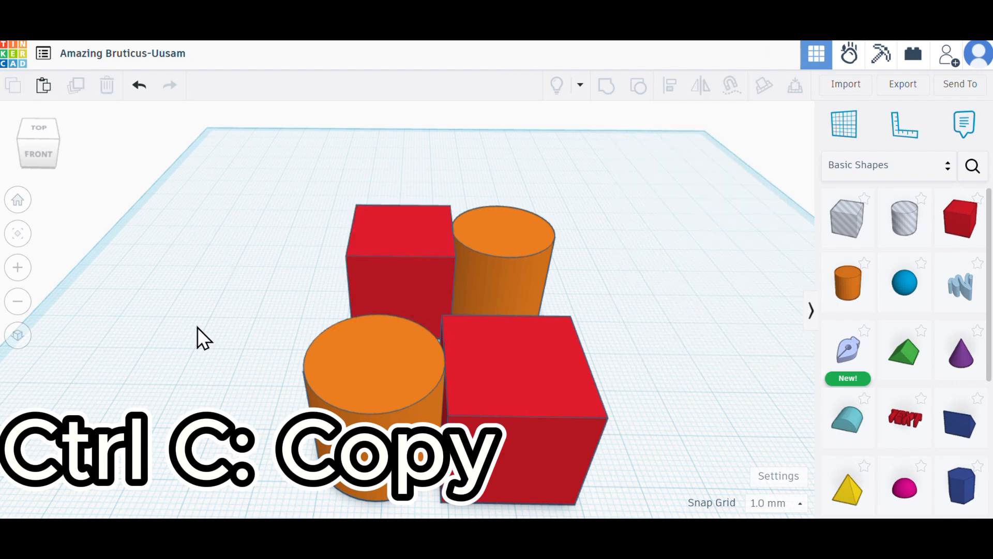
pyautogui.hotkey('ctrl', 'v')
pyautogui.moveTo(424, 297); pyautogui.dragTo(183, 407)
pyautogui.click(183, 407)
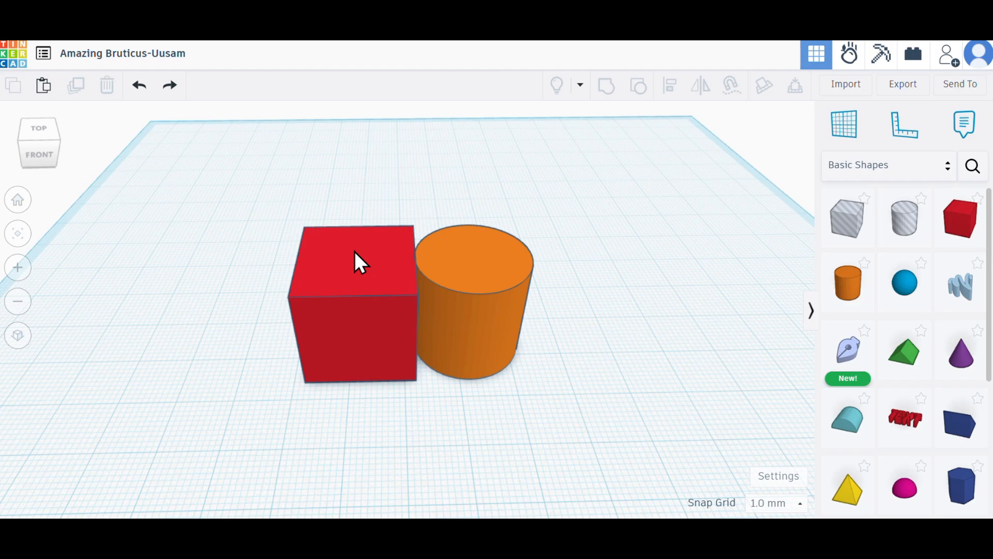
# - Examine the box and the cylinder by orbiting, zooming and panning the view
pyautogui.moveTo(355, 262); pyautogui.dragTo(241, 200, button='right')
pyautogui.moveTo(29, 146)
pyautogui.mouseDown()
pyautogui.moveTo(36, 158)
pyautogui.moveTo(44, 145)
pyautogui.moveTo(26, 161)
pyautogui.moveTo(20, 154)
pyautogui.moveTo(62, 161)
pyautogui.moveTo(26, 152)
pyautogui.moveTo(30, 160)
pyautogui.mouseUp()
pyautogui.moveTo(149, 244); pyautogui.dragTo(270, 288, button='right')
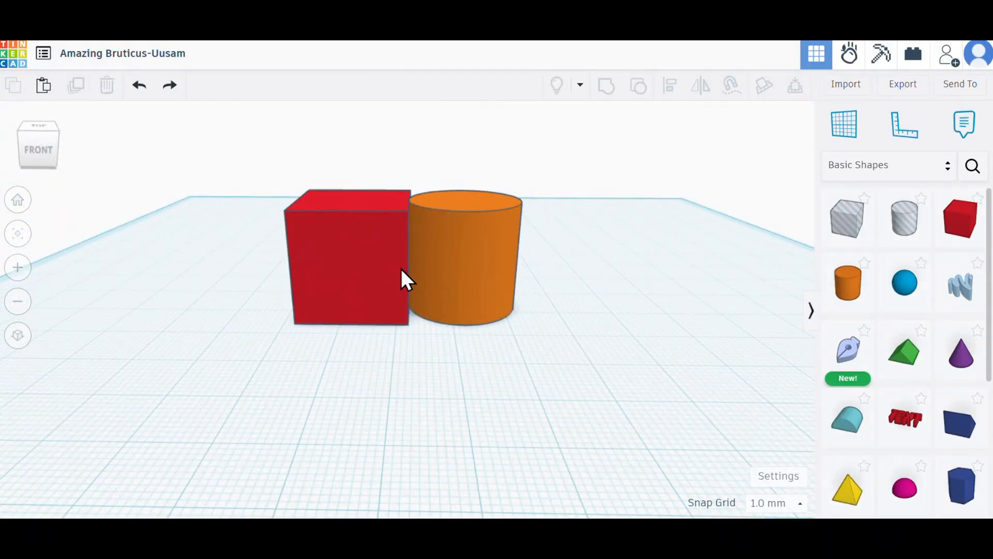
pyautogui.scroll(-5, 402, 270)
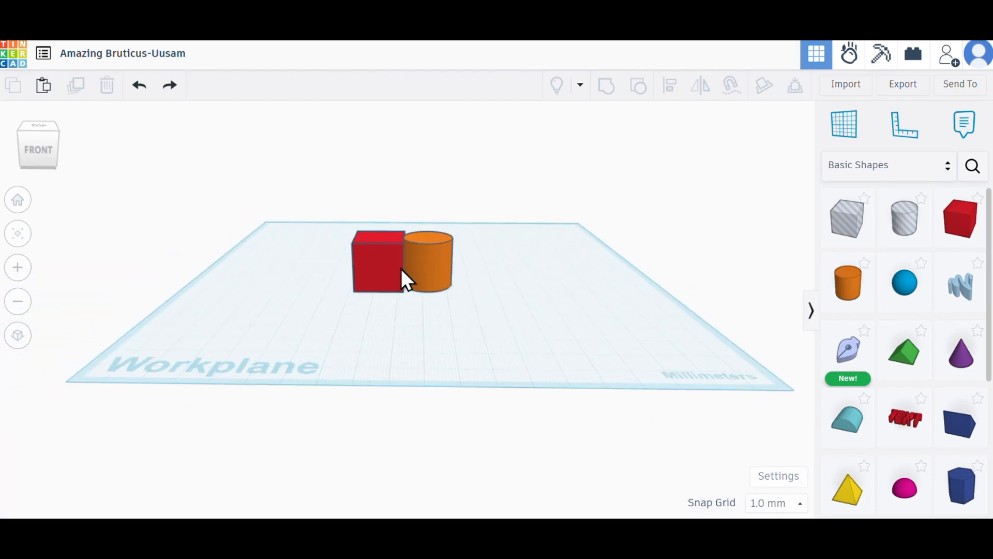
pyautogui.moveTo(407, 287)
pyautogui.mouseDown(button='middle')
pyautogui.moveTo(681, 295)
pyautogui.moveTo(395, 281)
pyautogui.moveTo(333, 320)
pyautogui.moveTo(349, 331)
pyautogui.moveTo(312, 307)
pyautogui.moveTo(370, 277)
pyautogui.moveTo(274, 253)
pyautogui.moveTo(306, 246)
pyautogui.moveTo(406, 267)
pyautogui.moveTo(401, 281)
pyautogui.mouseUp(button='middle')
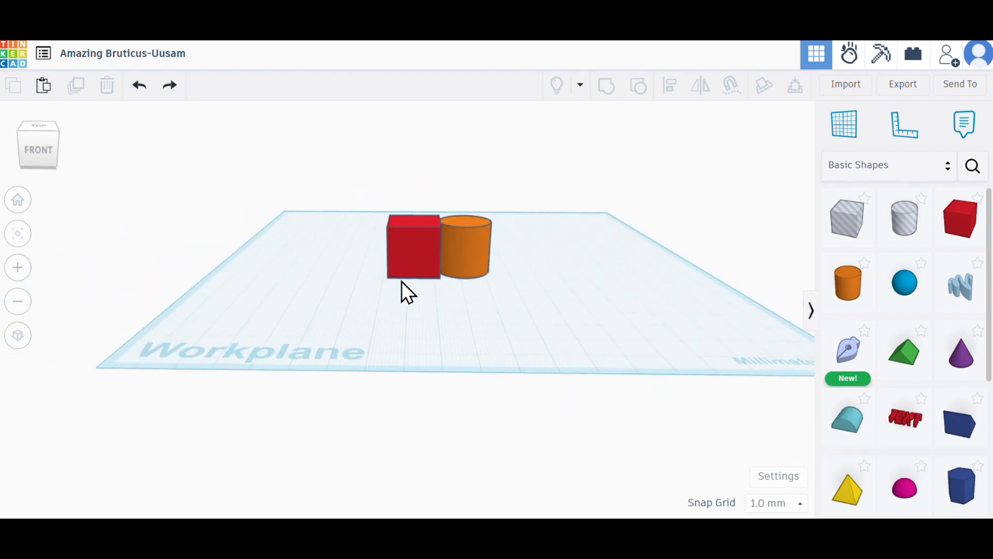
pyautogui.scroll(6, 394, 360)
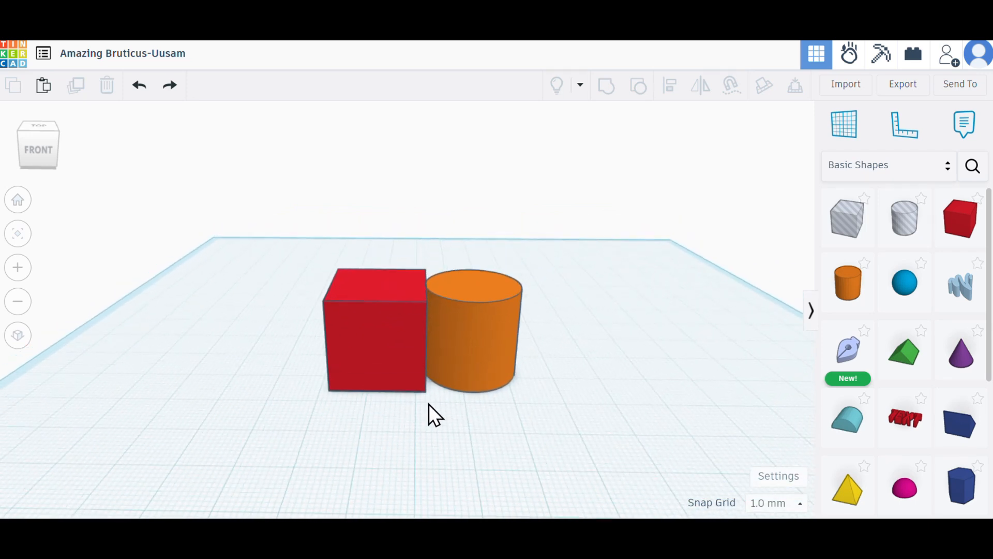
pyautogui.moveTo(428, 403); pyautogui.dragTo(426, 410, button='middle')
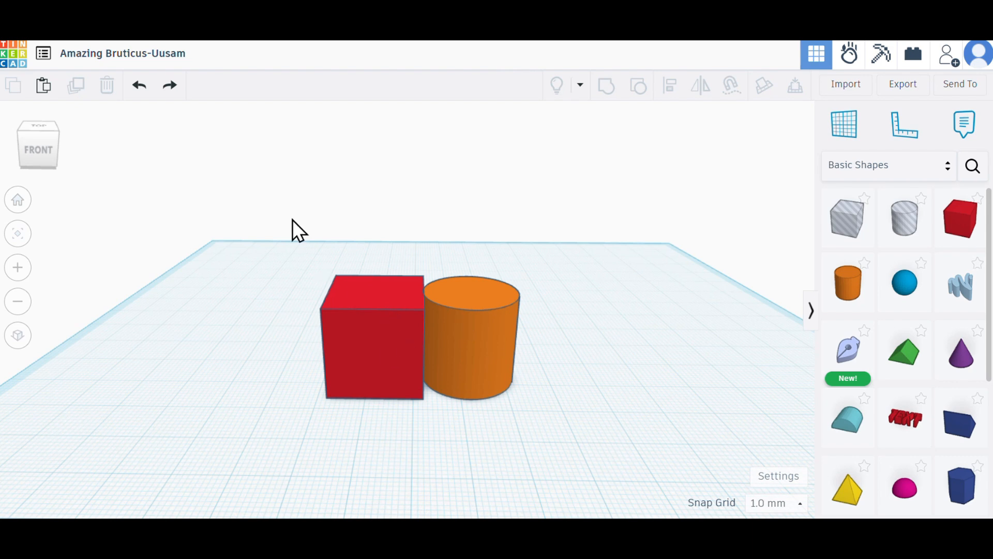
# - Select the box and the cylinder together and move them a short distance across the workplane
pyautogui.moveTo(292, 218); pyautogui.dragTo(383, 278)
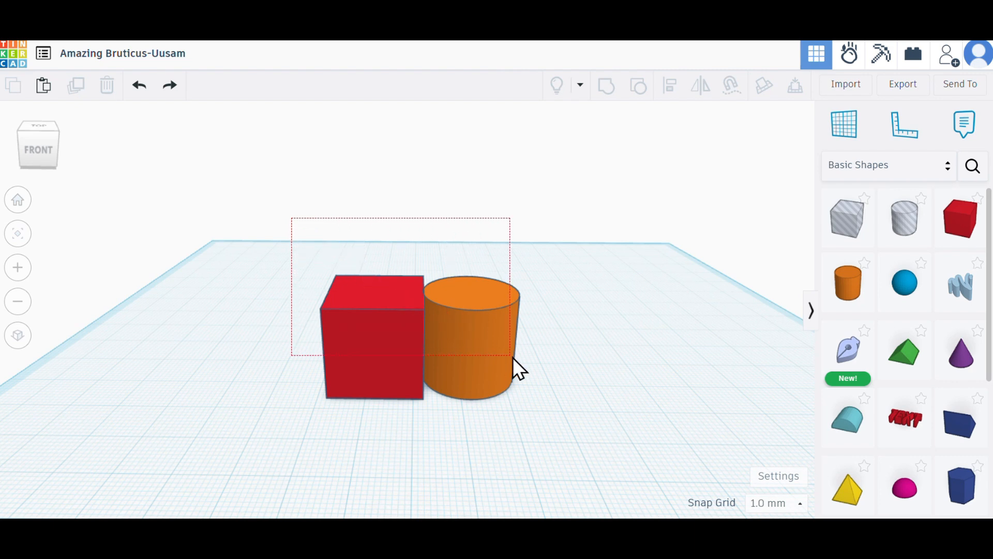
pyautogui.moveTo(513, 357); pyautogui.dragTo(565, 414)
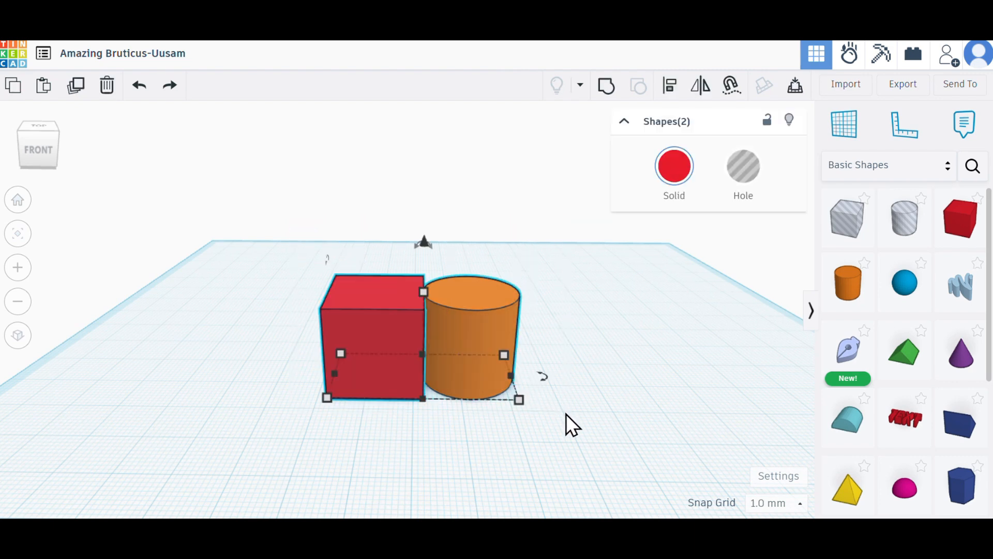
pyautogui.moveTo(365, 318); pyautogui.dragTo(351, 346)
pyautogui.click(358, 450)
pyautogui.scroll(3, 393, 385)
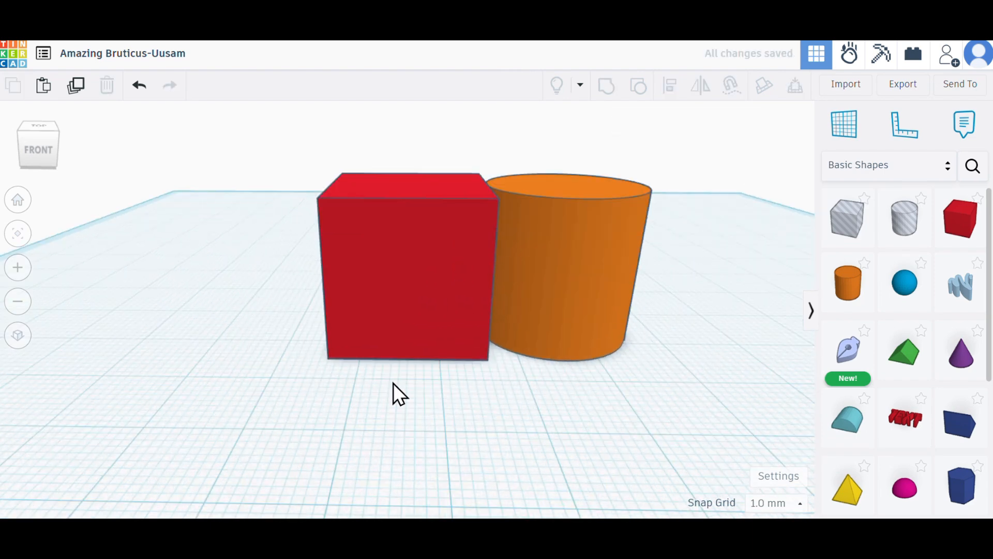
# - Try moving the red box to other positions around the workplane
pyautogui.click(408, 371)
pyautogui.moveTo(410, 379); pyautogui.dragTo(356, 424, button='right')
pyautogui.moveTo(355, 422)
pyautogui.mouseDown()
pyautogui.moveTo(341, 502)
pyautogui.moveTo(362, 413)
pyautogui.mouseUp()
pyautogui.moveTo(438, 379); pyautogui.dragTo(421, 405)
pyautogui.moveTo(358, 249); pyautogui.dragTo(360, 95)
pyautogui.scroll(-3, 311, 365)
pyautogui.moveTo(294, 385); pyautogui.dragTo(93, 468)
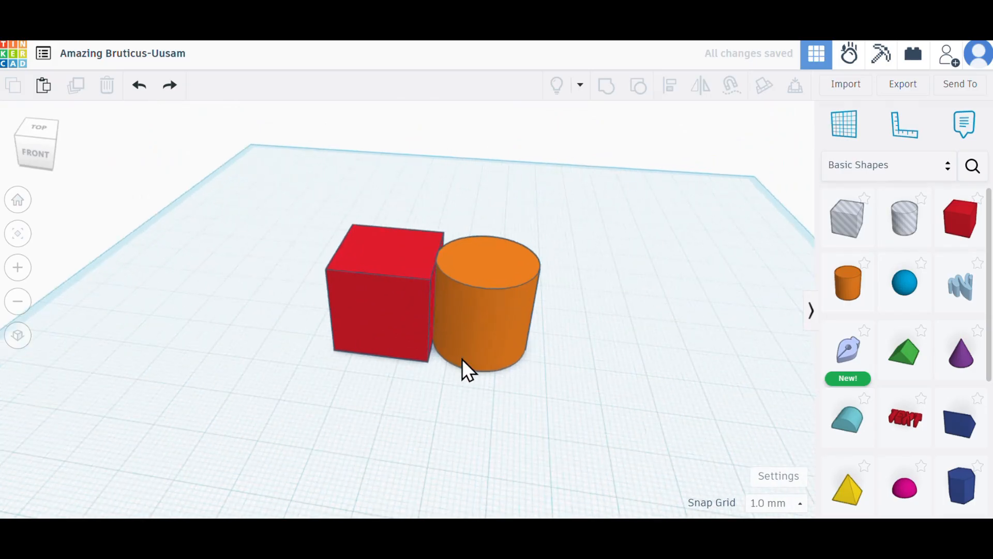
# - Round the red box with a radius of about 2.427 and increase the radius to about 17.379
pyautogui.click(396, 309)
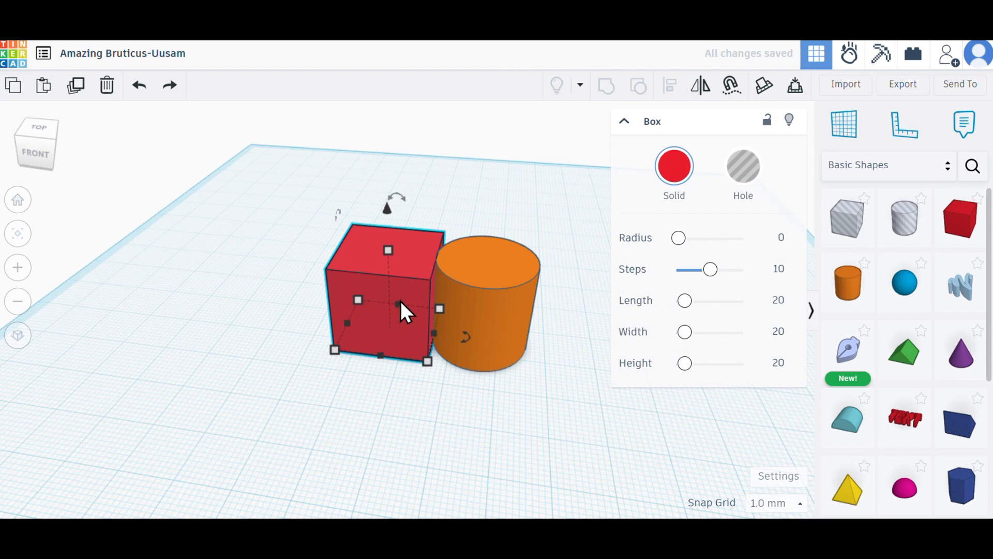
pyautogui.click(676, 171)
pyautogui.moveTo(679, 242)
pyautogui.mouseDown()
pyautogui.moveTo(754, 250)
pyautogui.moveTo(673, 257)
pyautogui.moveTo(686, 239)
pyautogui.mouseUp()
pyautogui.scroll(2, 445, 318)
pyautogui.scroll(2, 441, 321)
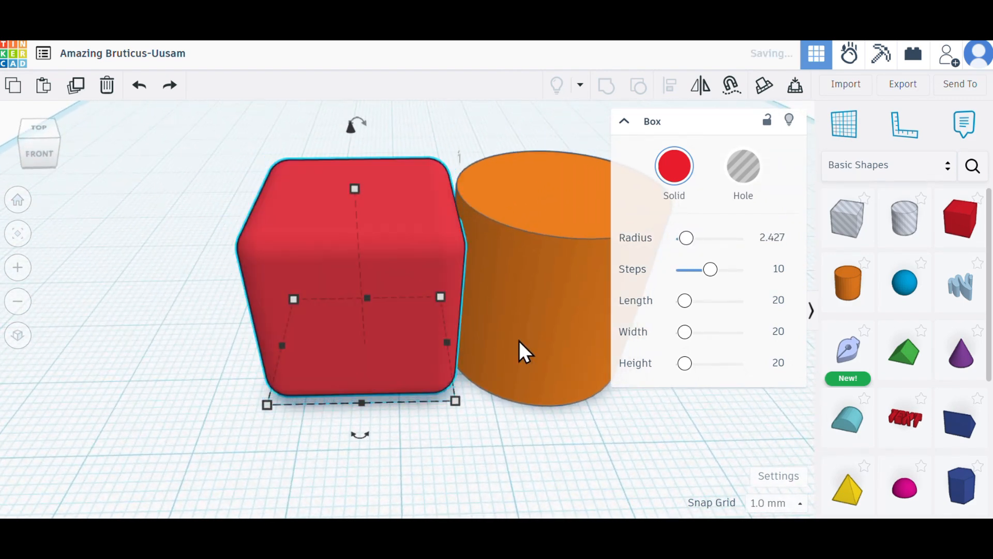
pyautogui.moveTo(519, 340); pyautogui.dragTo(569, 317, button='right')
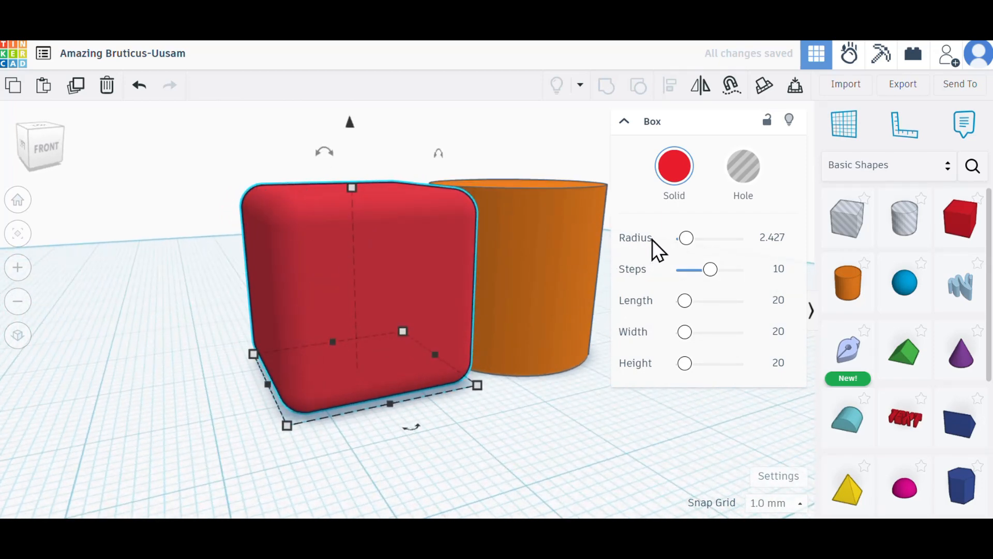
pyautogui.moveTo(686, 239); pyautogui.dragTo(734, 251)
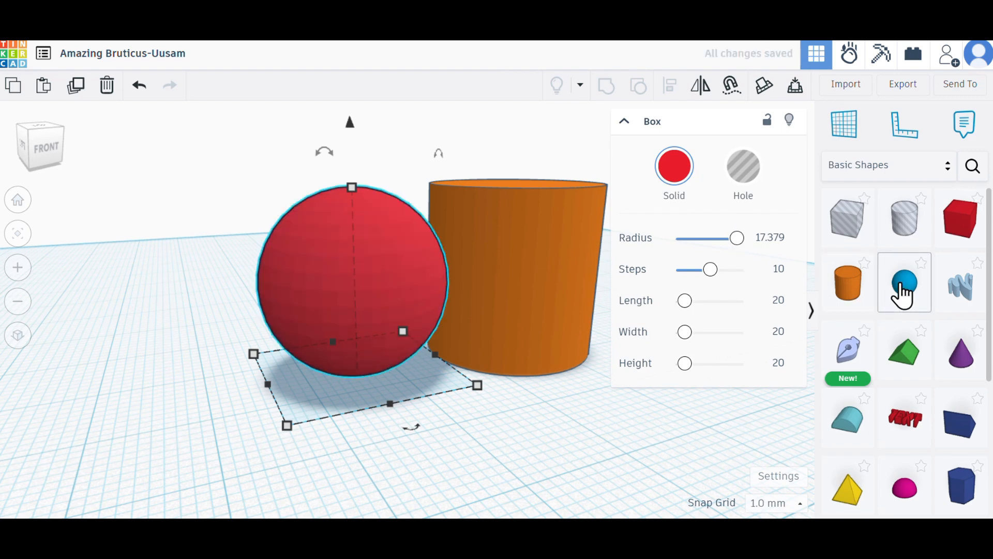
# - Place a blue sphere beside the rounded red box for comparison and undo the placement
pyautogui.moveTo(902, 290); pyautogui.dragTo(164, 402)
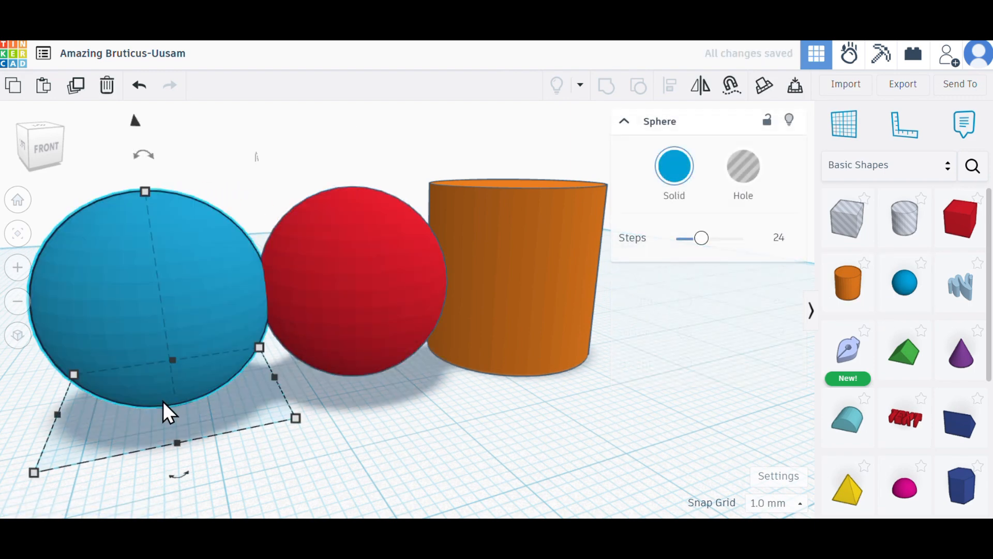
pyautogui.hotkey('ctrl', 'z')
pyautogui.click(283, 273)
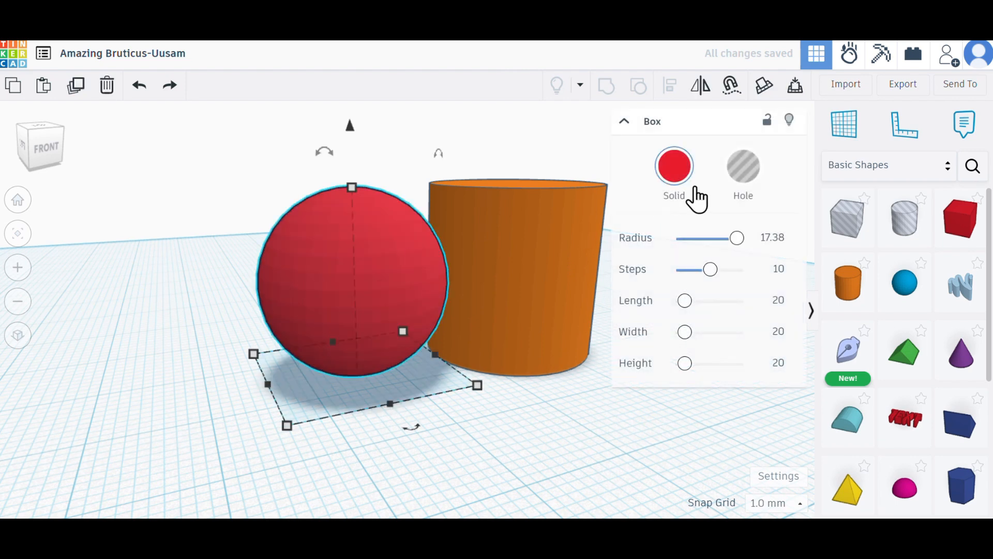
# - Reset the red box's radius to 0 and round its edges with a radius of about 2.233
pyautogui.moveTo(723, 236); pyautogui.dragTo(673, 238)
pyautogui.scroll(5, 293, 238)
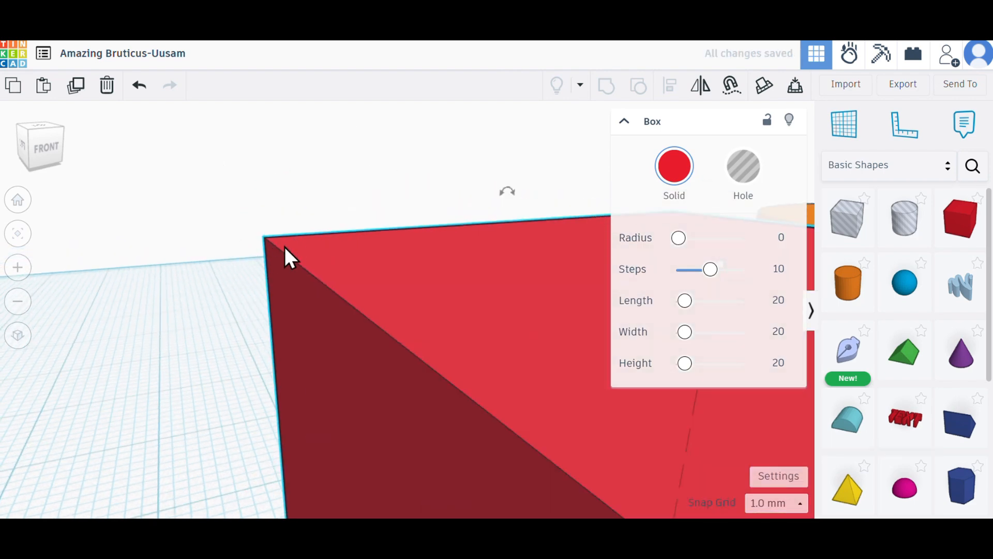
pyautogui.moveTo(284, 247); pyautogui.dragTo(346, 269, button='right')
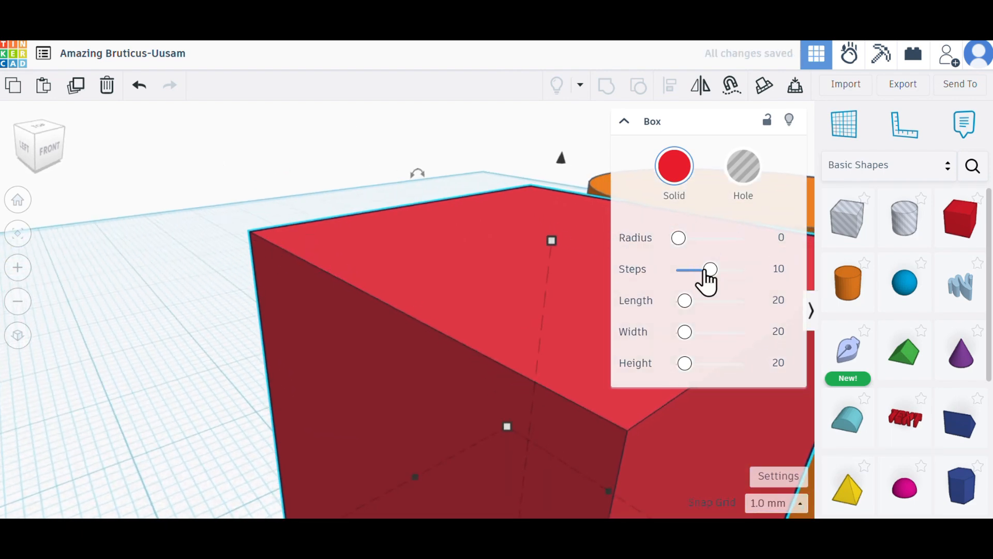
pyautogui.moveTo(680, 238); pyautogui.dragTo(688, 239)
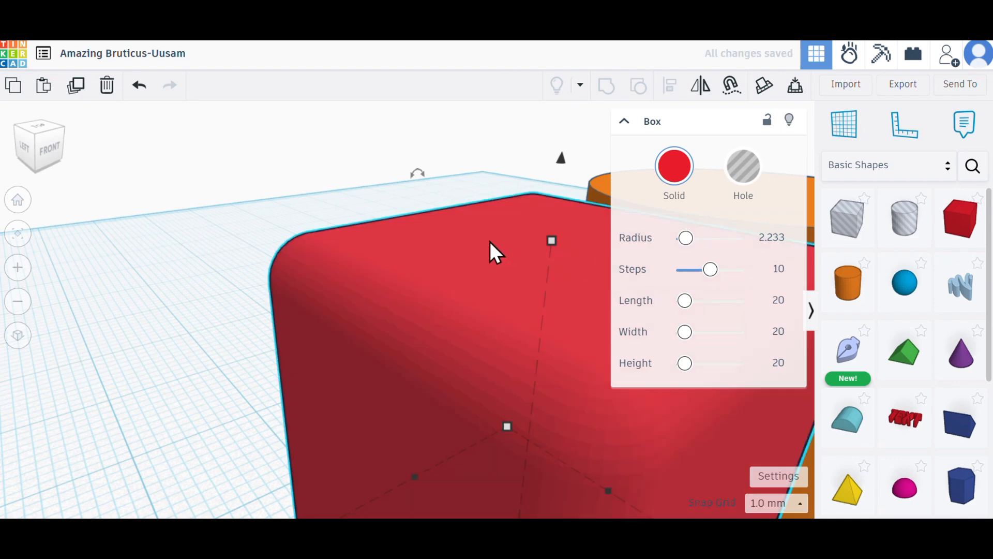
# - Inspect the rounded red box from the front and reset its radius to 0
pyautogui.moveTo(343, 171); pyautogui.dragTo(244, 210, button='right')
pyautogui.scroll(-5, 522, 396)
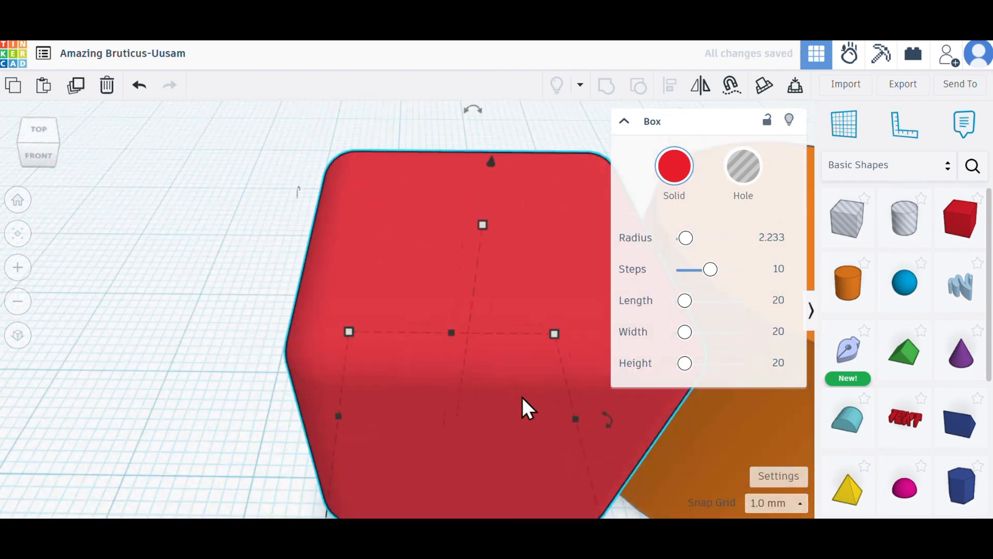
pyautogui.moveTo(571, 442); pyautogui.dragTo(457, 405, button='right')
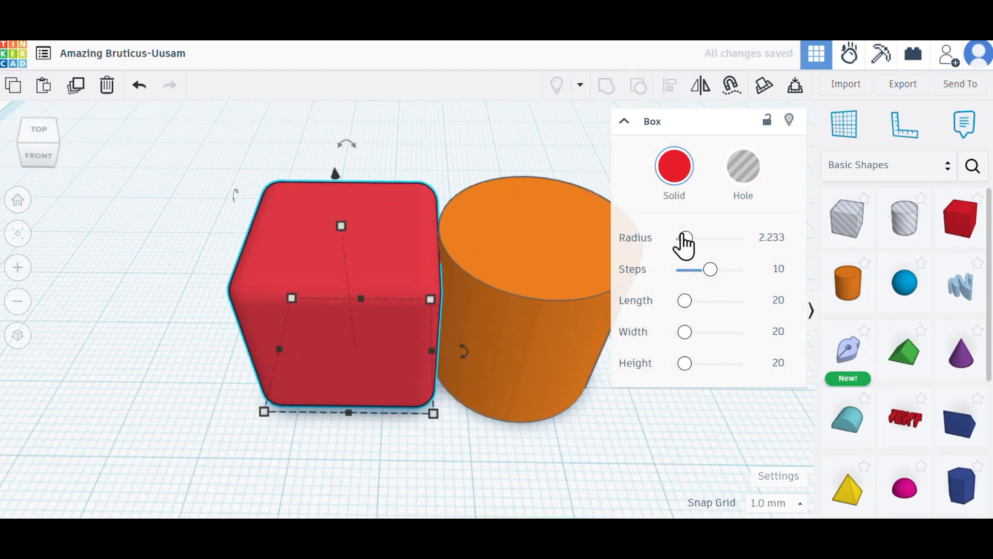
pyautogui.moveTo(684, 238); pyautogui.dragTo(668, 240)
# - Reduce the red box's steps to 1 and raise them to 20, undoing and redoing the last change
pyautogui.click(569, 287)
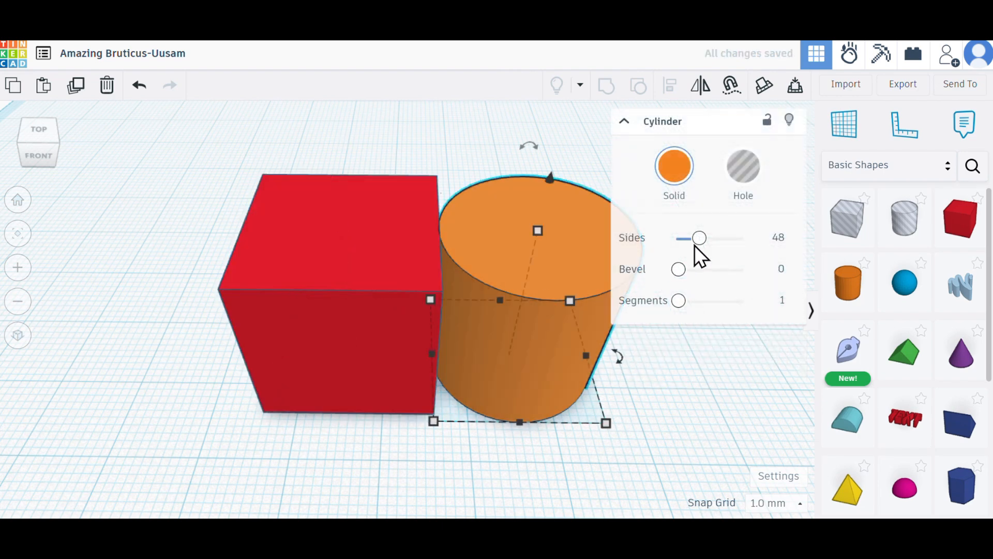
pyautogui.click(392, 303)
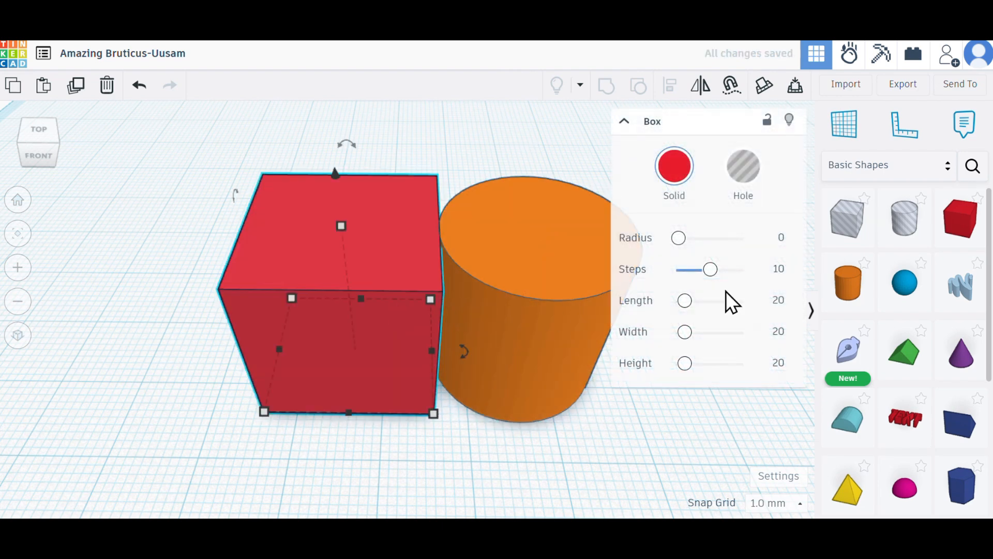
pyautogui.moveTo(710, 269); pyautogui.dragTo(656, 269)
pyautogui.scroll(4, 433, 395)
pyautogui.moveTo(432, 395); pyautogui.dragTo(479, 358, button='right')
pyautogui.scroll(-5, 479, 358)
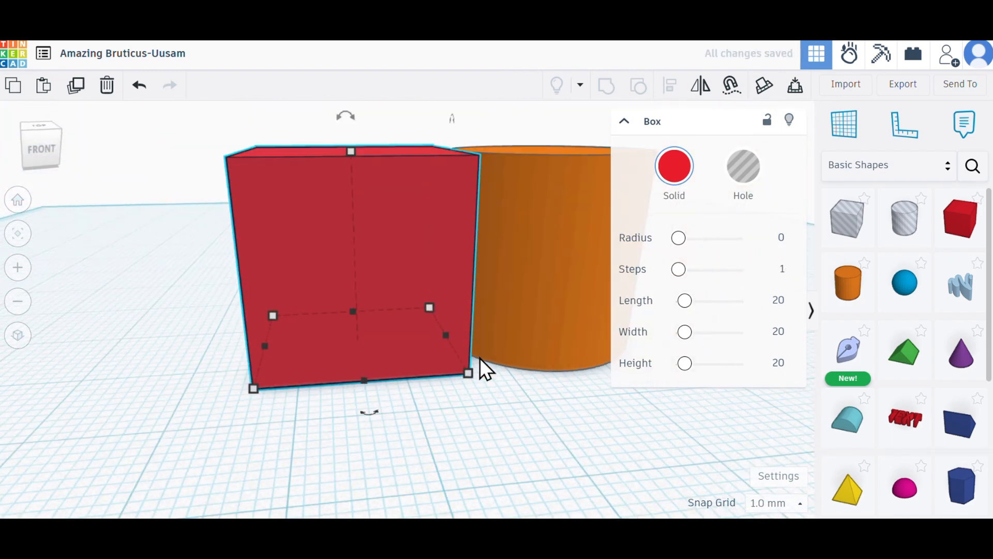
pyautogui.moveTo(678, 270); pyautogui.dragTo(754, 269)
pyautogui.hotkey('ctrl', 'z')
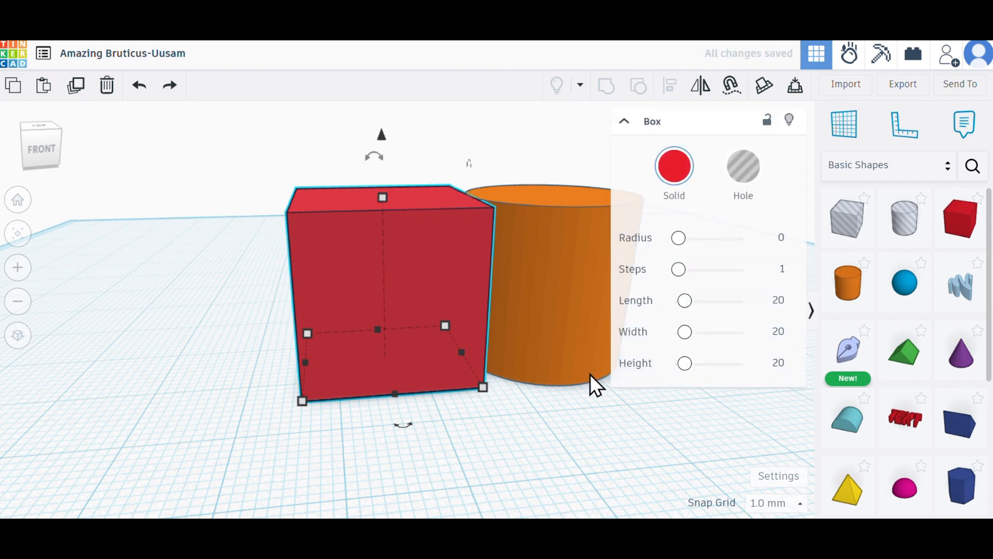
pyautogui.hotkey('ctrl', 'y')
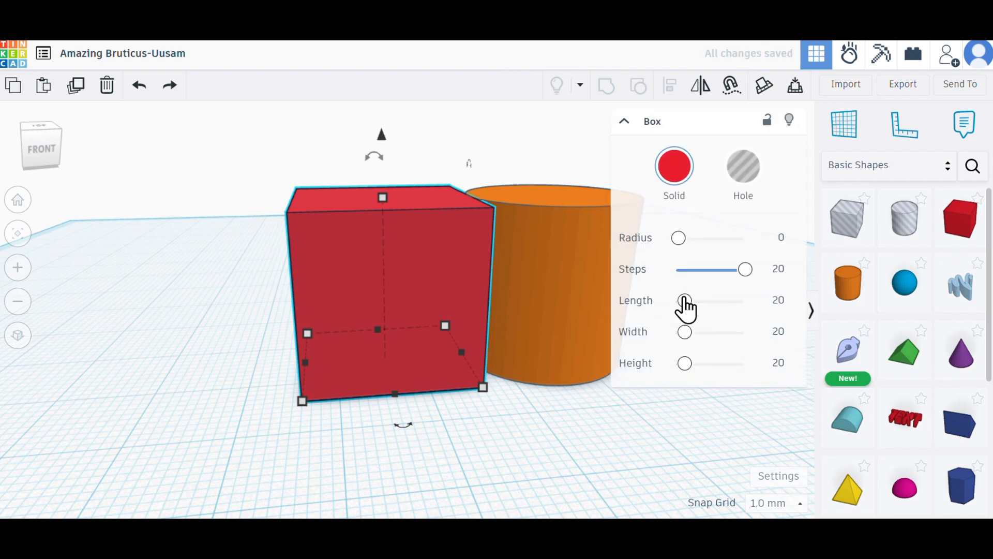
# - Try enlarging the red box to a length and width of 200 with a greater height, and undo the resizing
pyautogui.moveTo(684, 300); pyautogui.dragTo(745, 300)
pyautogui.moveTo(678, 300); pyautogui.dragTo(769, 317)
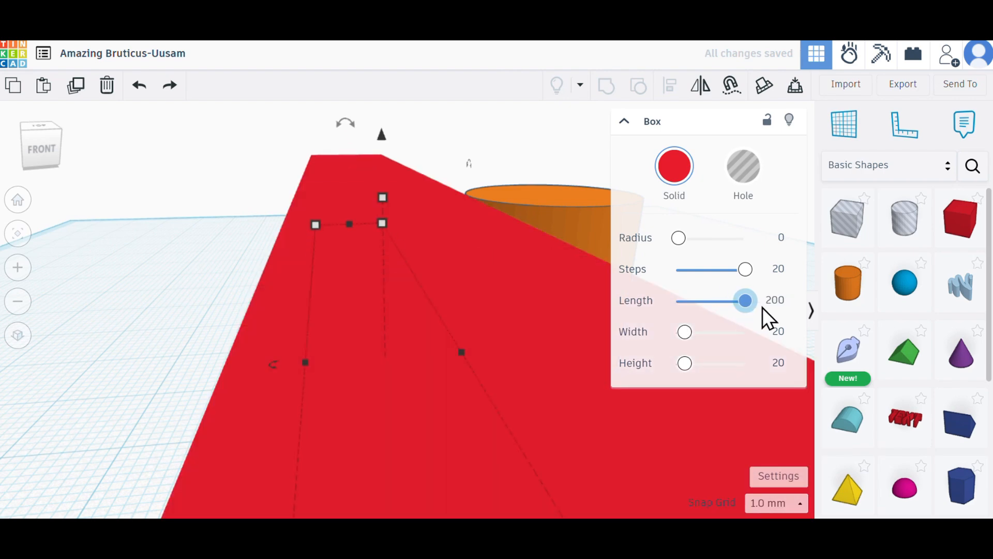
pyautogui.moveTo(465, 289); pyautogui.dragTo(517, 289, button='right')
pyautogui.moveTo(684, 331); pyautogui.dragTo(768, 334)
pyautogui.scroll(-3, 420, 299)
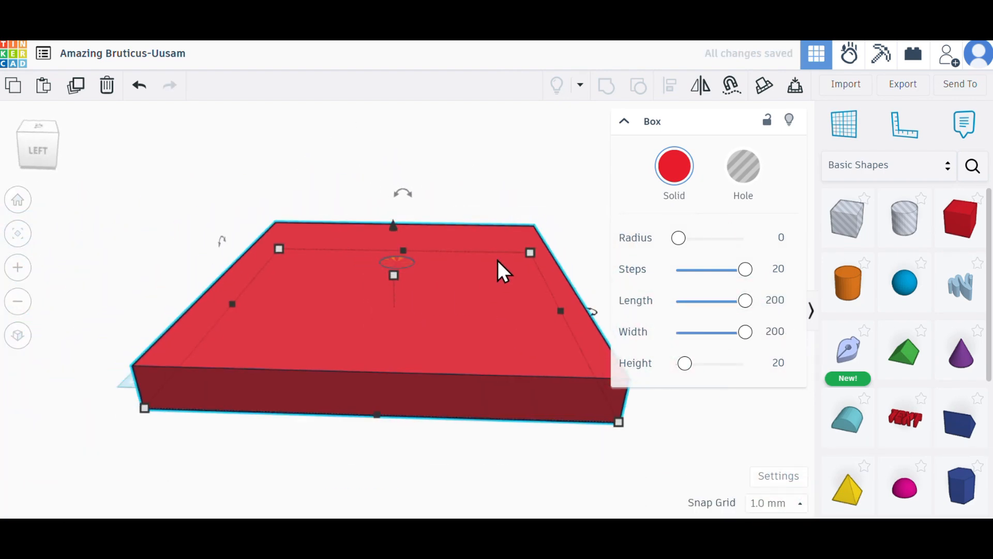
pyautogui.moveTo(684, 362); pyautogui.dragTo(807, 403)
pyautogui.moveTo(807, 403); pyautogui.dragTo(53, 395, button='right')
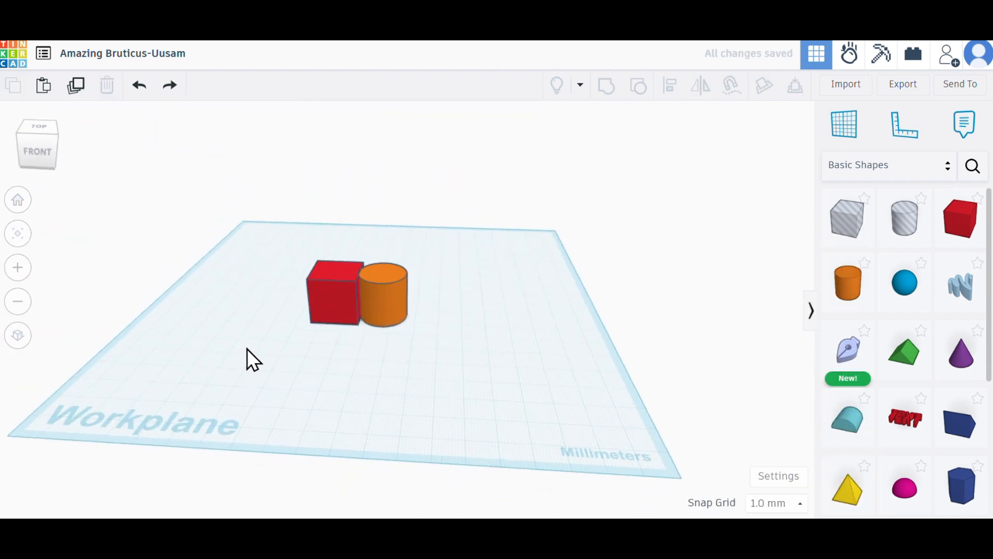
# - Select the red box and the orange cylinder together and group them into one shape
pyautogui.moveTo(247, 348); pyautogui.dragTo(432, 182, button='right')
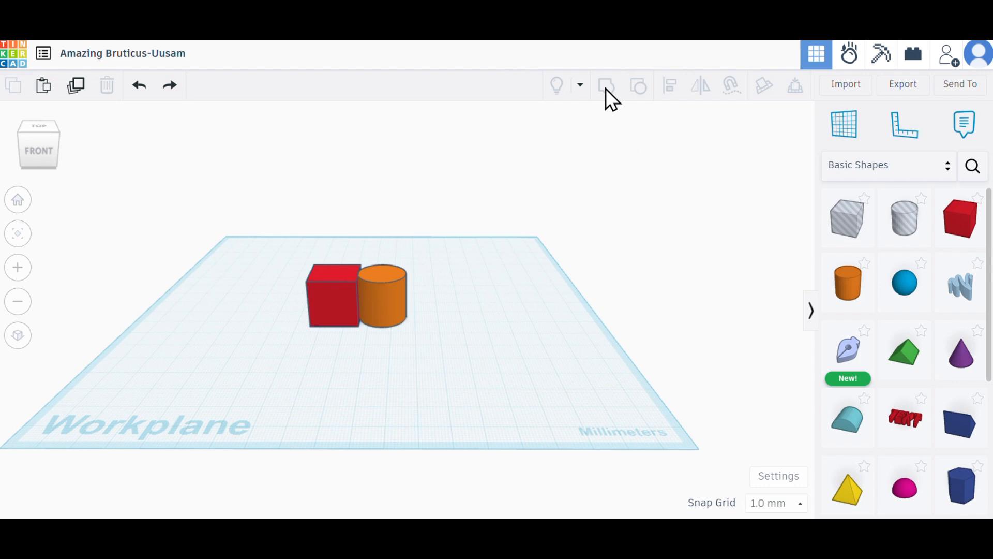
pyautogui.click(328, 310)
pyautogui.click(610, 144)
pyautogui.scroll(5, 377, 303)
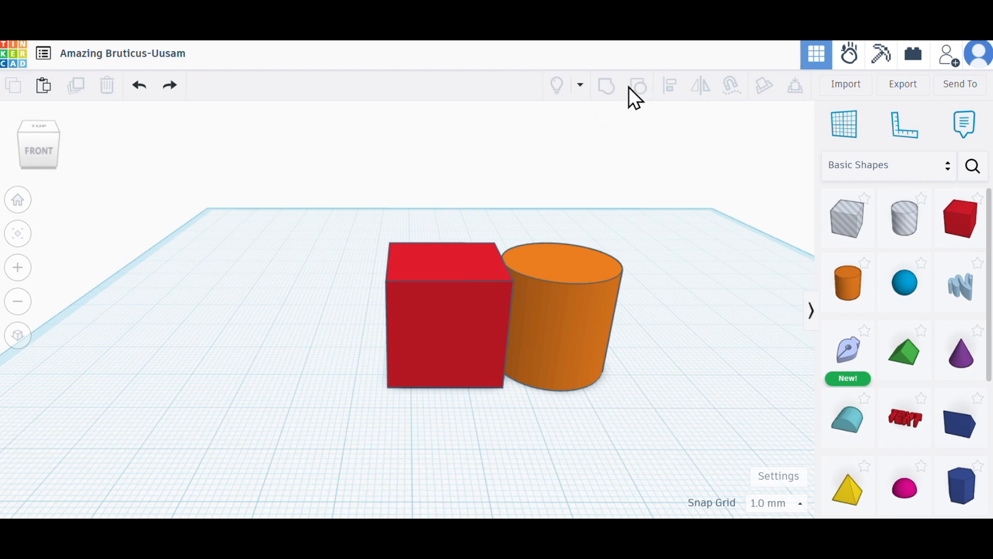
pyautogui.scroll(2, 498, 191)
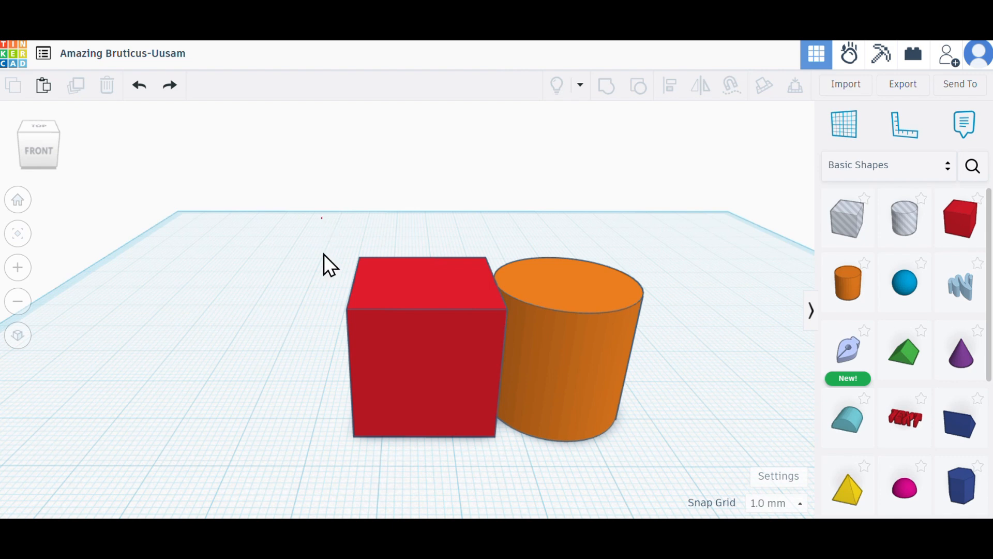
pyautogui.moveTo(321, 218); pyautogui.dragTo(710, 455)
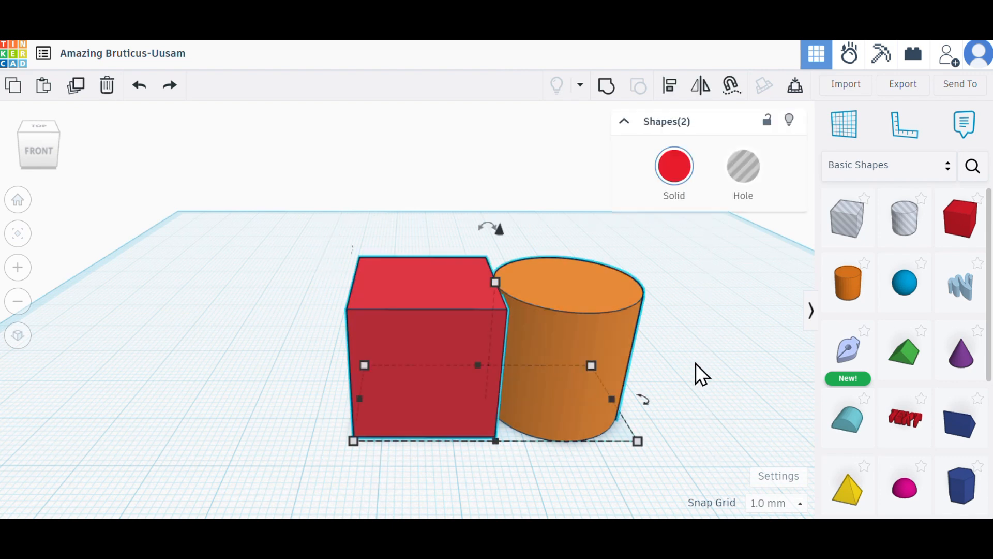
pyautogui.moveTo(695, 363); pyautogui.dragTo(653, 367, button='middle')
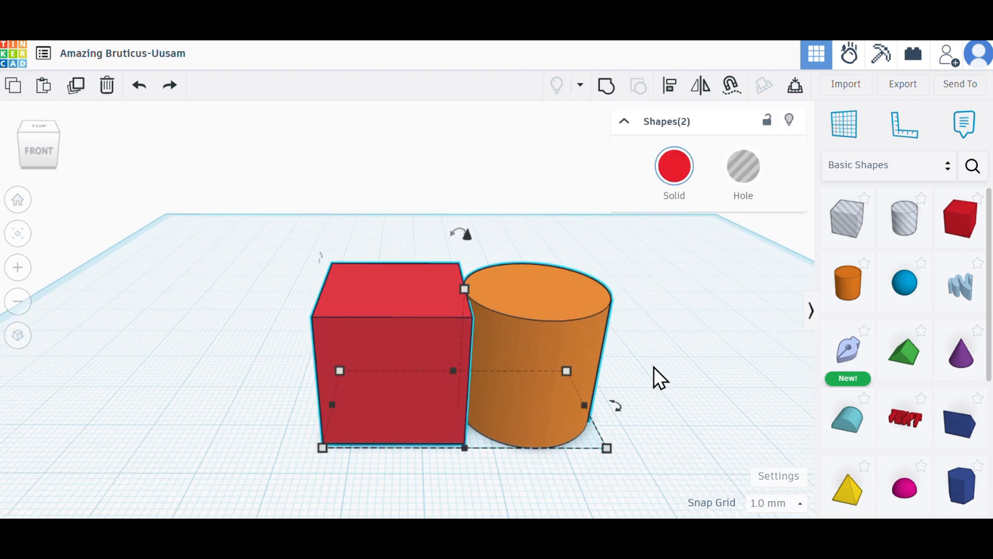
pyautogui.click(606, 85)
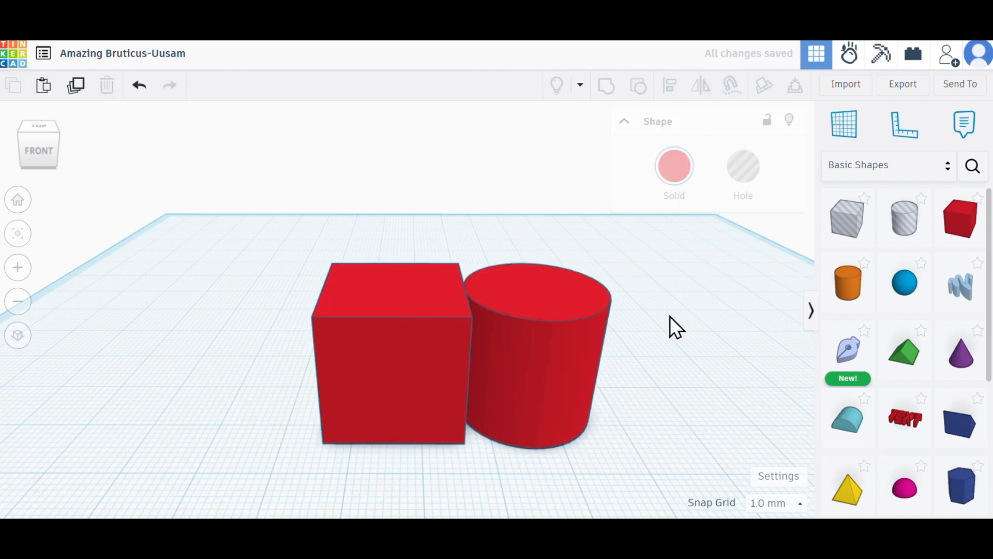
# - Move the grouped box and cylinder as one object across the workplane
pyautogui.moveTo(669, 315); pyautogui.dragTo(533, 305, button='right')
pyautogui.click(533, 304)
pyautogui.moveTo(532, 302); pyautogui.dragTo(563, 307)
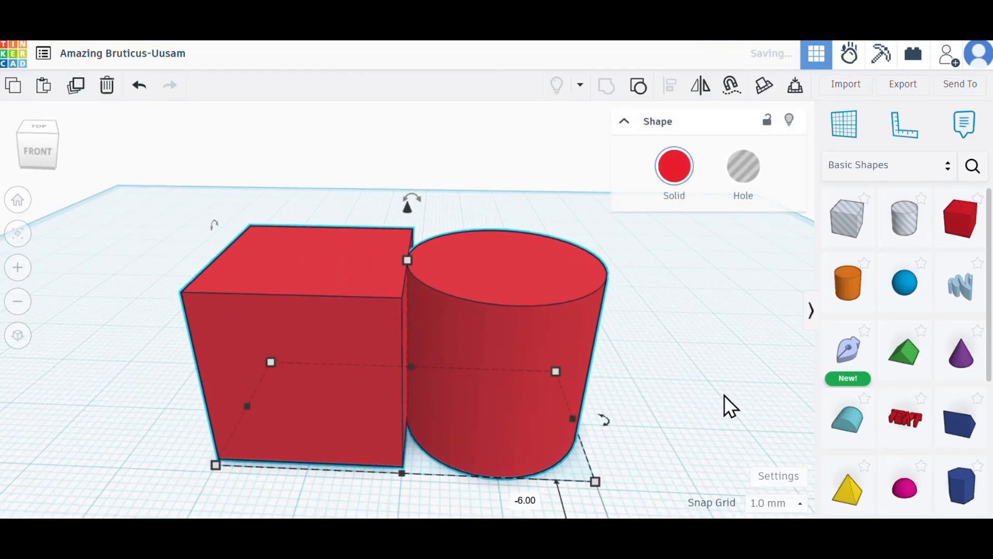
pyautogui.click(724, 395)
pyautogui.moveTo(445, 324); pyautogui.dragTo(462, 327)
pyautogui.moveTo(645, 337); pyautogui.dragTo(633, 401, button='right')
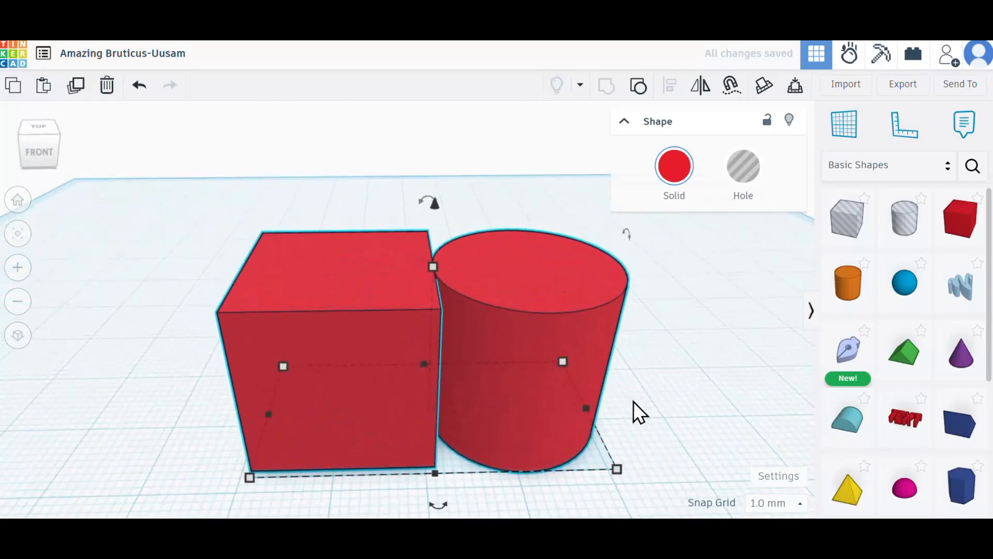
# - Ungroup the combined shape back into a separate red box and orange cylinder
pyautogui.click(573, 204)
pyautogui.moveTo(209, 202); pyautogui.dragTo(711, 483)
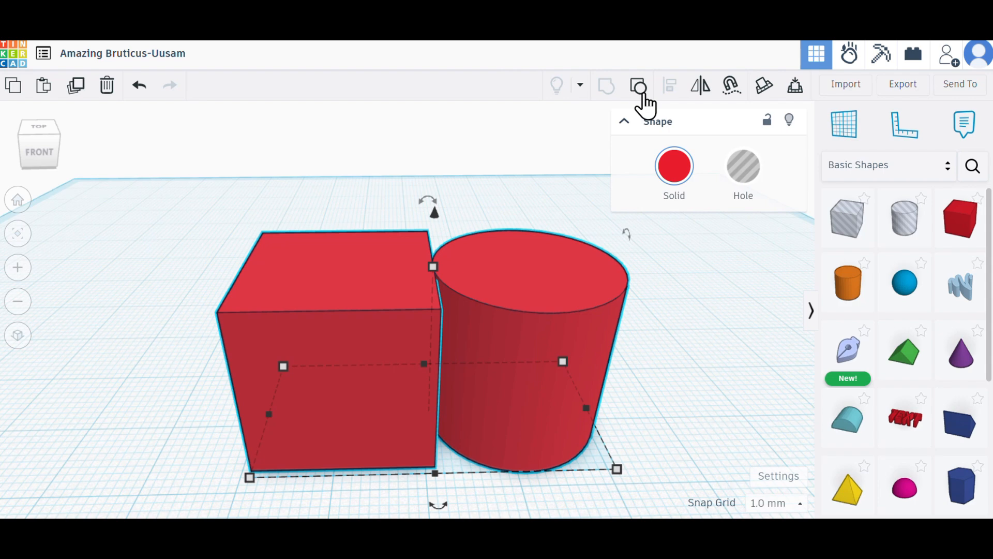
pyautogui.click(643, 95)
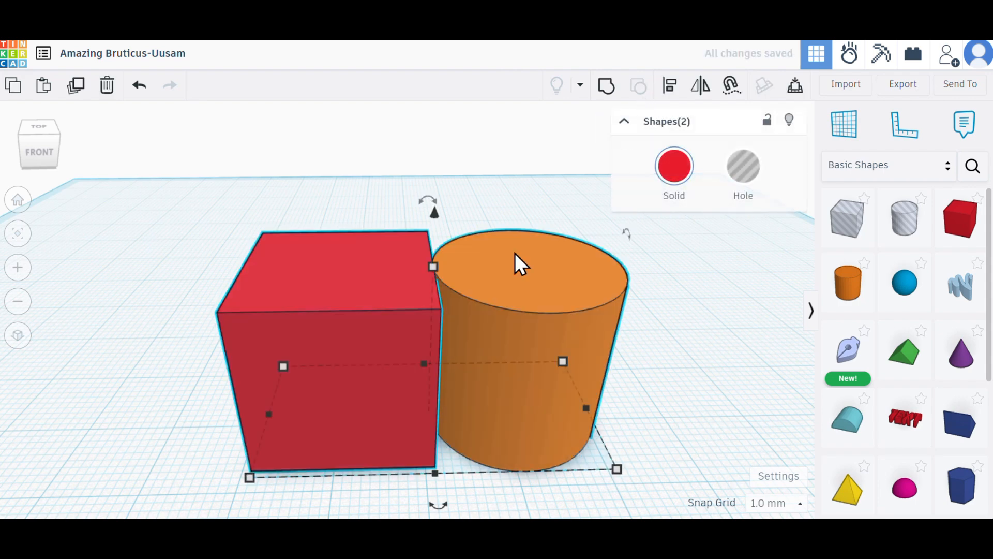
pyautogui.click(624, 461)
pyautogui.moveTo(603, 395); pyautogui.dragTo(523, 317, button='right')
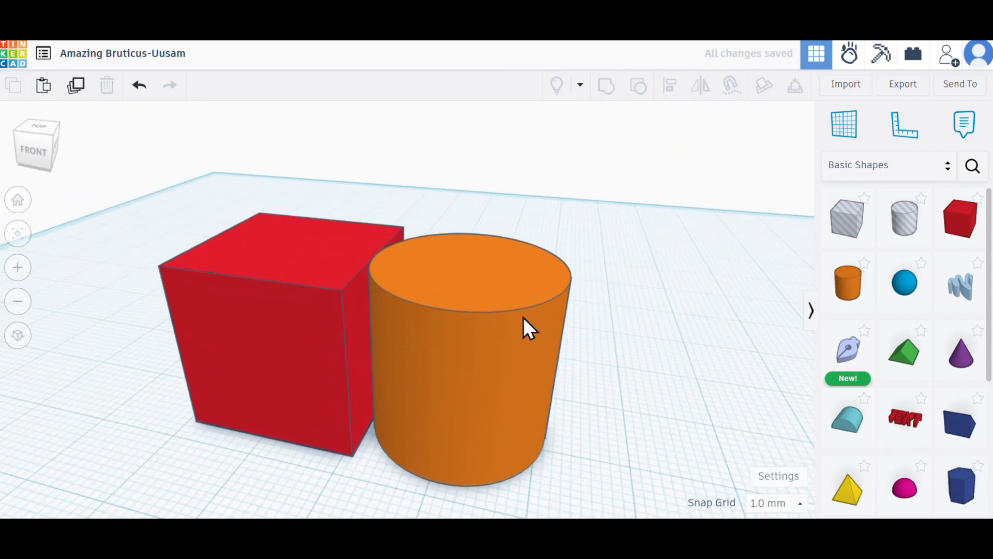
# - Undo the last four changes made to the box and cylinder
pyautogui.hotkey('ctrl', 'z')
pyautogui.hotkey('ctrl', 'z')
pyautogui.hotkey('ctrl', 'z')
pyautogui.hotkey('ctrl', 'z')
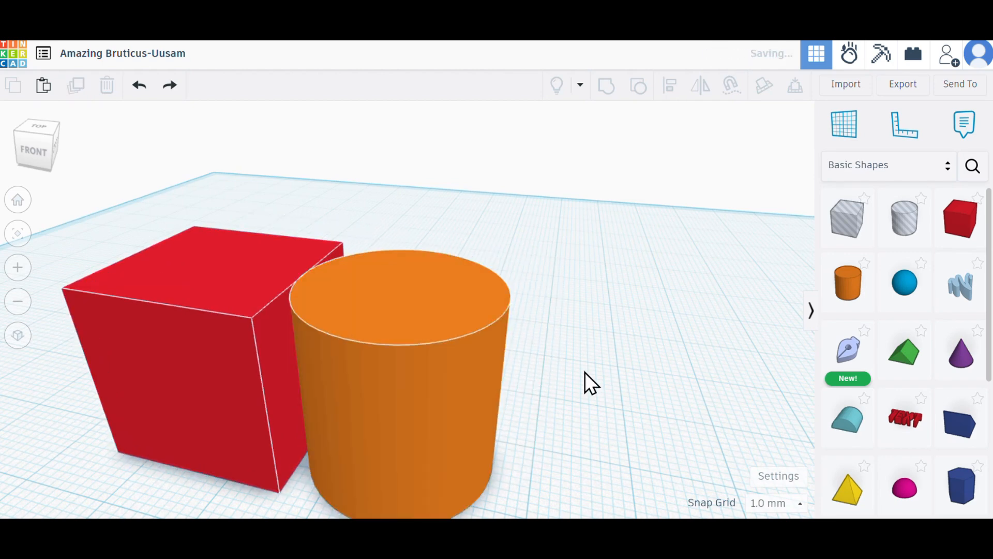
pyautogui.moveTo(520, 385); pyautogui.dragTo(601, 395, button='right')
pyautogui.scroll(-1, 601, 395)
pyautogui.scroll(-3, 580, 397)
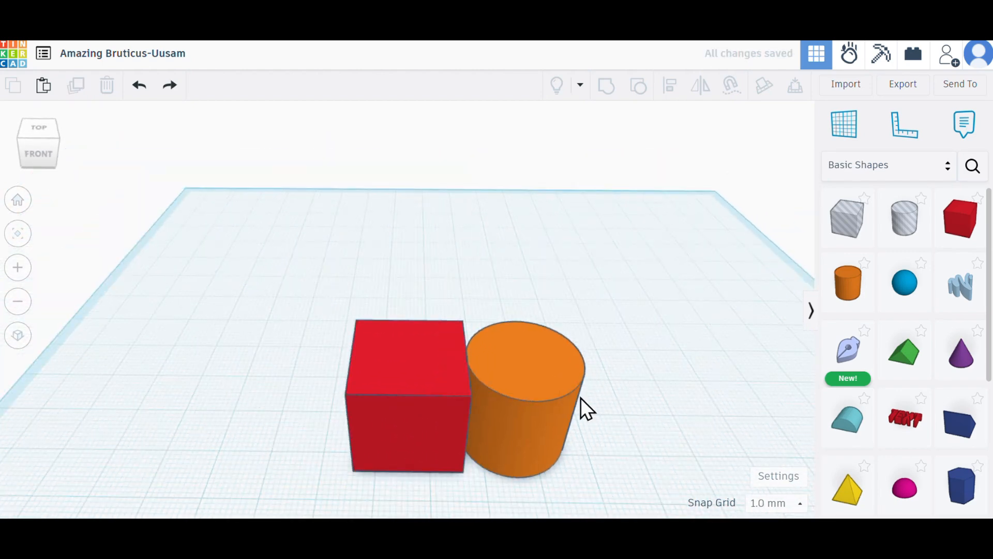
# - Select the orange cylinder and tilt it by -45° beside the red box
pyautogui.scroll(3, 645, 362)
pyautogui.moveTo(649, 359); pyautogui.dragTo(645, 322, button='right')
pyautogui.click(487, 341)
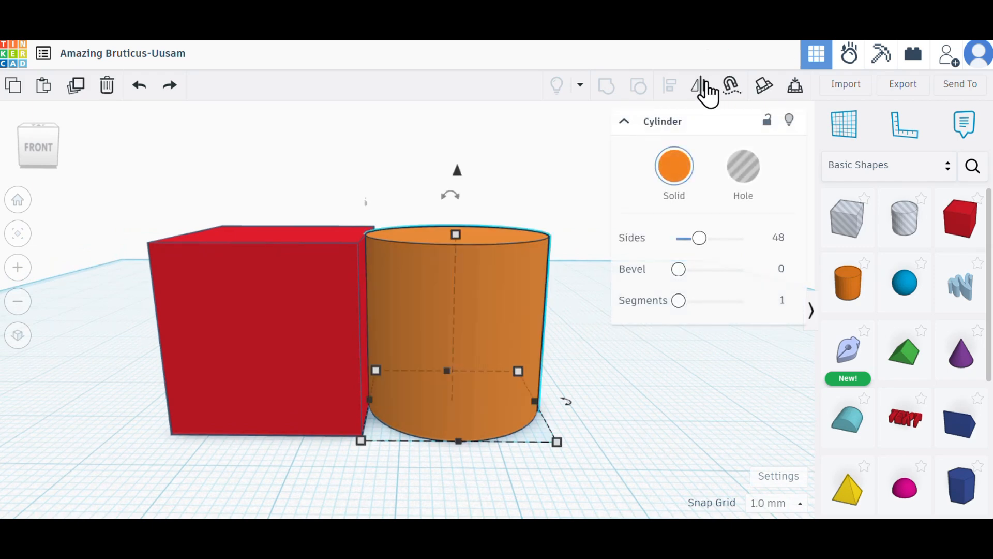
pyautogui.moveTo(620, 346); pyautogui.dragTo(232, 452, button='right')
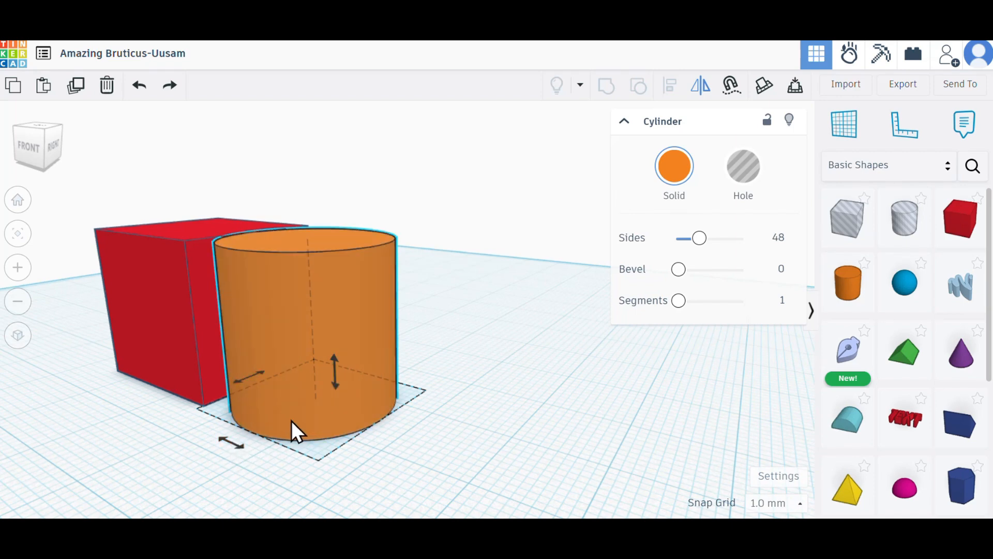
pyautogui.moveTo(442, 452); pyautogui.dragTo(231, 346, button='right')
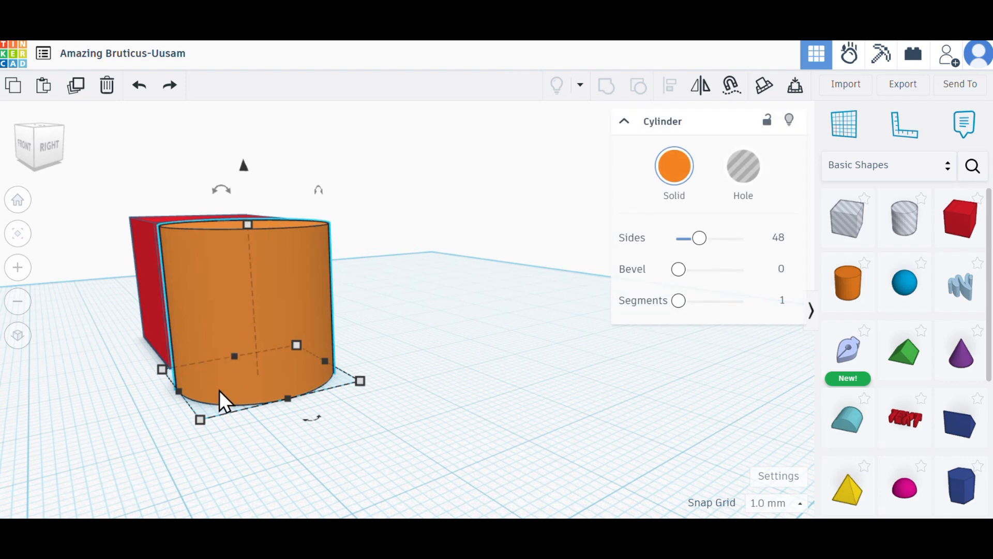
pyautogui.moveTo(222, 190); pyautogui.dragTo(299, 215)
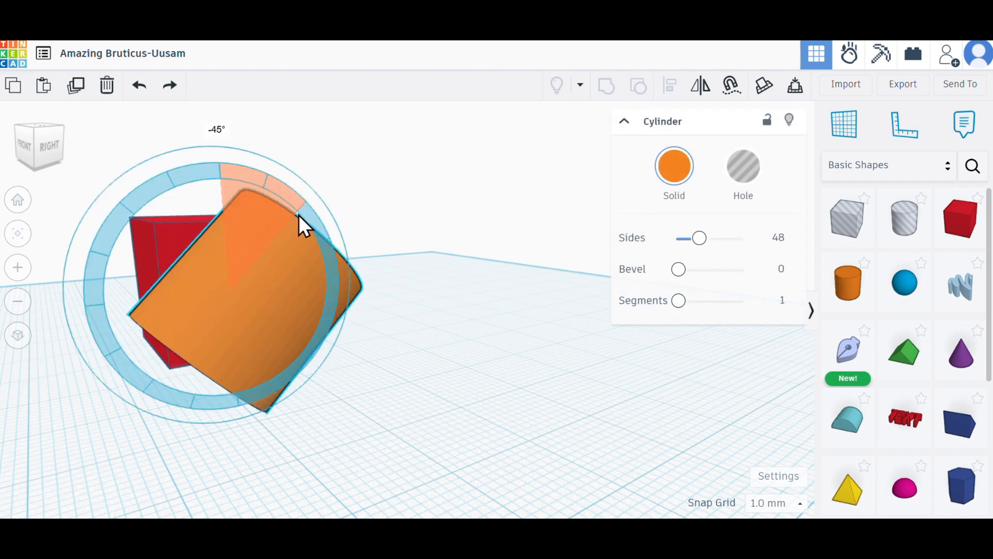
pyautogui.click(476, 328)
# - Mirror the tilted orange cylinder repeatedly along its vertical and horizontal axes, leaving it flipped with its flat face toward the front
pyautogui.moveTo(477, 327); pyautogui.dragTo(439, 344, button='right')
pyautogui.click(438, 344)
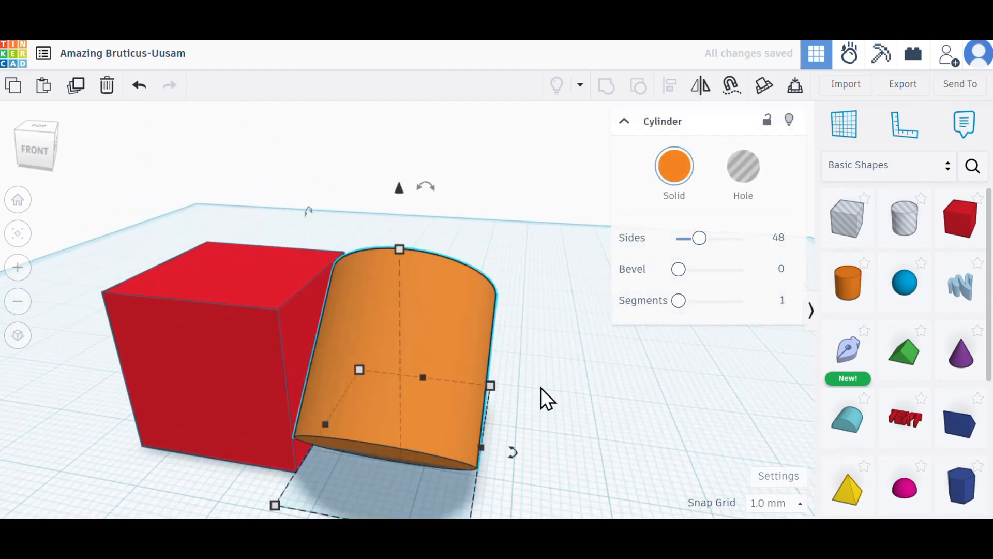
pyautogui.moveTo(543, 399); pyautogui.dragTo(480, 344, button='middle')
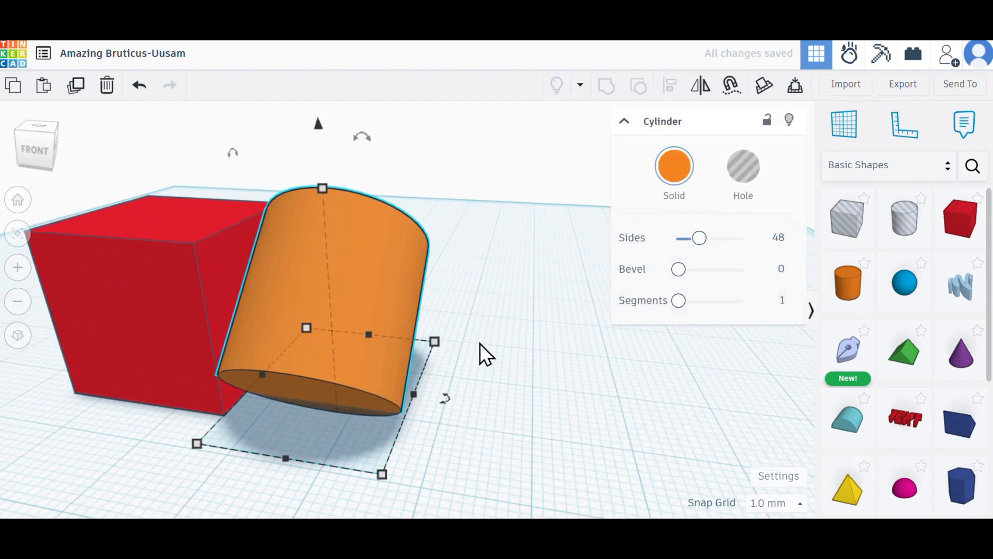
pyautogui.click(699, 87)
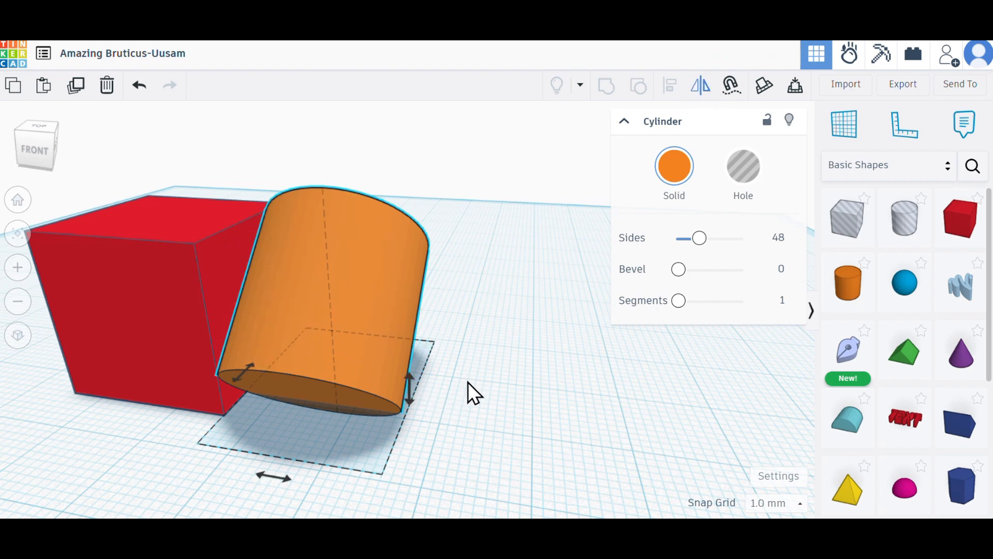
pyautogui.moveTo(467, 382); pyautogui.dragTo(331, 393, button='right')
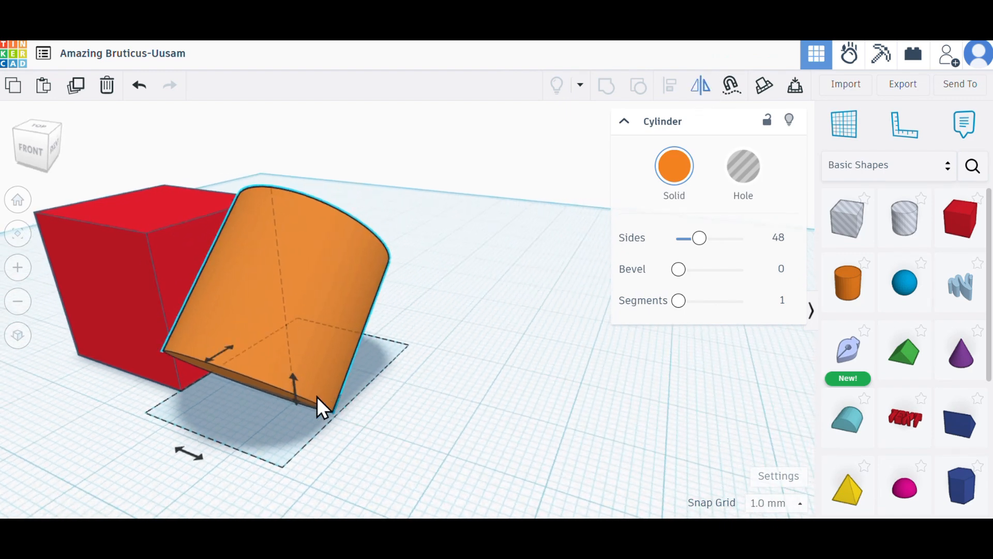
pyautogui.moveTo(296, 390)
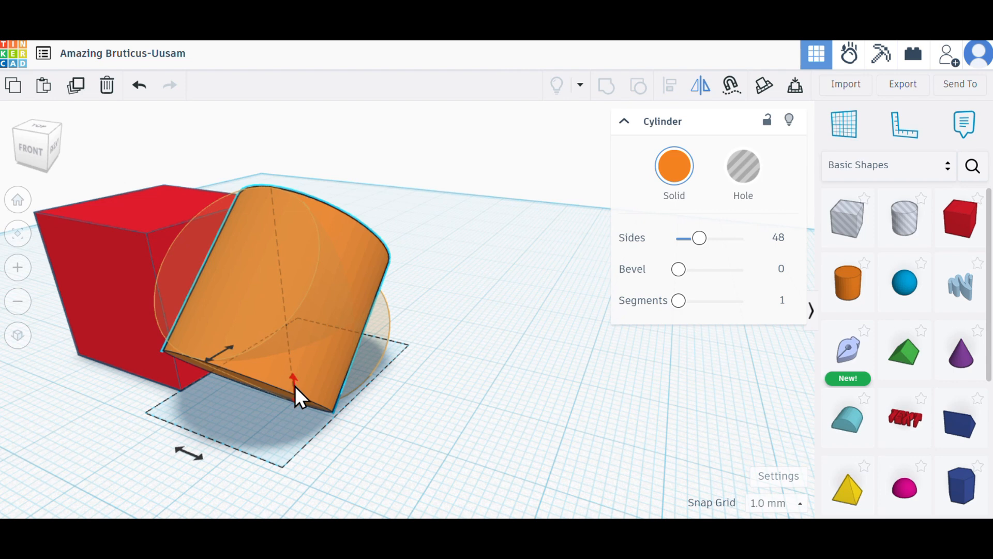
pyautogui.click(295, 385)
pyautogui.click(222, 355)
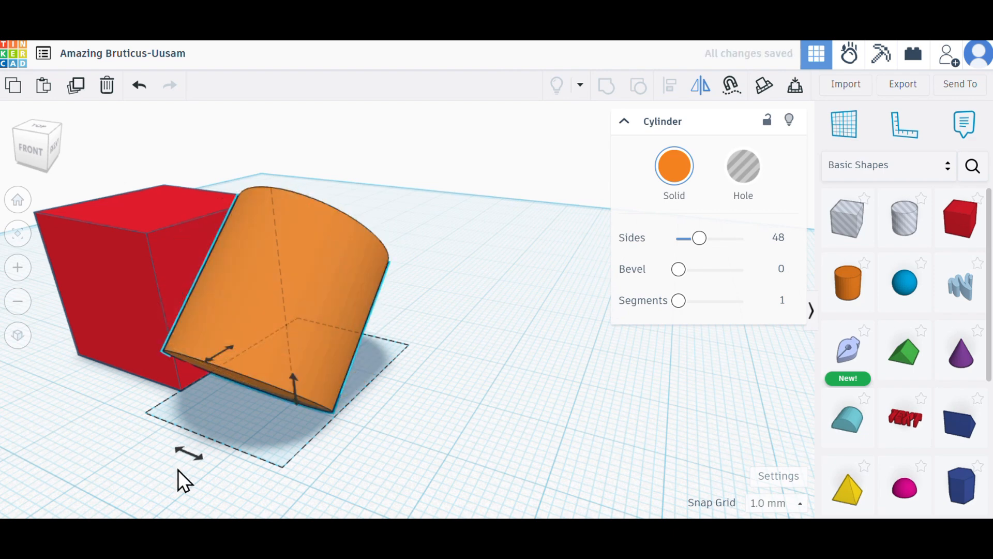
pyautogui.click(184, 451)
pyautogui.click(222, 354)
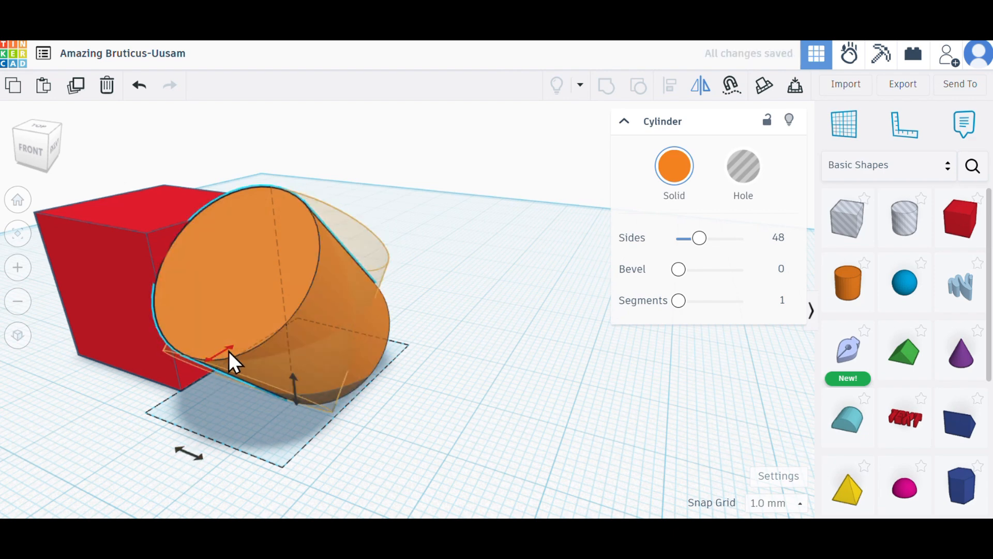
pyautogui.click(298, 388)
pyautogui.click(230, 356)
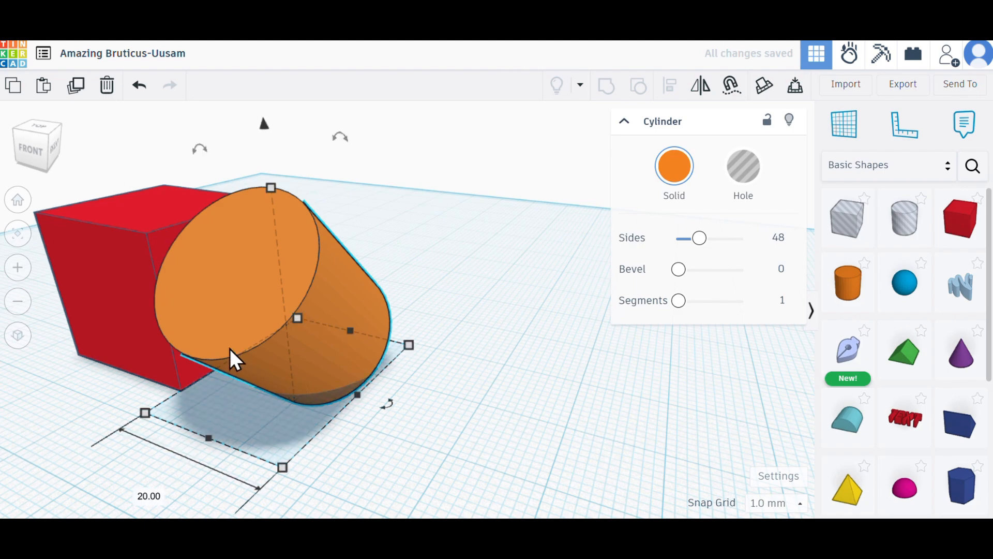
# - Undo the orange cylinder's mirroring and tilt, redoing the last change a few times along the way, and deselect it
pyautogui.moveTo(472, 403)
pyautogui.mouseDown(button='right')
pyautogui.moveTo(563, 344)
pyautogui.moveTo(354, 363)
pyautogui.moveTo(386, 406)
pyautogui.moveTo(453, 400)
pyautogui.mouseUp(button='right')
pyautogui.hotkey('ctrl', 'z')
pyautogui.hotkey('ctrl', 'y')
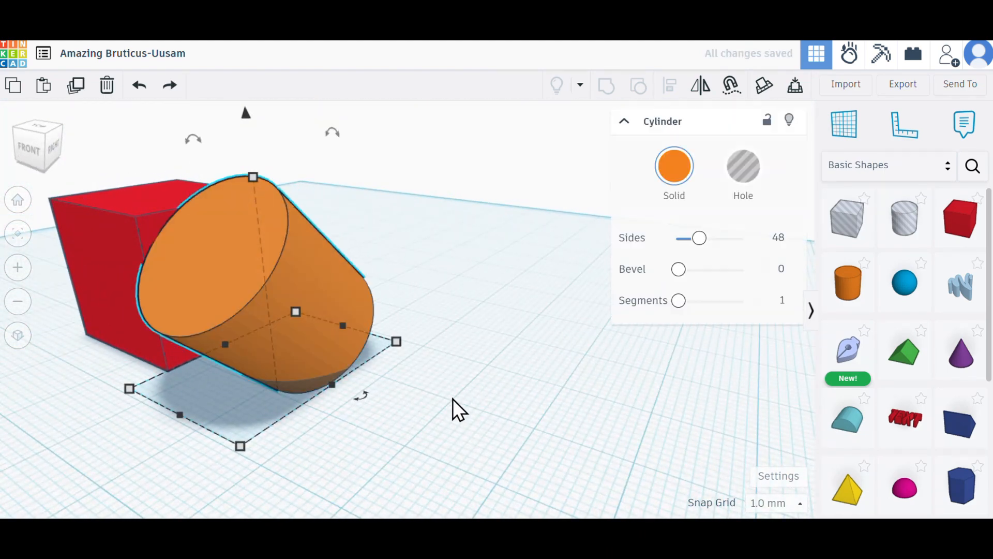
pyautogui.hotkey('ctrl', 'z')
pyautogui.hotkey('ctrl', 'y')
pyautogui.hotkey('ctrl', 'z')
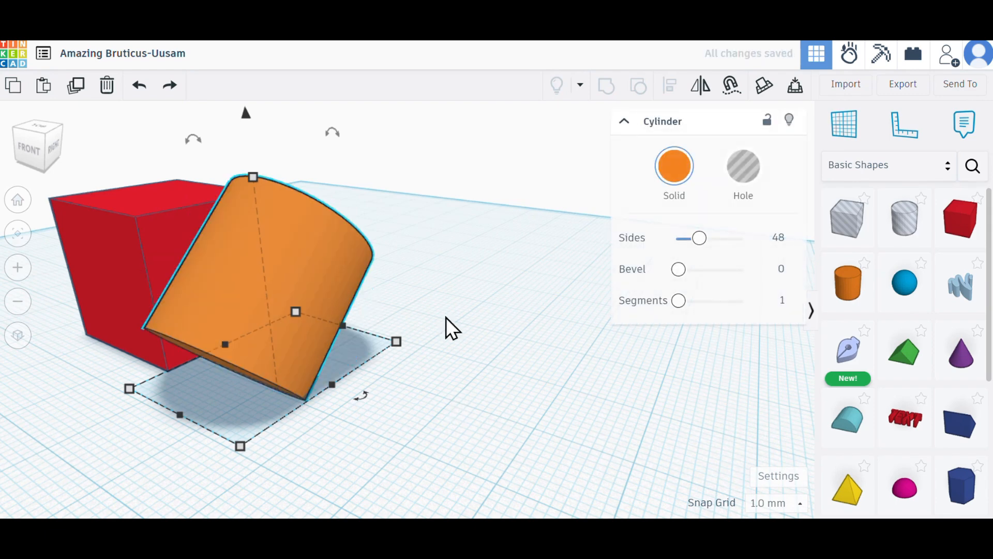
pyautogui.hotkey('ctrl', 'z')
pyautogui.click(446, 304)
# - Select the orange cylinder and try the Cruise tool on it beside the red box
pyautogui.moveTo(355, 330); pyautogui.dragTo(478, 316, button='right')
pyautogui.click(370, 223)
pyautogui.scroll(-2, 460, 275)
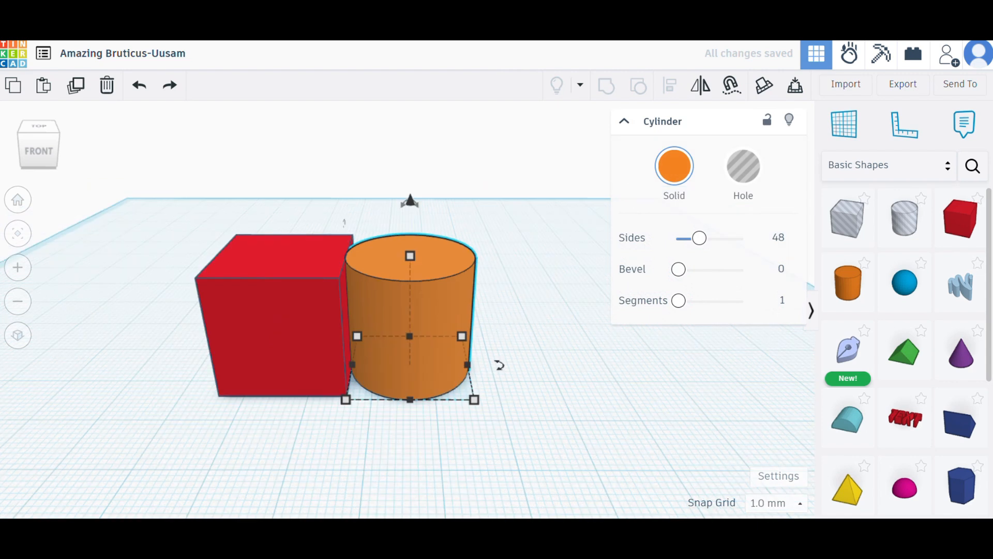
pyautogui.click(735, 91)
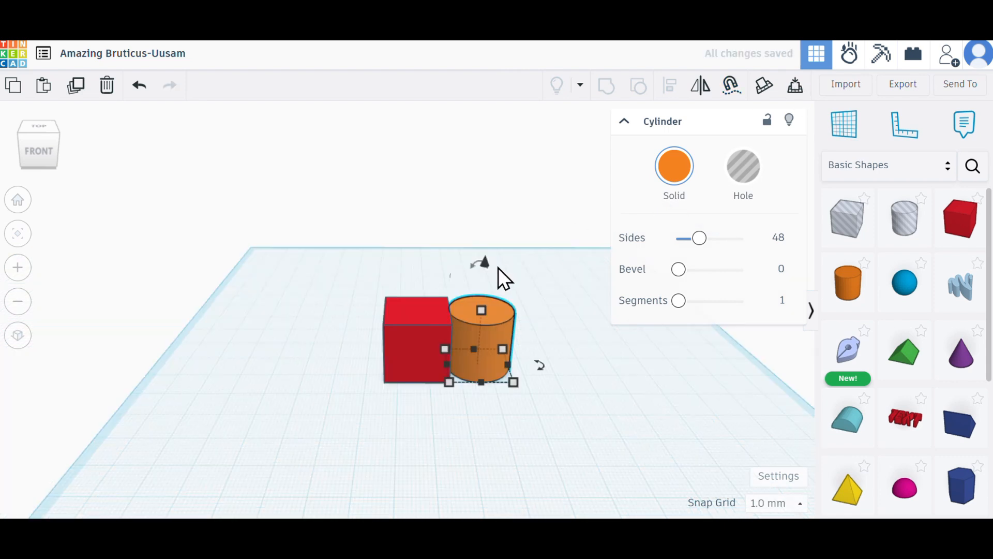
# - Raise the orange cylinder 45 mm above the workplane and drop it back onto the workplane
pyautogui.moveTo(498, 268); pyautogui.dragTo(522, 312, button='right')
pyautogui.moveTo(477, 251); pyautogui.dragTo(471, 92)
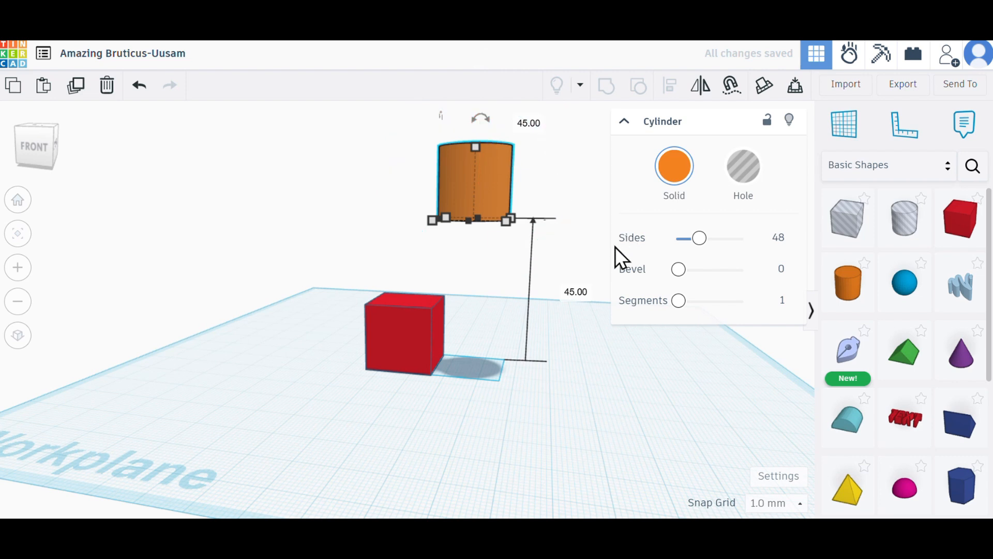
pyautogui.moveTo(587, 268); pyautogui.dragTo(527, 368, button='right')
pyautogui.scroll(-3, 466, 383)
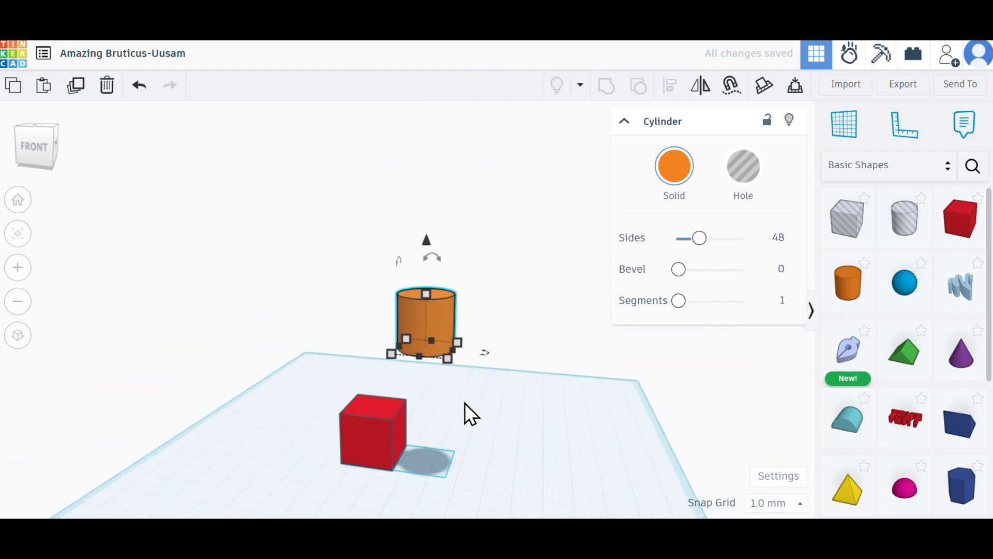
pyautogui.scroll(4, 464, 402)
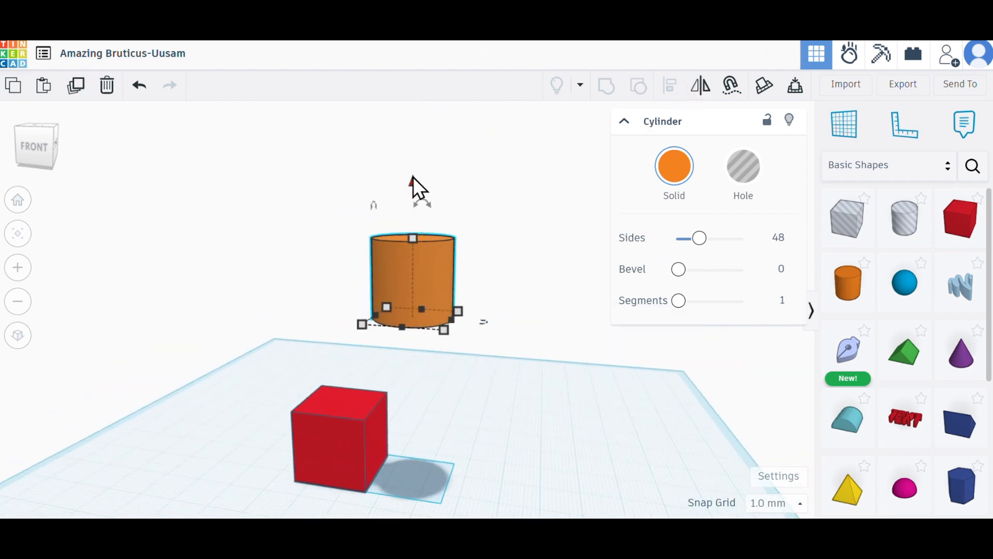
pyautogui.moveTo(413, 178); pyautogui.dragTo(380, 176)
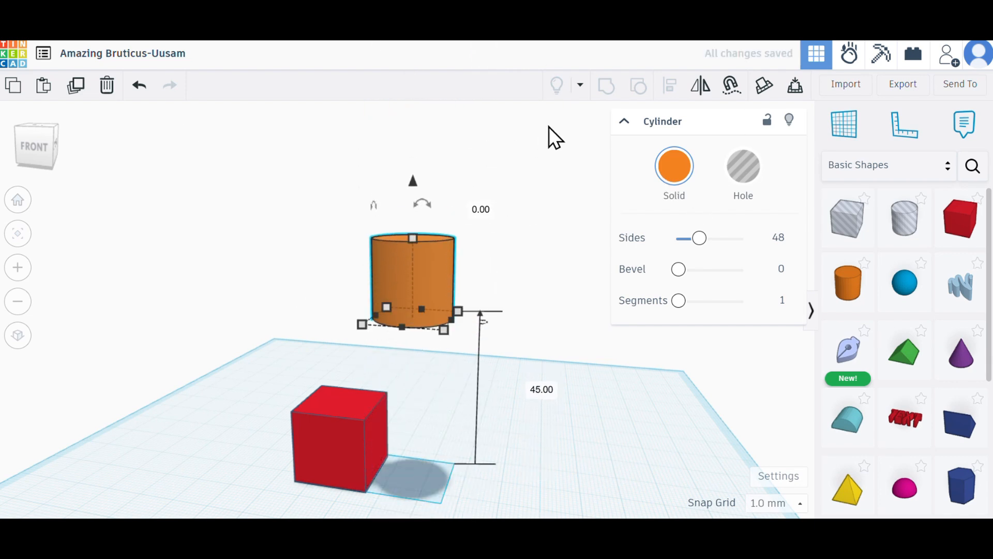
pyautogui.click(794, 85)
pyautogui.click(574, 429)
# - Select the red box and orange cylinder and align their centres along the width direction
pyautogui.moveTo(465, 414); pyautogui.dragTo(334, 274, button='right')
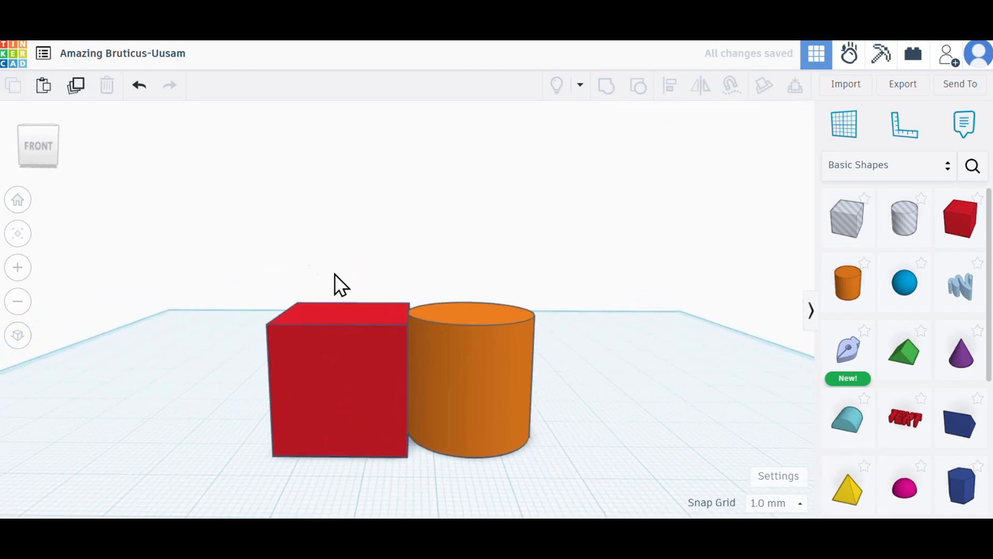
pyautogui.moveTo(226, 262); pyautogui.dragTo(574, 481)
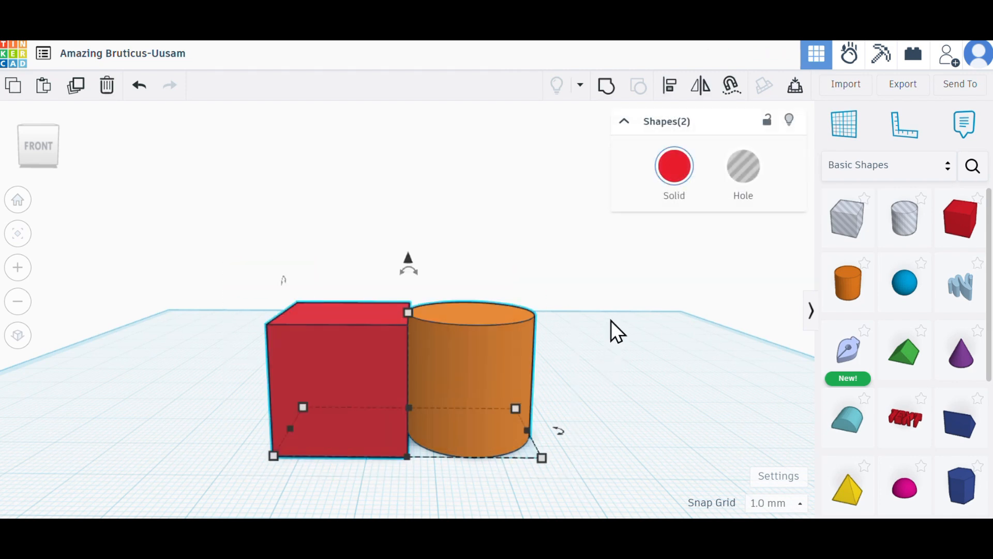
pyautogui.click(672, 89)
pyautogui.moveTo(652, 428); pyautogui.dragTo(585, 431, button='middle')
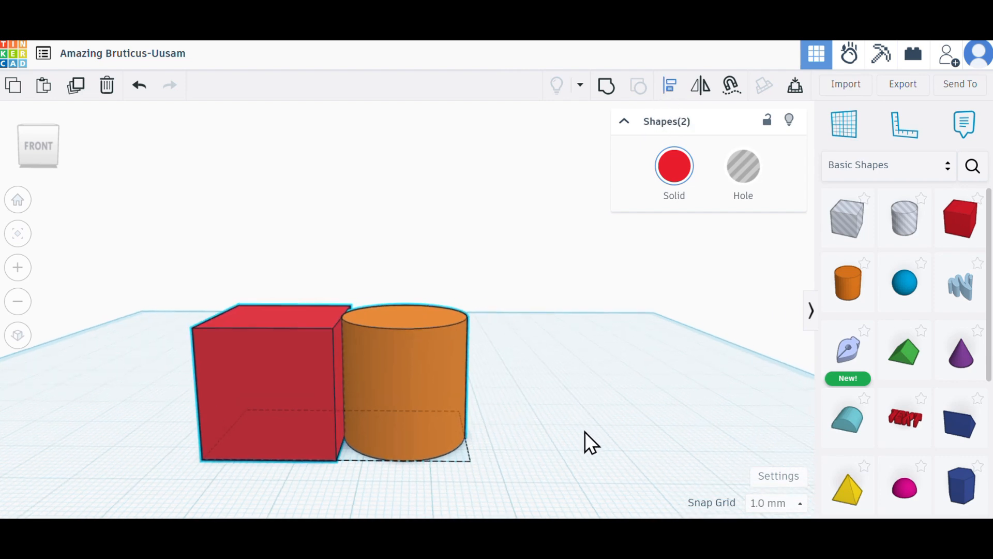
pyautogui.scroll(2, 280, 491)
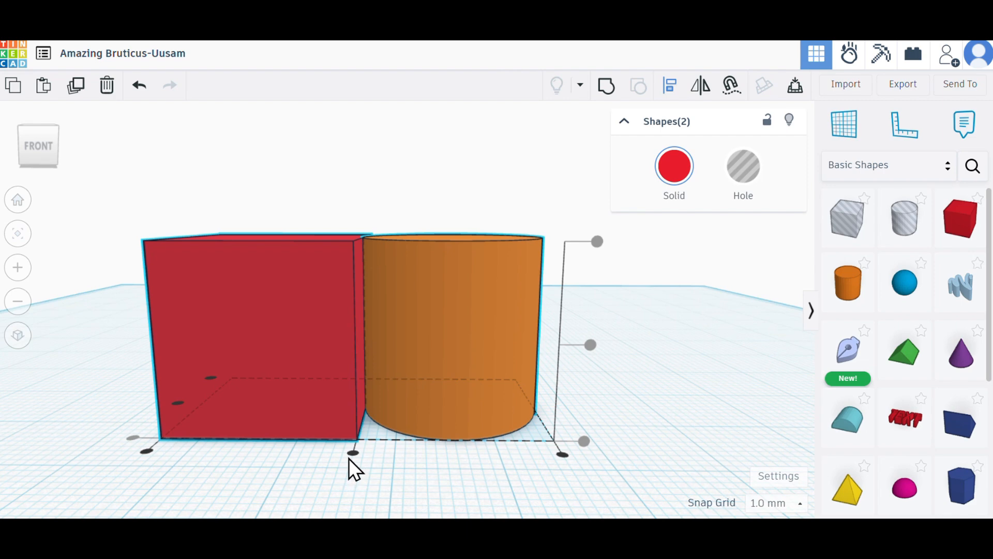
pyautogui.scroll(-2, 420, 449)
pyautogui.moveTo(420, 449); pyautogui.dragTo(369, 480, button='right')
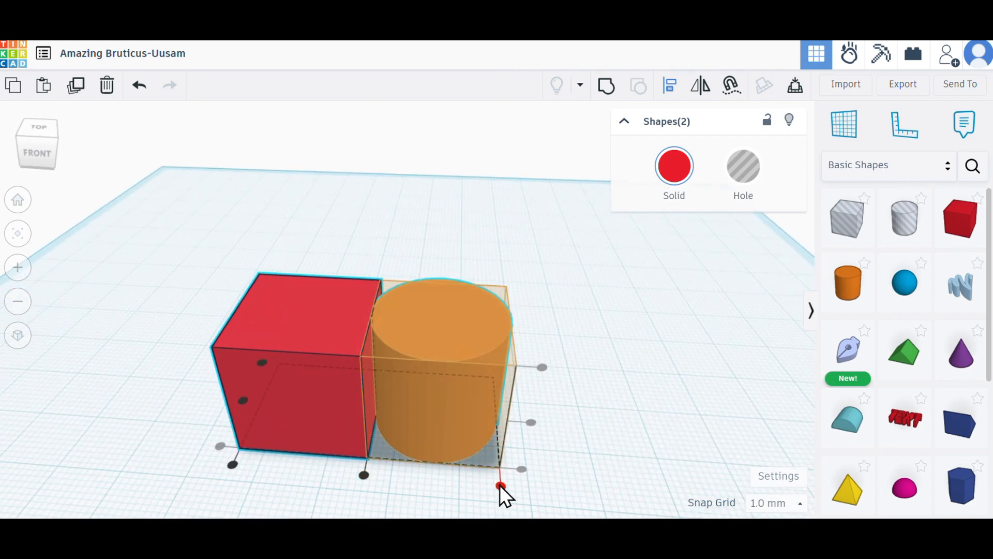
pyautogui.click(362, 476)
pyautogui.click(482, 451)
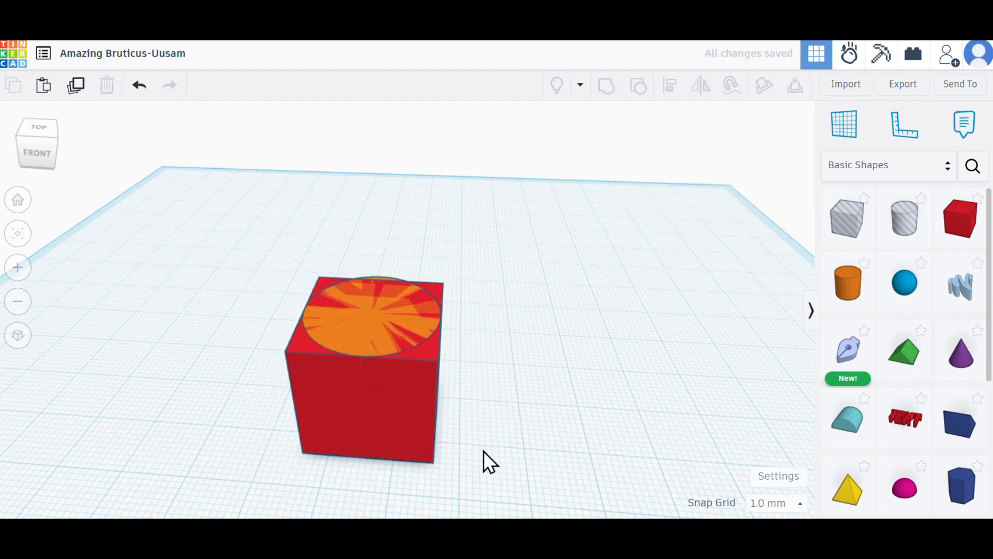
# - Extend the red box at its back side until it covers the protruding cylinder
pyautogui.scroll(3, 460, 429)
pyautogui.moveTo(460, 429); pyautogui.dragTo(240, 432, button='right')
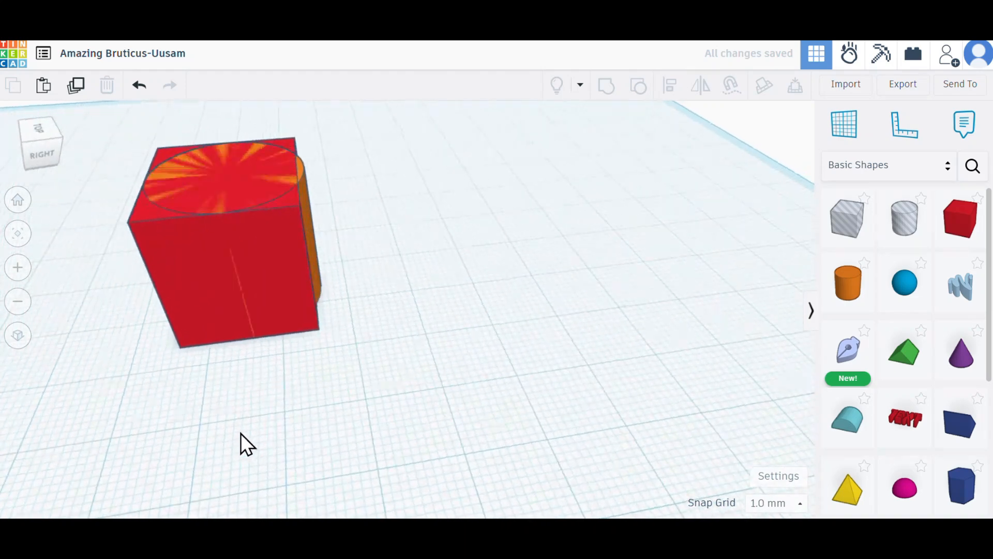
pyautogui.scroll(3, 299, 282)
pyautogui.click(299, 282)
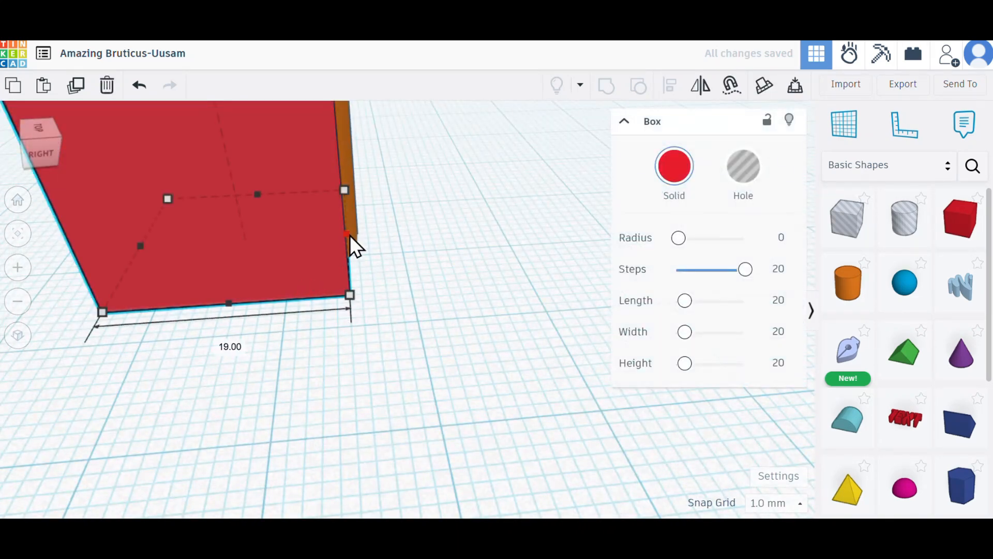
pyautogui.moveTo(349, 237); pyautogui.dragTo(357, 237)
pyautogui.click(390, 365)
pyautogui.scroll(-3, 390, 365)
pyautogui.moveTo(445, 362); pyautogui.dragTo(555, 235, button='right')
pyautogui.scroll(3, 526, 293)
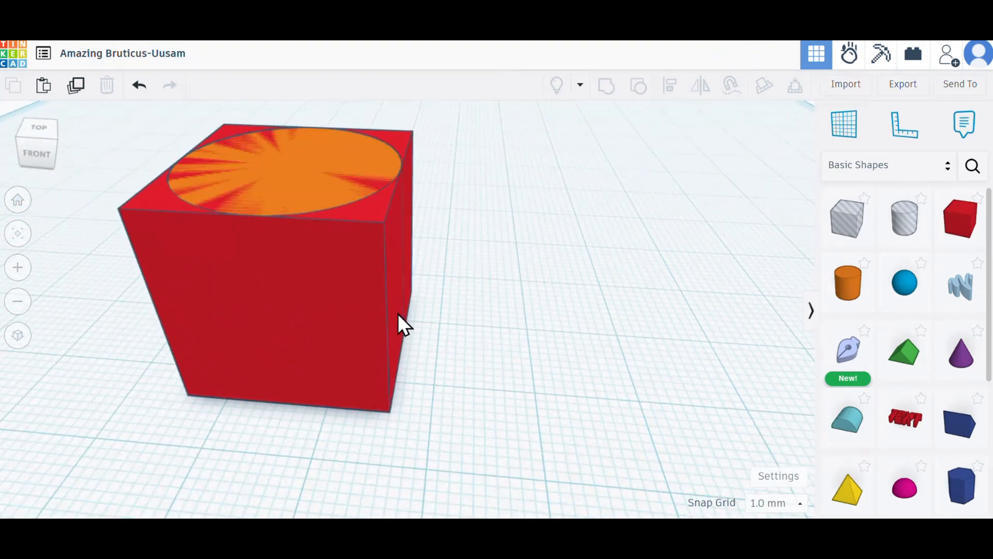
# - Shrink the red box from its right and front sides to 19 mm wide and 19 mm deep
pyautogui.click(398, 313)
pyautogui.moveTo(399, 346); pyautogui.dragTo(396, 346)
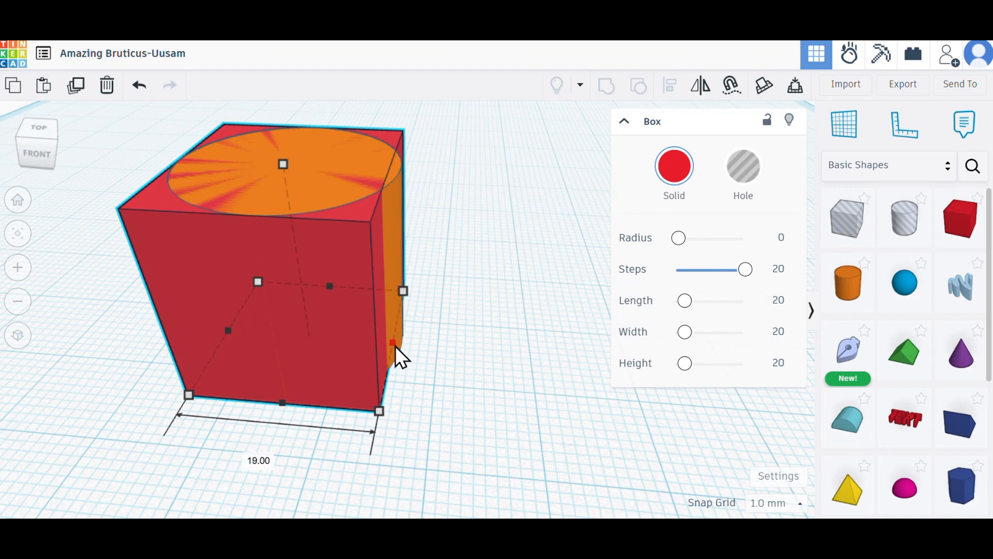
pyautogui.moveTo(287, 403); pyautogui.dragTo(290, 399)
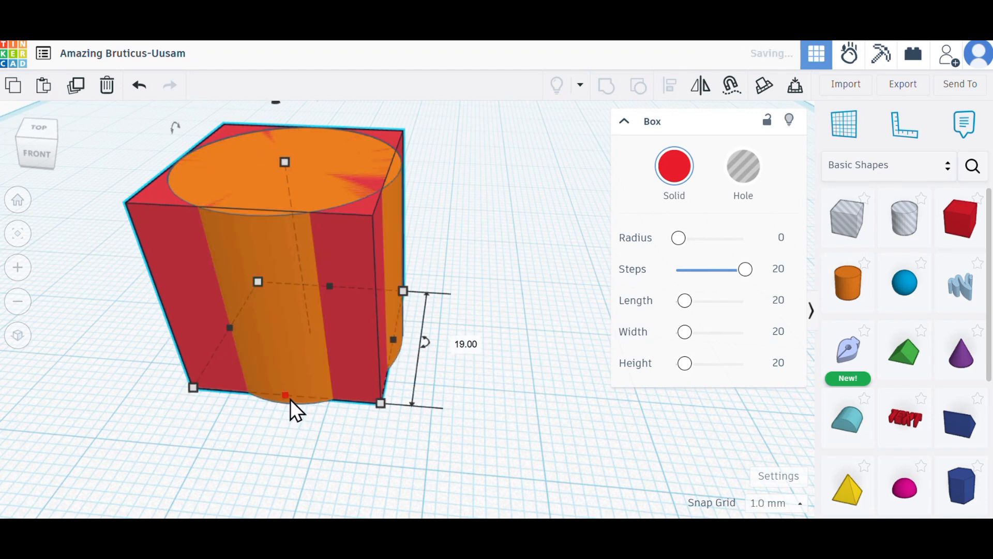
pyautogui.moveTo(290, 399); pyautogui.dragTo(329, 400, button='right')
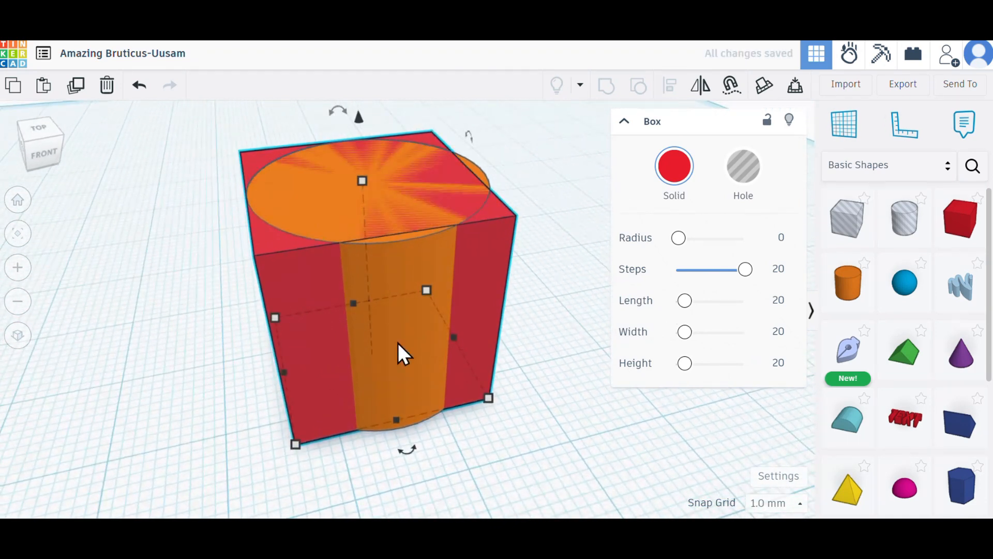
# - Move the red box's left side slightly inward and pull in its back side to a depth of 18 mm
pyautogui.moveTo(287, 368); pyautogui.dragTo(293, 368)
pyautogui.moveTo(293, 368); pyautogui.dragTo(473, 324, button='right')
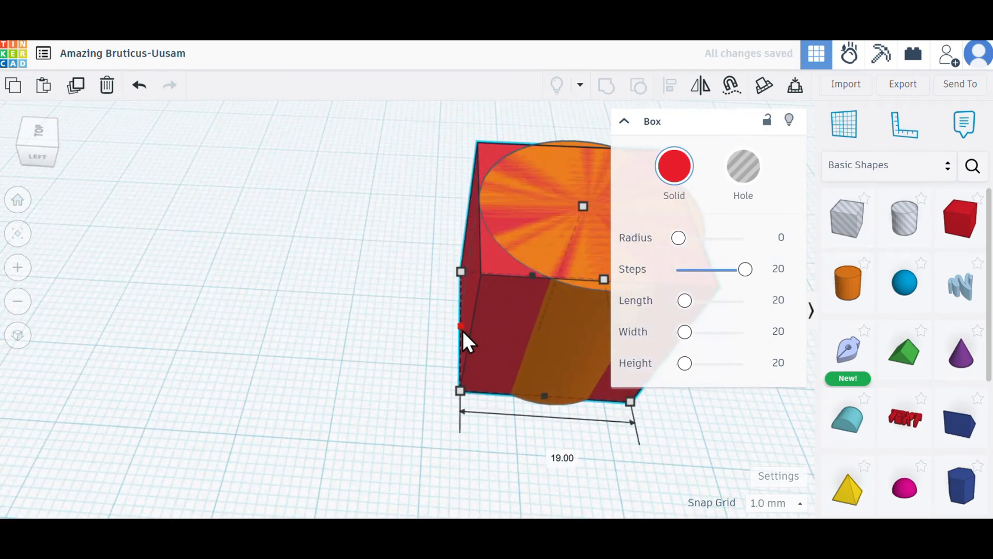
pyautogui.moveTo(462, 330); pyautogui.dragTo(466, 330)
pyautogui.scroll(5, 468, 388)
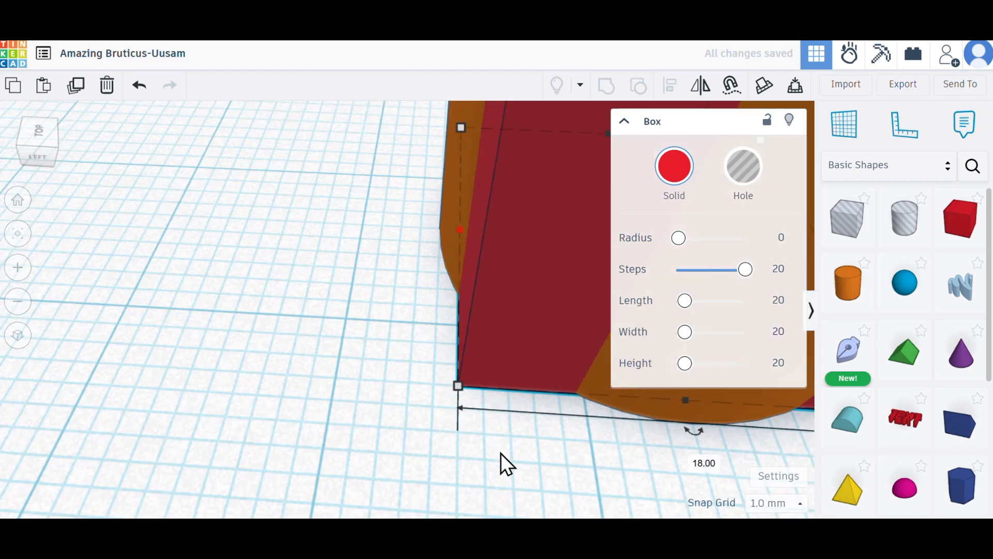
pyautogui.click(518, 429)
pyautogui.moveTo(517, 428); pyautogui.dragTo(410, 465, button='right')
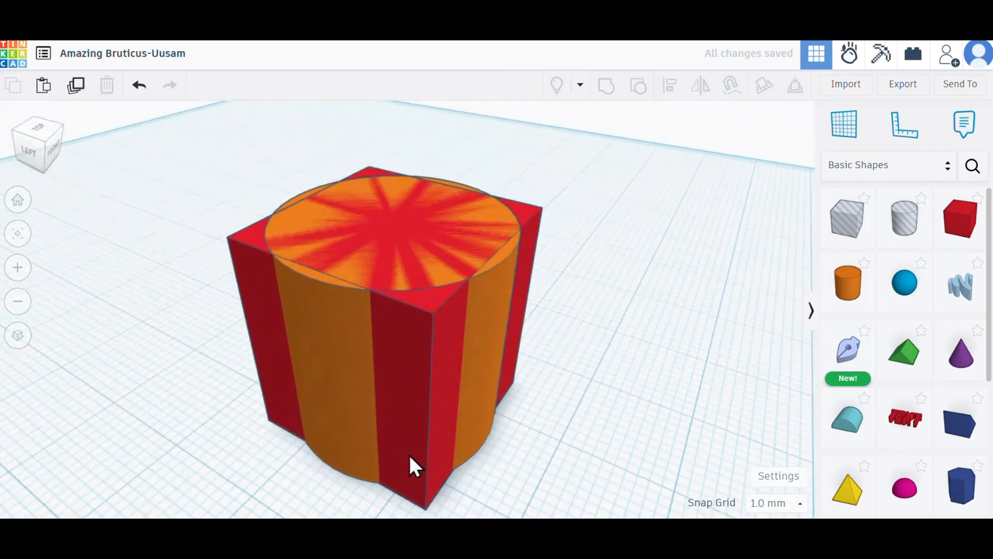
# - Lower the top of the red box to a height of 19 mm, below the cylinder's top face
pyautogui.click(397, 248)
pyautogui.moveTo(396, 224); pyautogui.dragTo(397, 233)
pyautogui.moveTo(565, 383); pyautogui.dragTo(426, 298, button='right')
pyautogui.moveTo(389, 348); pyautogui.dragTo(394, 456, button='right')
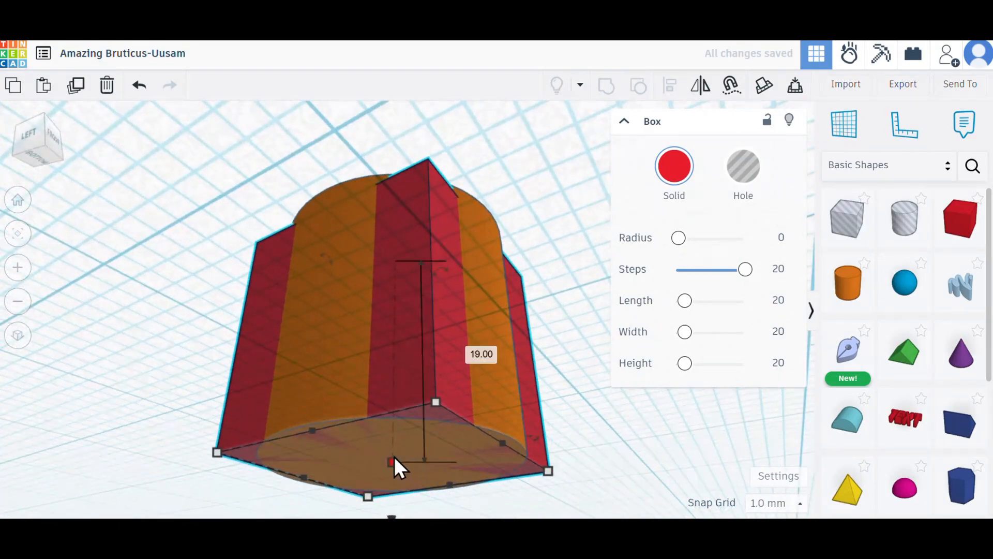
pyautogui.click(566, 395)
pyautogui.moveTo(558, 393); pyautogui.dragTo(419, 543, button='right')
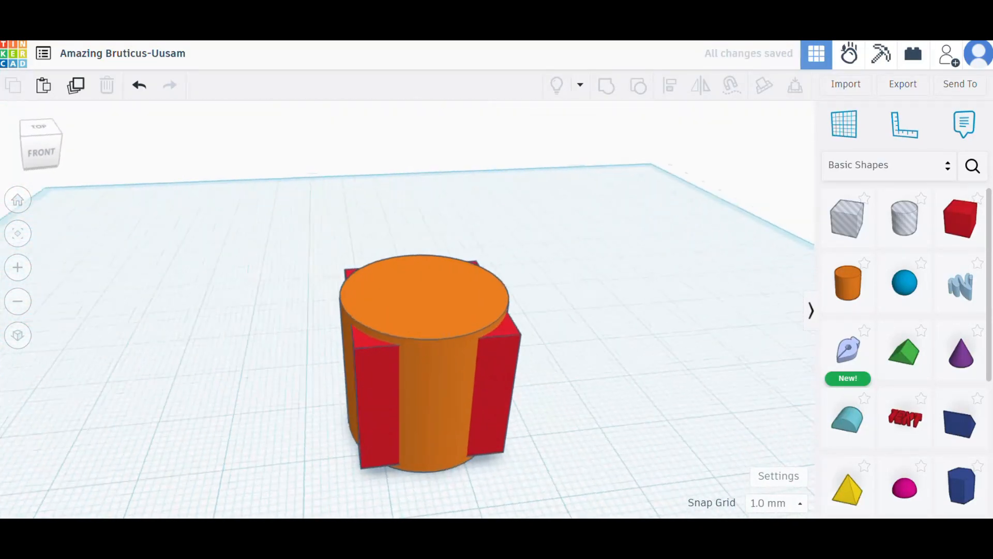
# - Select the red box and orange cylinder and group them into one solid shape
pyautogui.moveTo(288, 240); pyautogui.dragTo(636, 517)
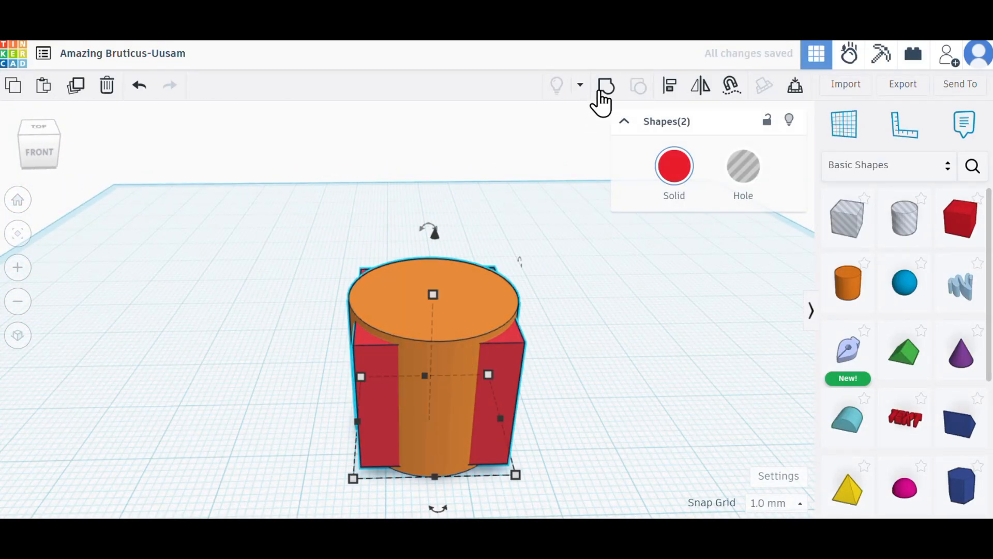
pyautogui.click(601, 96)
pyautogui.moveTo(641, 366); pyautogui.dragTo(629, 339, button='right')
pyautogui.moveTo(521, 330); pyautogui.dragTo(519, 331)
pyautogui.moveTo(478, 331); pyautogui.dragTo(362, 383)
pyautogui.click(109, 247)
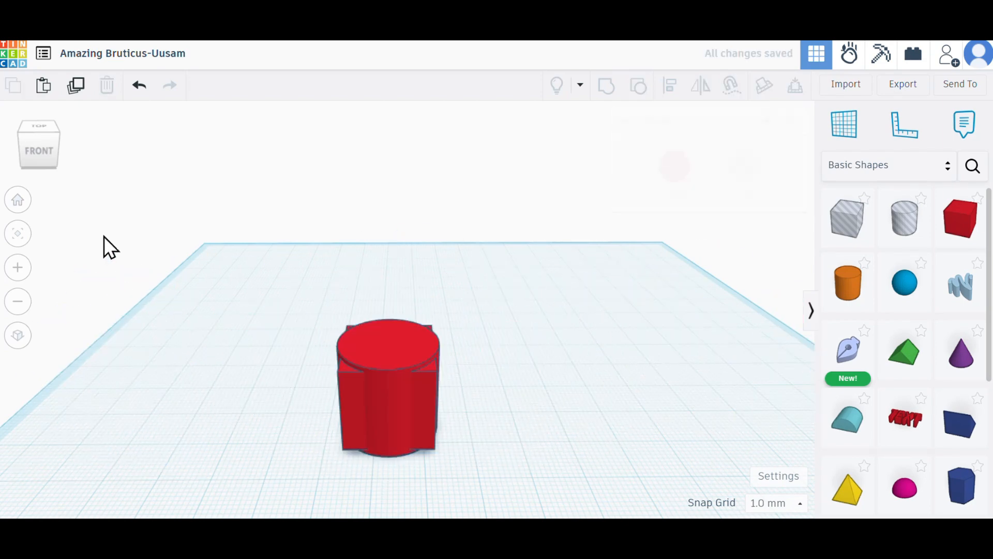
# - Reset to the home view, fit the grouped shape in view, and zoom in and out on it
pyautogui.click(21, 200)
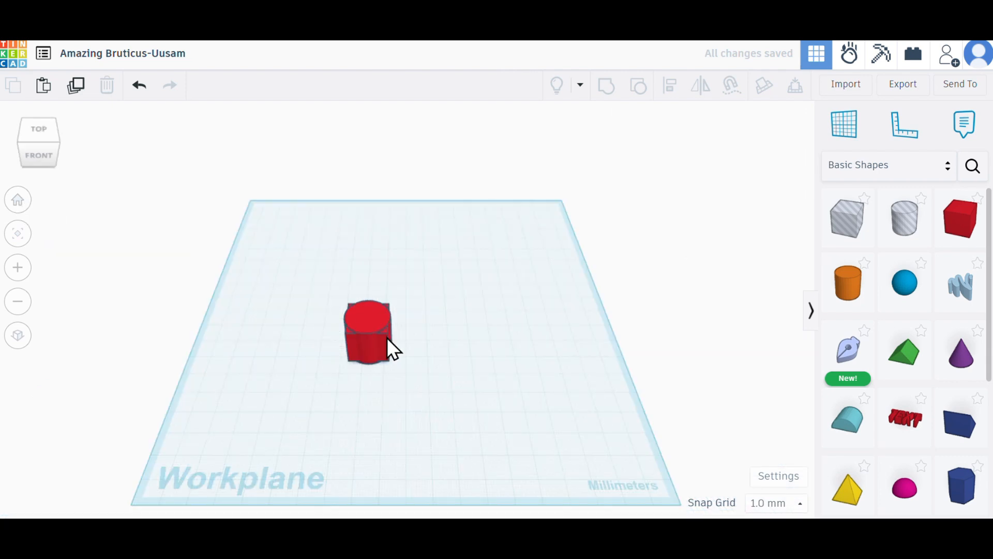
pyautogui.click(17, 234)
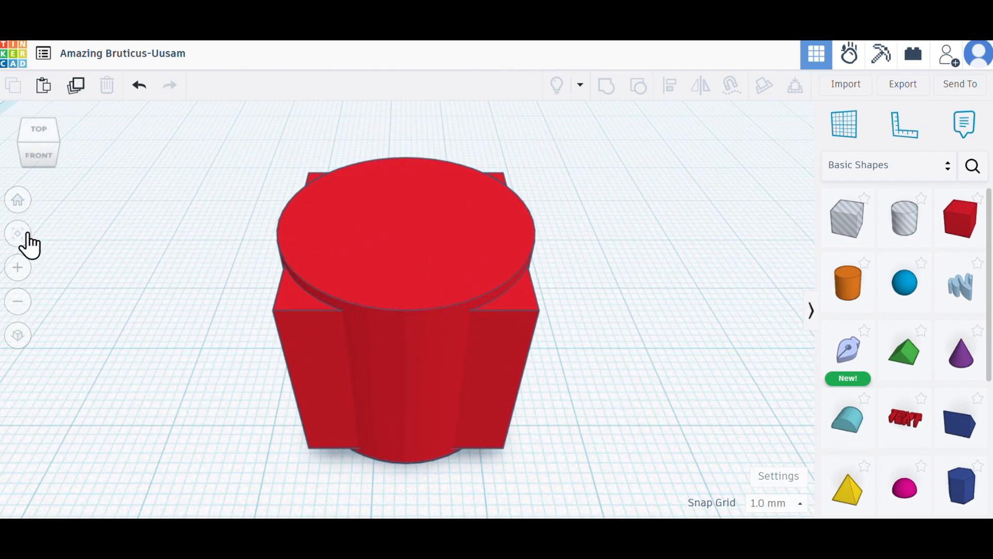
pyautogui.click(17, 269)
pyautogui.click(17, 269)
pyautogui.click(17, 269)
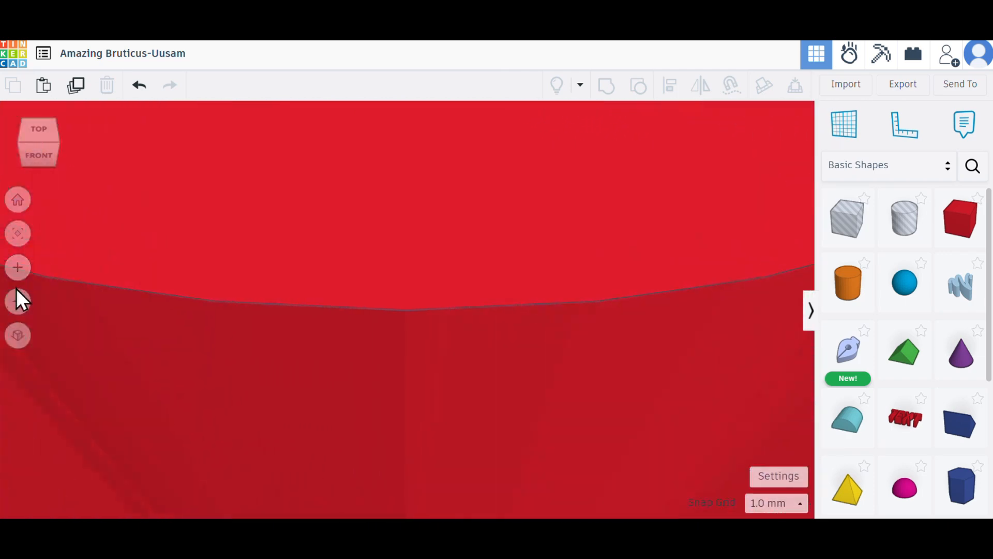
pyautogui.click(17, 302)
pyautogui.click(17, 302)
pyautogui.click(17, 302)
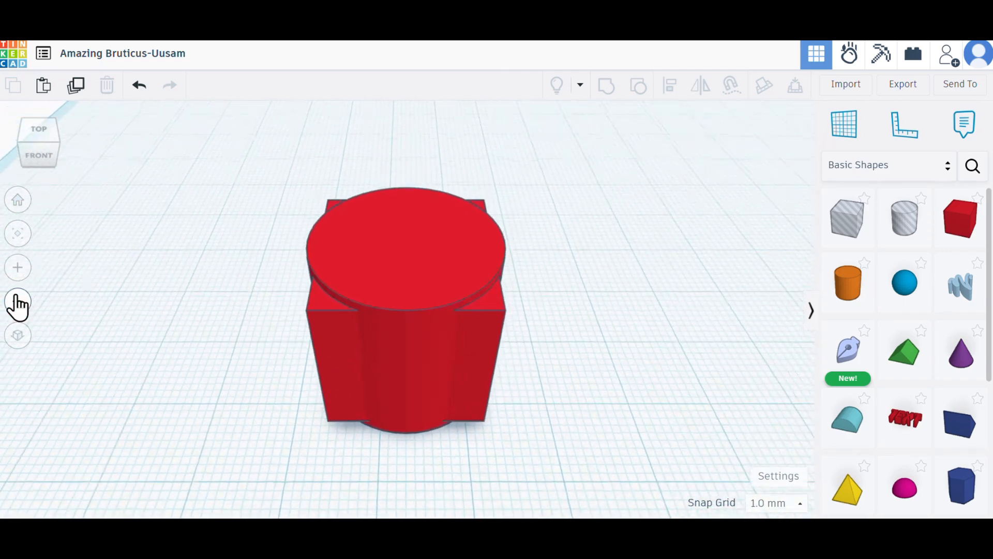
pyautogui.click(17, 302)
# - Switch back and forth between orthographic and perspective view, ending in perspective at an angle to the grouped shape
pyautogui.click(22, 335)
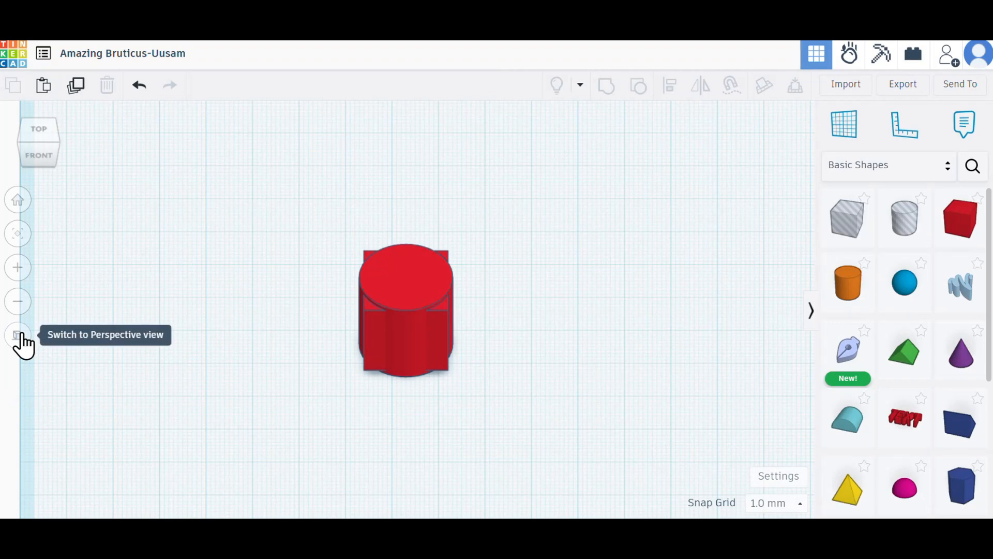
pyautogui.click(19, 335)
pyautogui.click(19, 335)
pyautogui.click(18, 335)
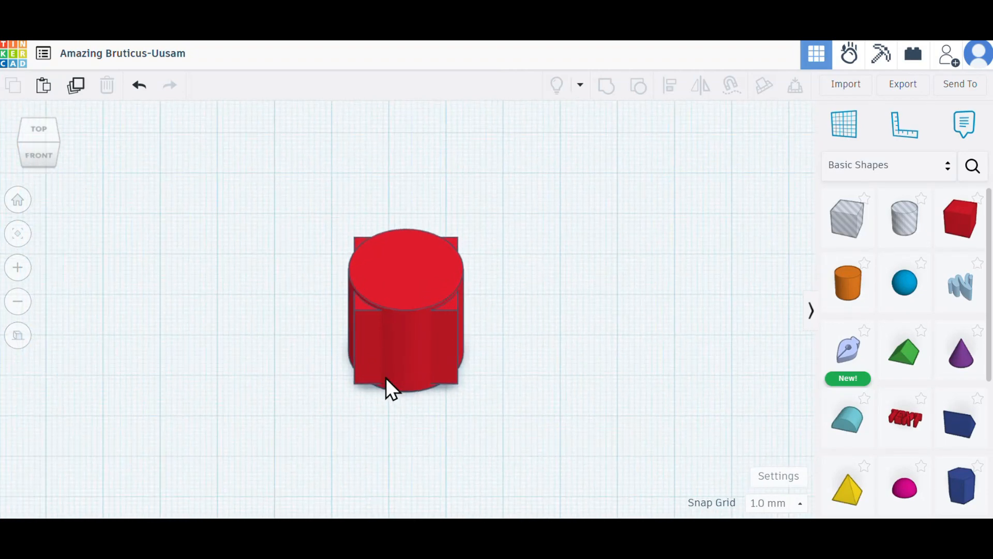
pyautogui.scroll(-5, 477, 374)
pyautogui.moveTo(538, 370); pyautogui.dragTo(458, 374, button='right')
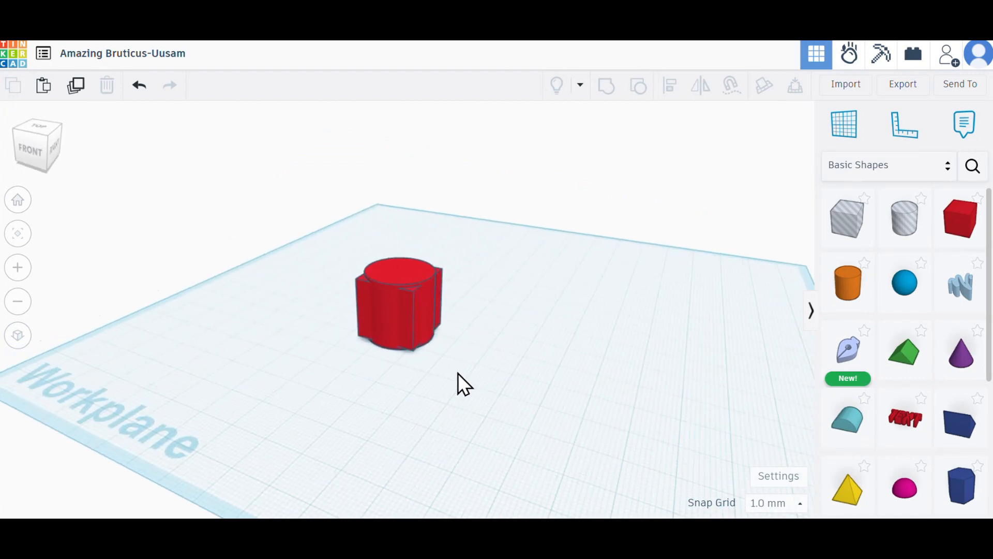
pyautogui.scroll(1, 457, 374)
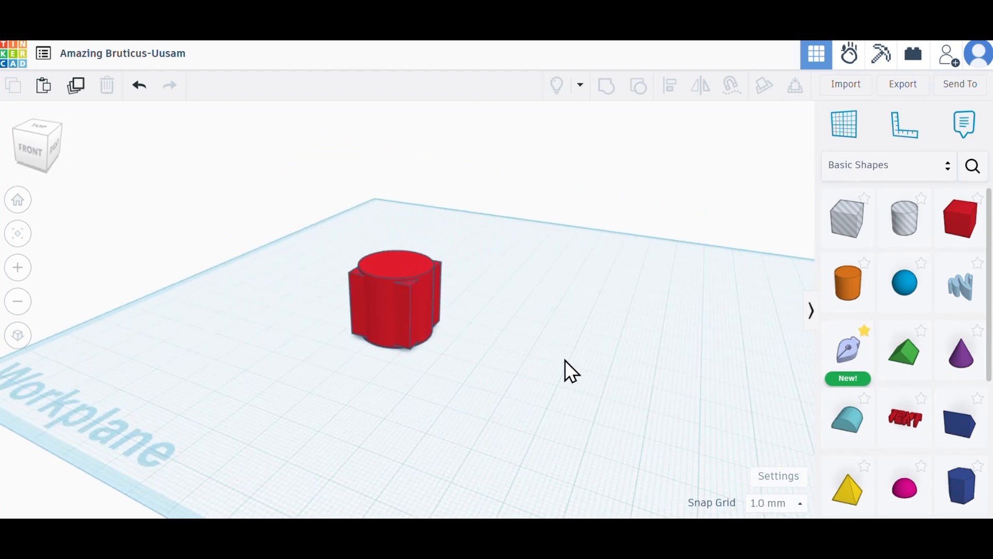
# - Add a Sketch shape and draw a closed straight-line outline with a bevelled top, two feet and a small side point
pyautogui.moveTo(833, 368); pyautogui.dragTo(594, 383)
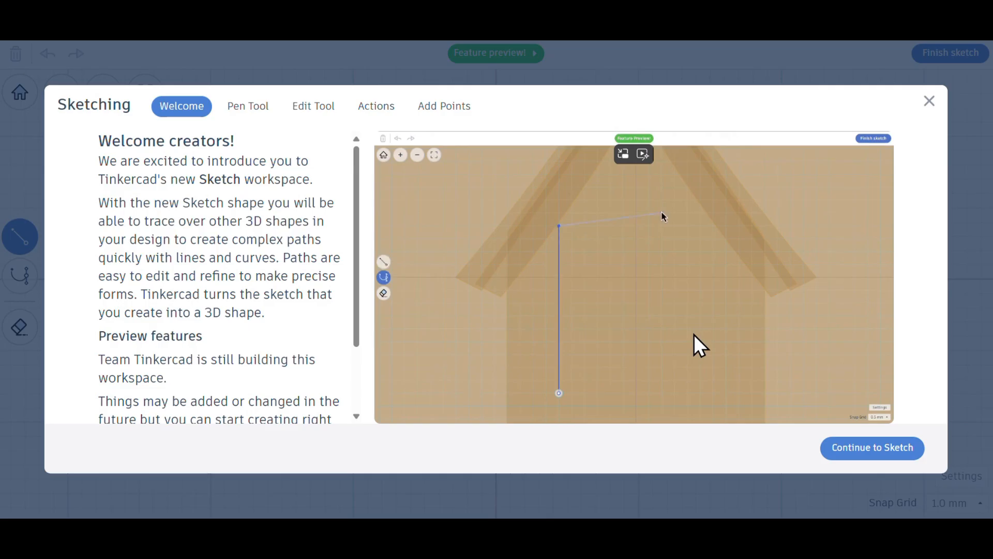
pyautogui.press('Escape')
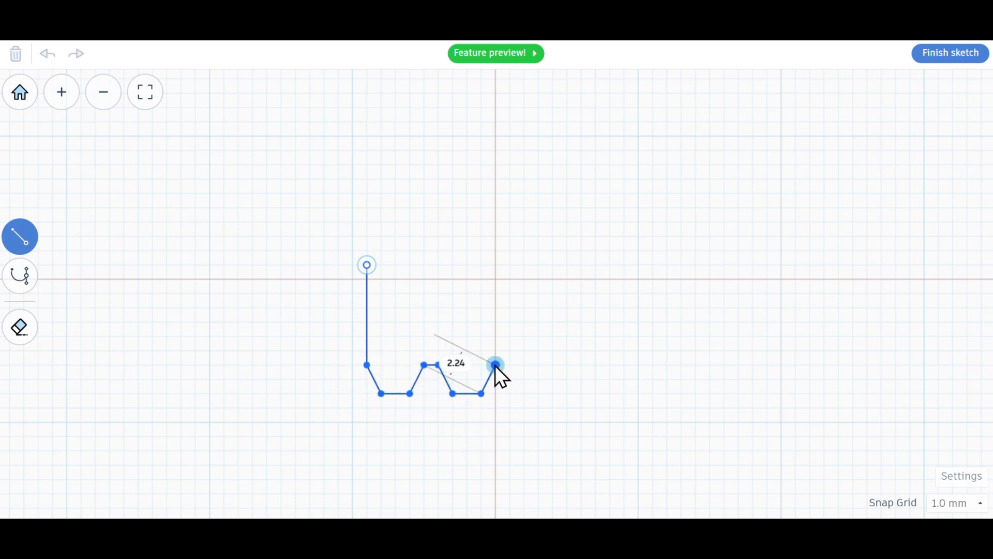
pyautogui.click(353, 222)
pyautogui.click(349, 257)
pyautogui.click(563, 127)
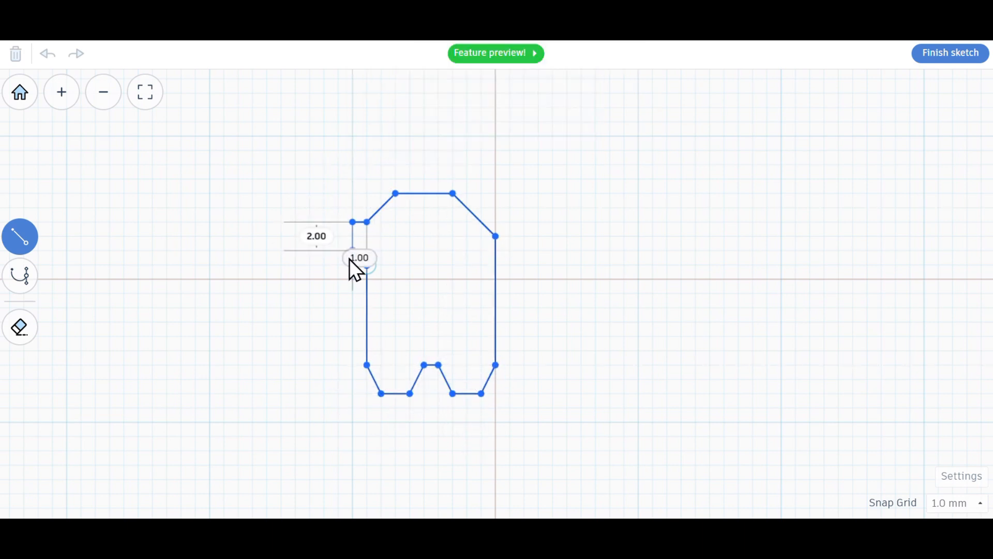
pyautogui.click(352, 258)
pyautogui.click(563, 127)
pyautogui.click(367, 265)
pyautogui.click(82, 268)
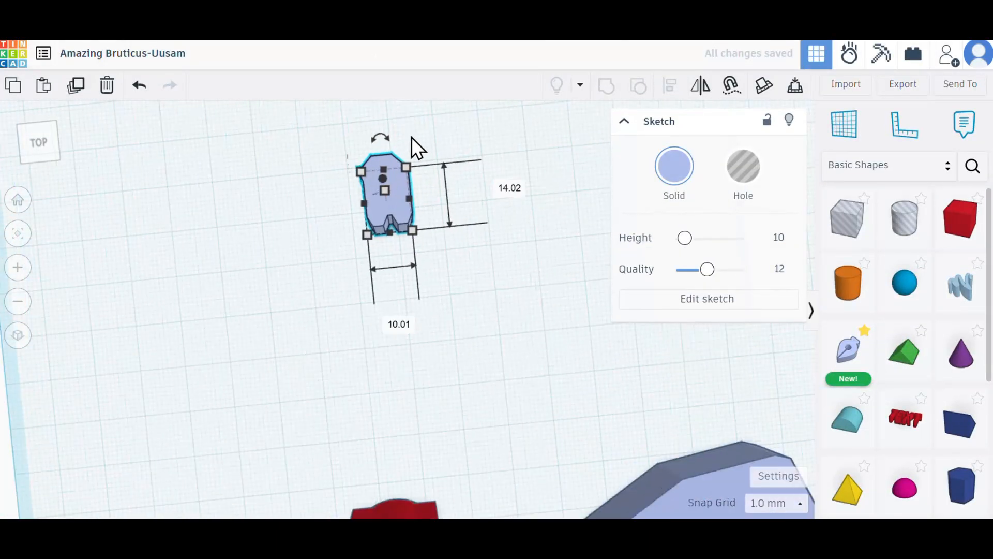
# - Clear the workplane of the sketched shape and the red grouped shape
pyautogui.click(277, 193)
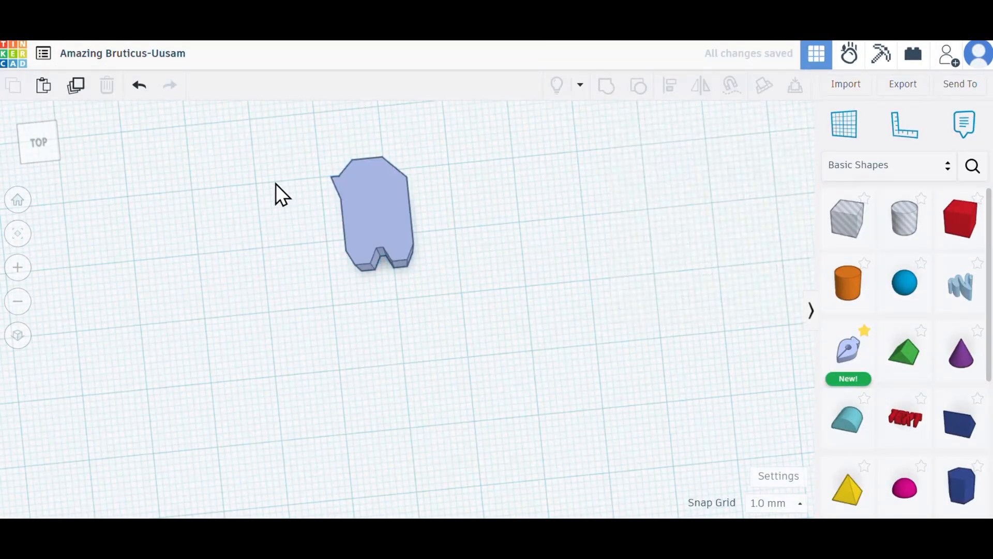
pyautogui.scroll(5, 270, 302)
pyautogui.moveTo(418, 344); pyautogui.dragTo(291, 333, button='right')
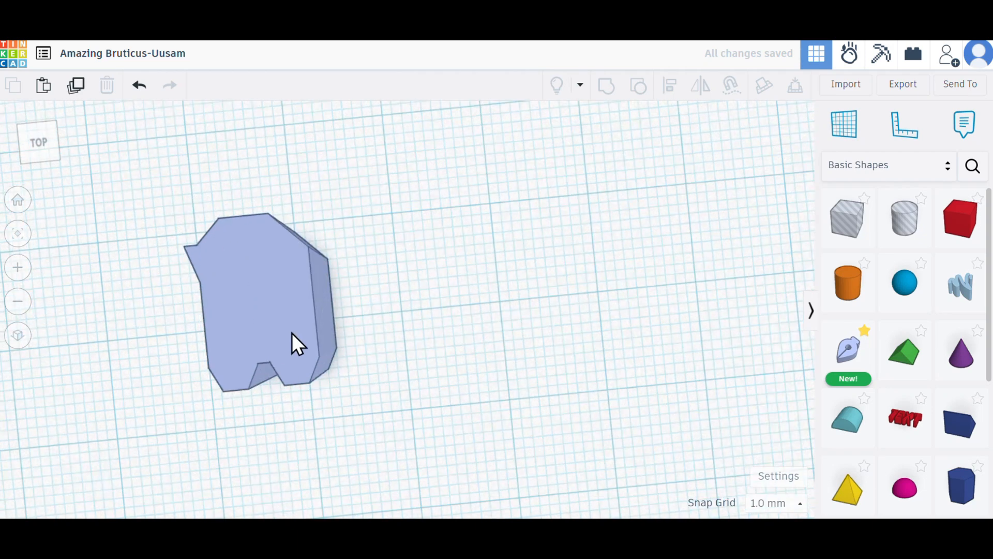
pyautogui.moveTo(138, 318); pyautogui.dragTo(294, 299, button='right')
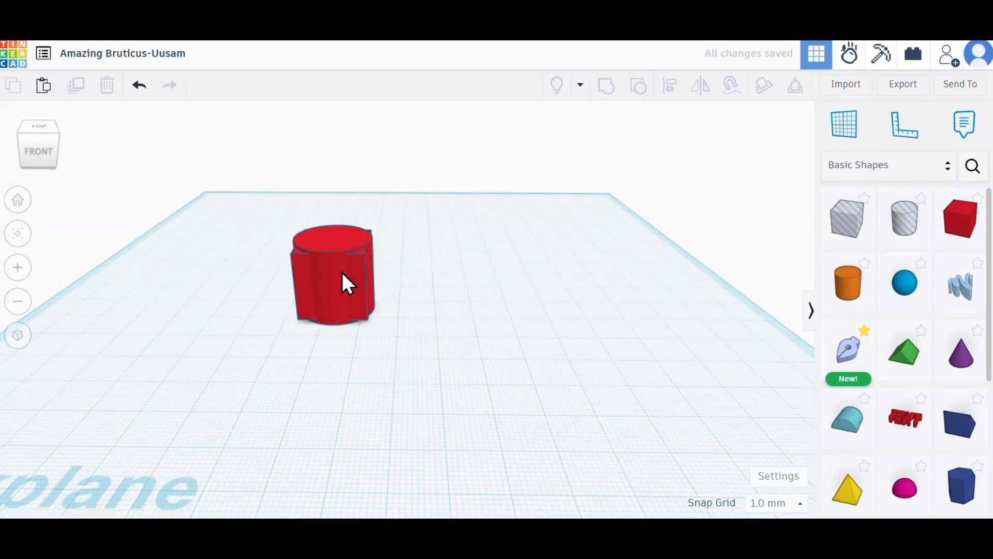
pyautogui.click(342, 276)
pyautogui.scroll(4, 296, 261)
pyautogui.press('Delete')
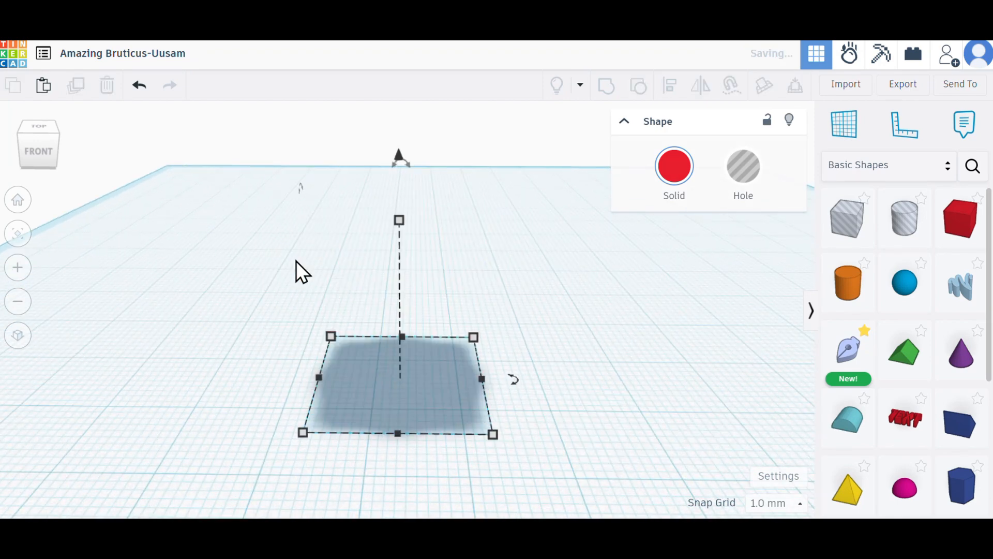
pyautogui.scroll(-5, 550, 280)
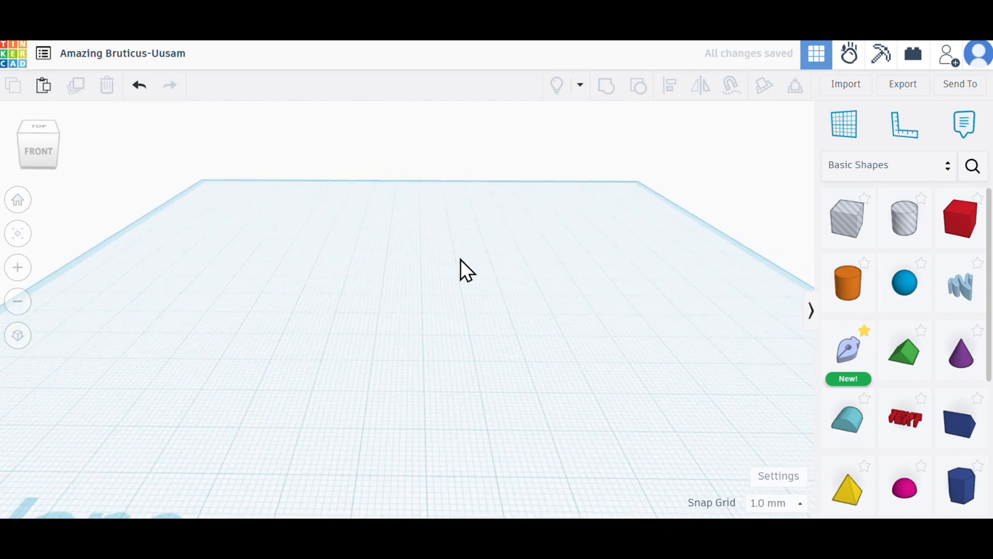
# - Place a Dice from the basic shapes library near the middle of the workplane
pyautogui.scroll(-3, 899, 336)
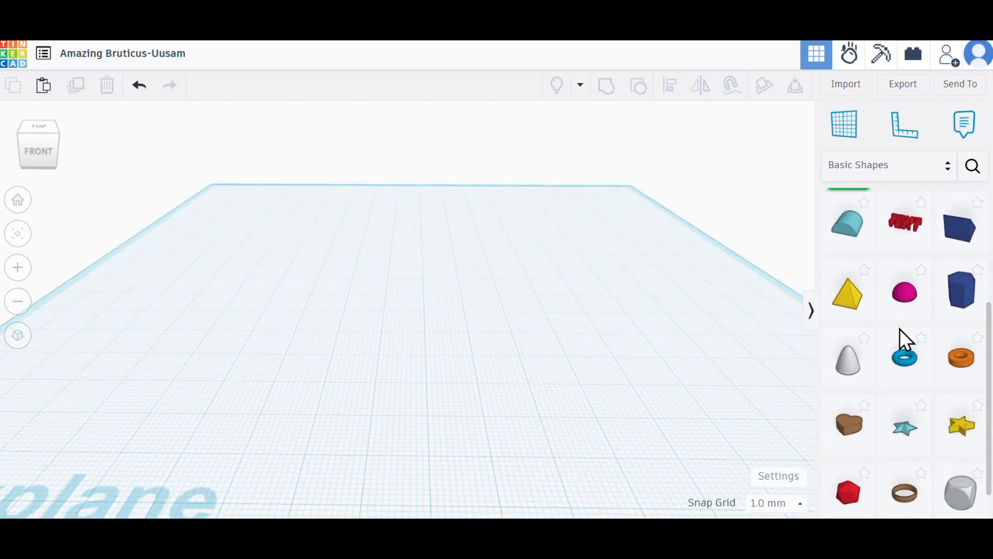
pyautogui.scroll(-1, 899, 328)
pyautogui.scroll(5, 902, 284)
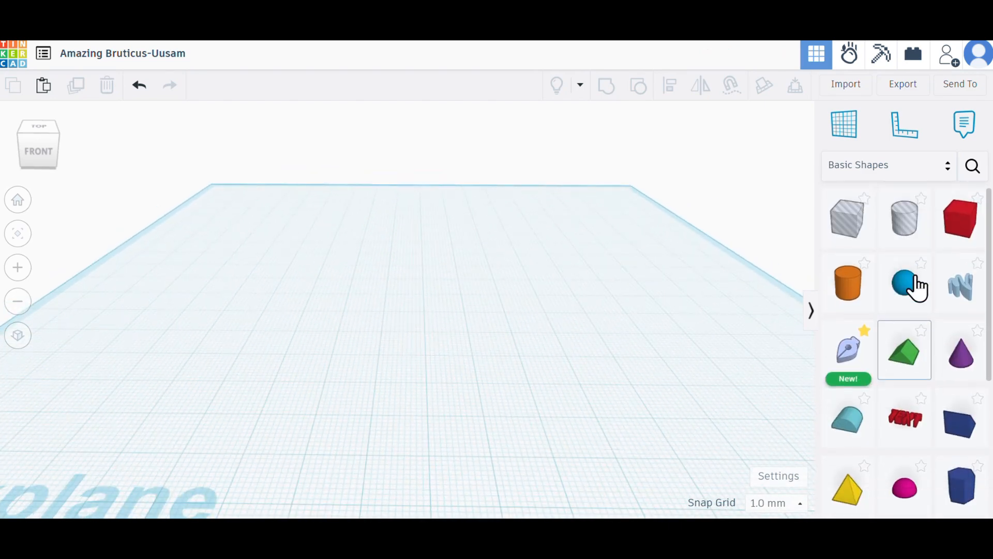
pyautogui.scroll(-5, 902, 289)
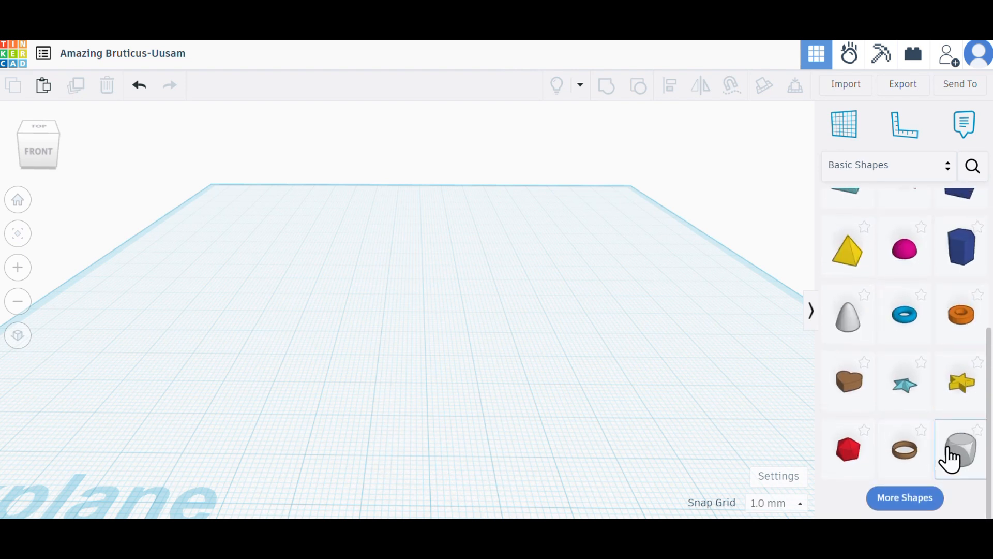
pyautogui.scroll(5, 896, 293)
pyautogui.scroll(-5, 900, 259)
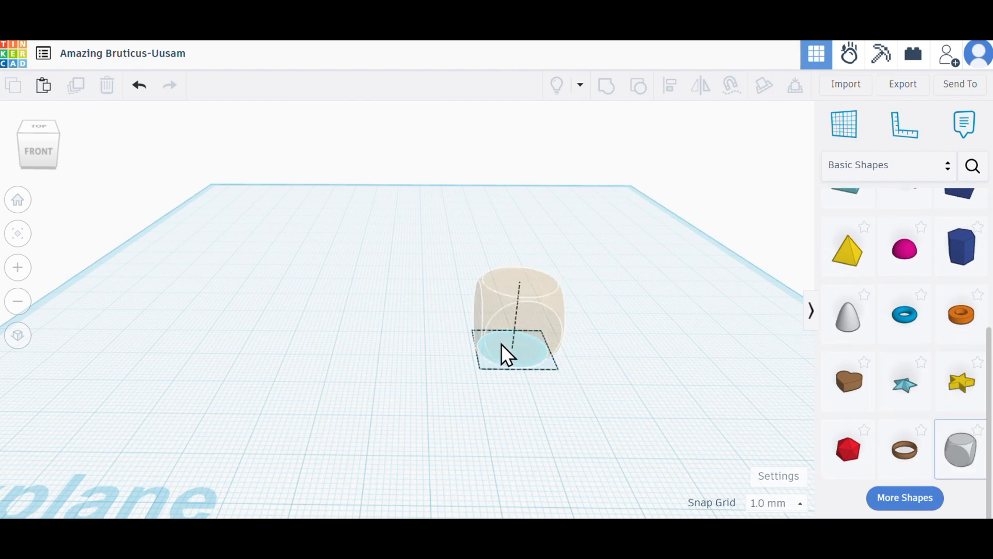
pyautogui.moveTo(502, 344); pyautogui.dragTo(408, 305)
pyautogui.moveTo(474, 312); pyautogui.dragTo(384, 327, button='right')
pyautogui.click(406, 343)
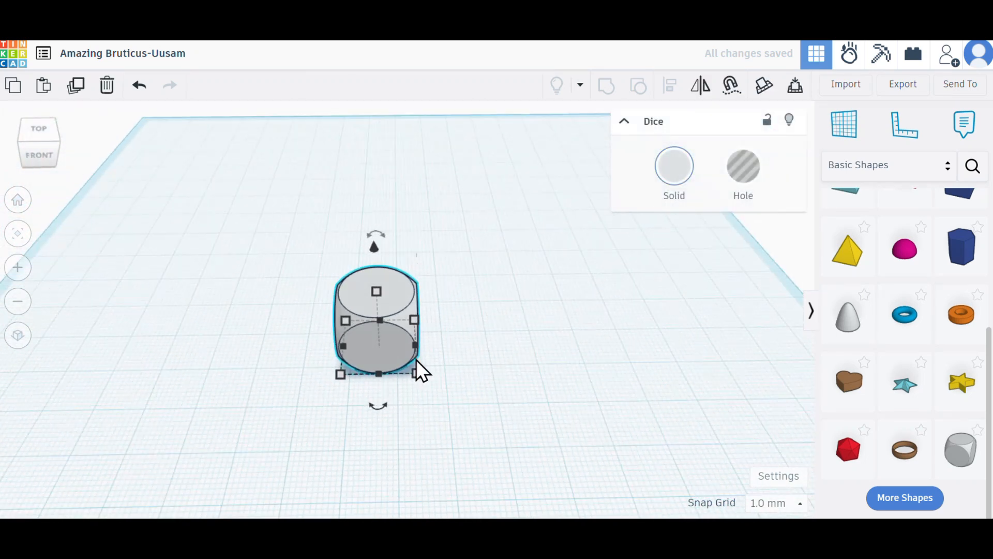
# - Examine the snap grid size options and the dice up close against the workplane grid
pyautogui.scroll(2, 415, 359)
pyautogui.click(508, 369)
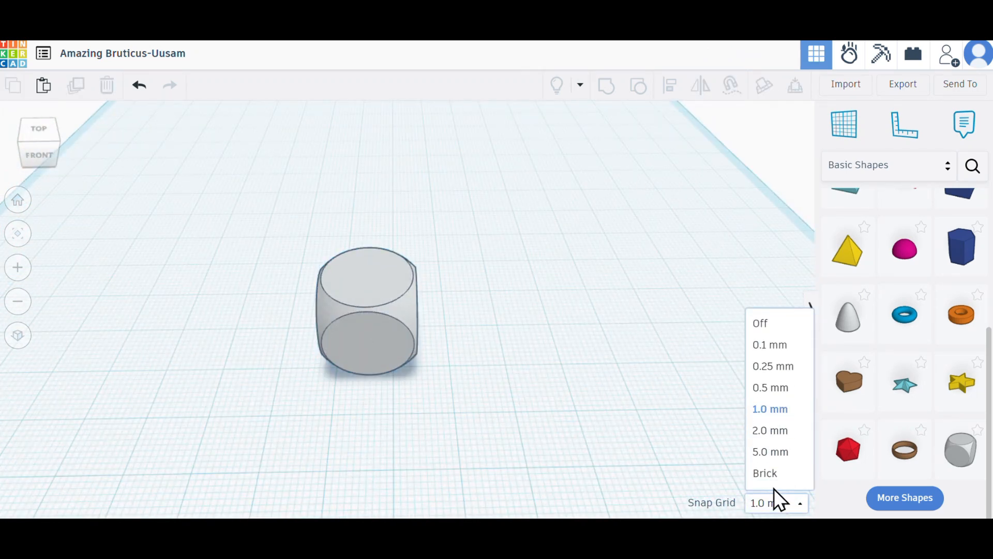
pyautogui.click(685, 414)
pyautogui.moveTo(520, 339); pyautogui.dragTo(533, 308, button='middle')
pyautogui.scroll(3, 502, 281)
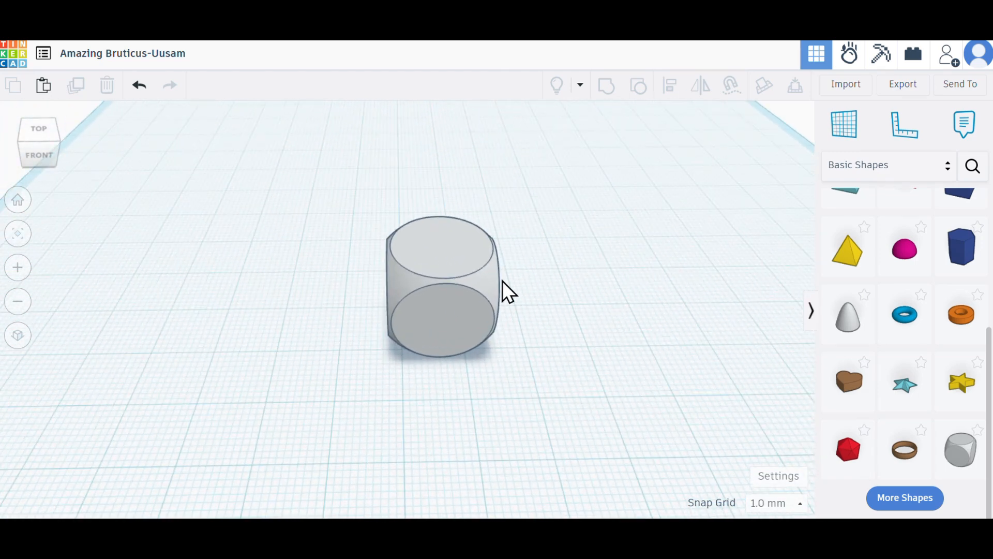
pyautogui.moveTo(525, 298)
pyautogui.mouseDown(button='right')
pyautogui.moveTo(397, 244)
pyautogui.moveTo(528, 285)
pyautogui.moveTo(504, 281)
pyautogui.moveTo(520, 286)
pyautogui.mouseUp(button='right')
pyautogui.scroll(5, 600, 303)
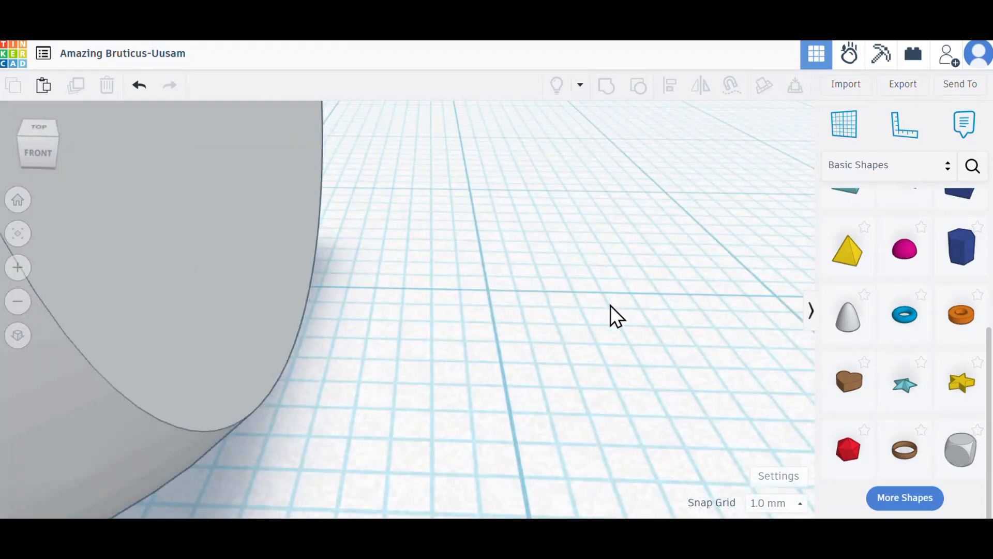
pyautogui.scroll(-4, 623, 299)
pyautogui.scroll(5, 906, 295)
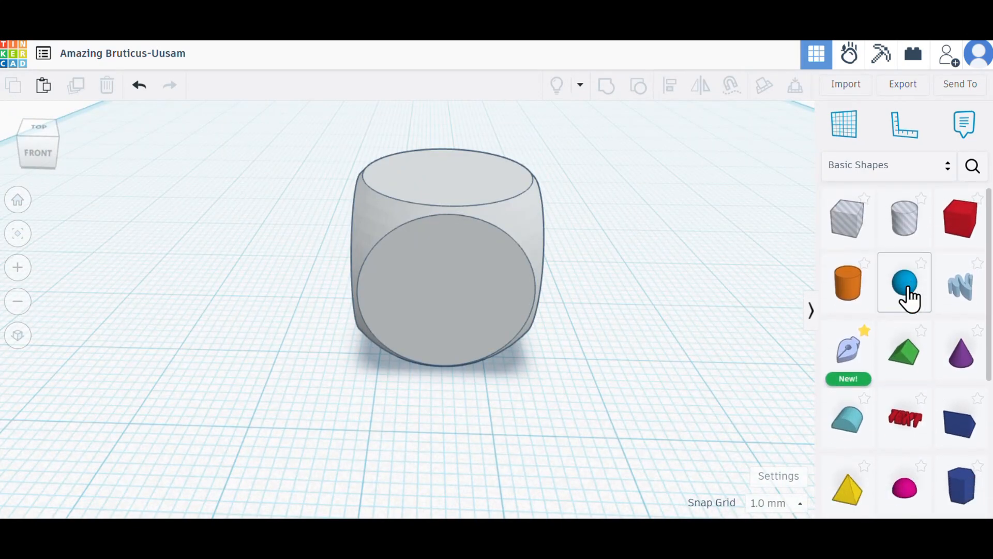
pyautogui.scroll(3, 456, 275)
pyautogui.moveTo(528, 271); pyautogui.dragTo(483, 260, button='right')
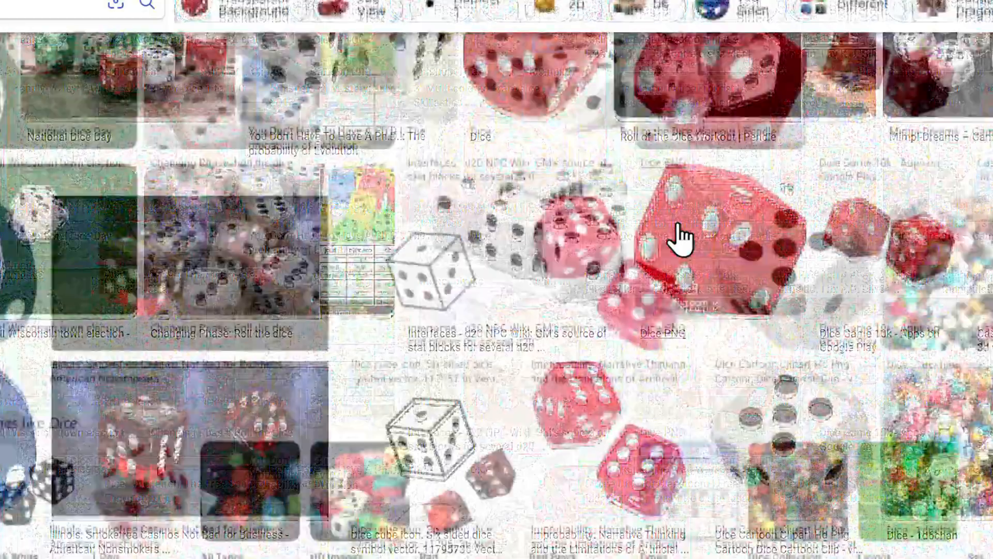
# - Switch to the web browser and look through image search results for dice as reference
pyautogui.scroll(-8, 678, 235)
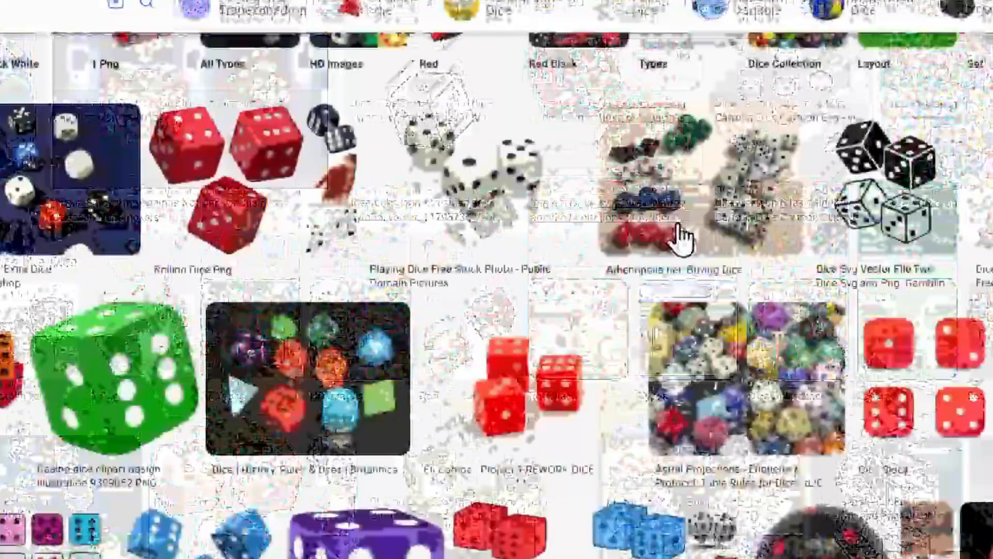
pyautogui.scroll(-15, 677, 238)
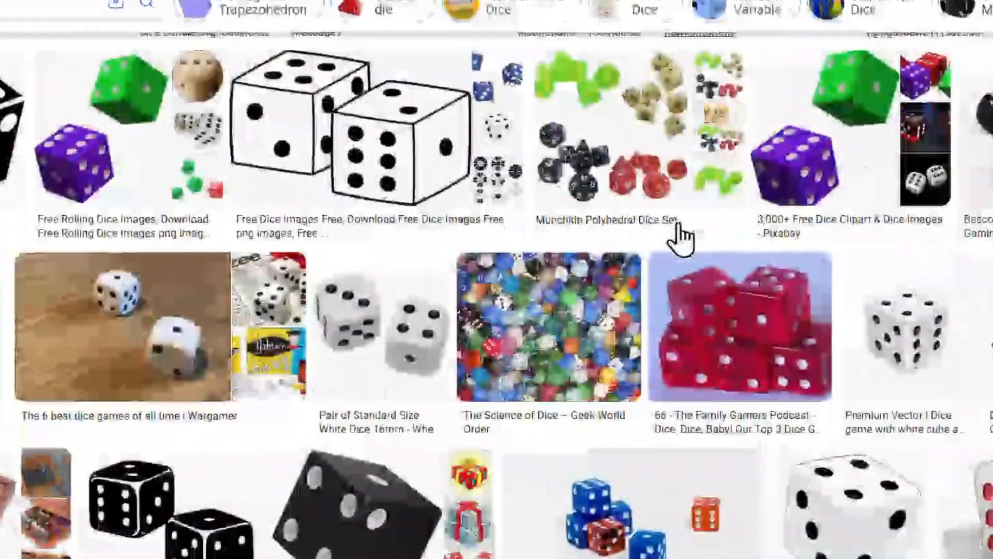
pyautogui.scroll(-5, 496, 279)
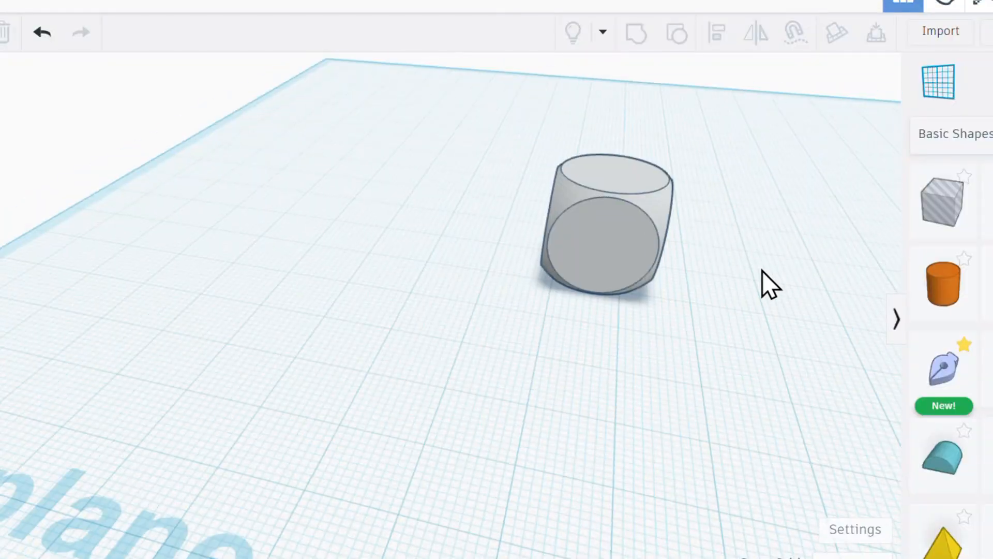
pyautogui.moveTo(761, 284); pyautogui.dragTo(658, 250, button='middle')
pyautogui.scroll(3, 351, 137)
pyautogui.scroll(3, 345, 126)
pyautogui.moveTo(368, 239); pyautogui.dragTo(408, 250, button='right')
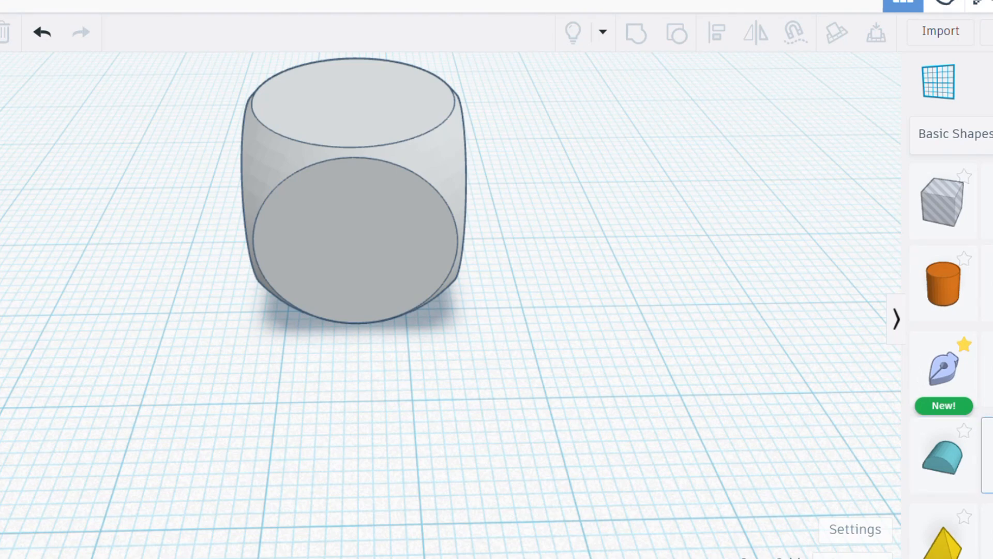
pyautogui.click(558, 437)
pyautogui.scroll(-4, 560, 438)
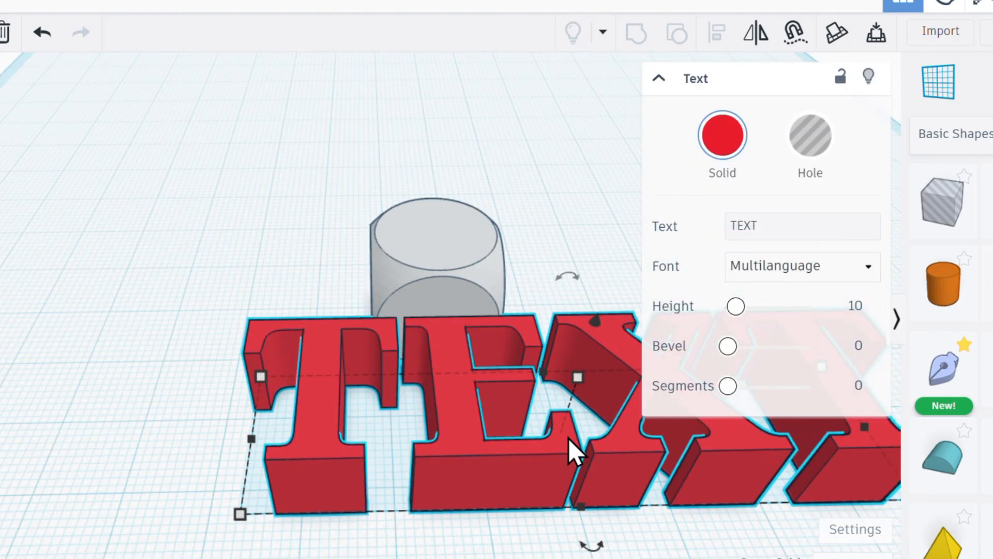
pyautogui.moveTo(569, 439); pyautogui.dragTo(433, 420, button='middle')
pyautogui.scroll(-1, 433, 421)
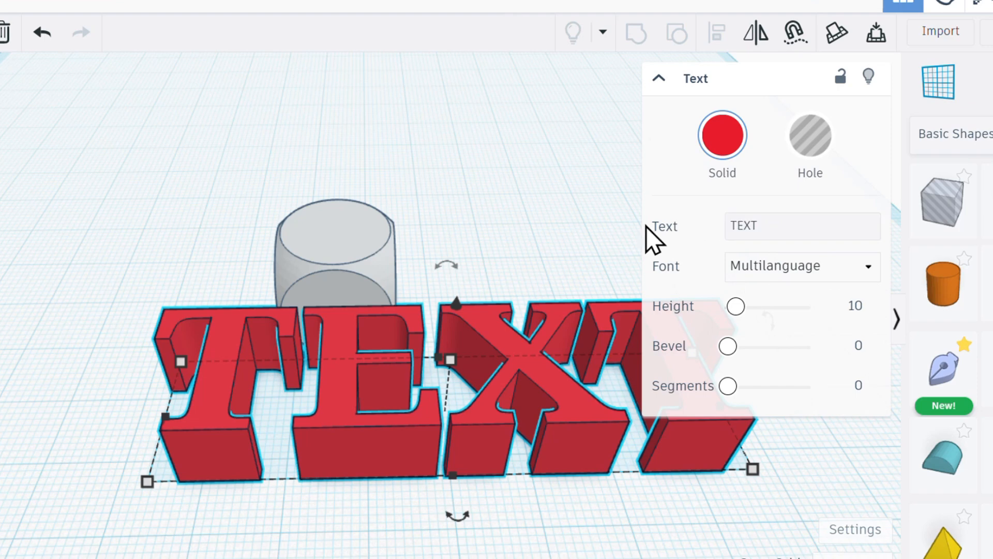
pyautogui.press('Delete')
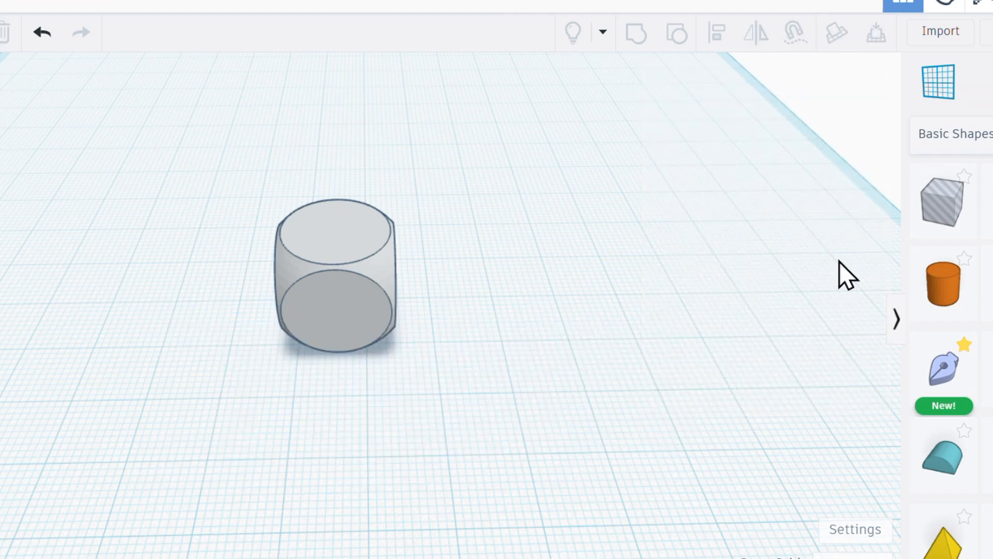
# - Place a Text shape in front of the dice and set its text to 1
pyautogui.click(988, 456)
pyautogui.click(481, 454)
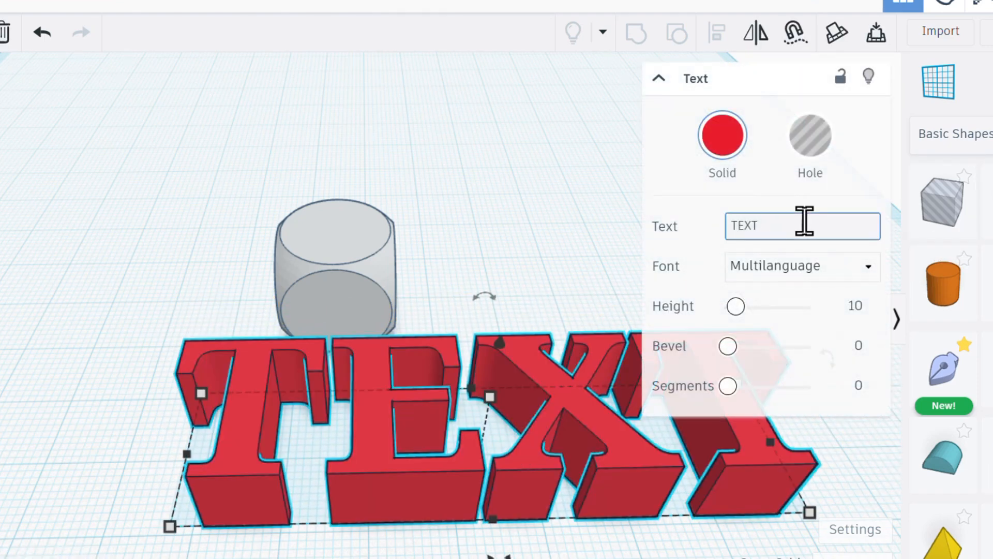
pyautogui.hotkey('ctrl', 'a')
pyautogui.write('1')
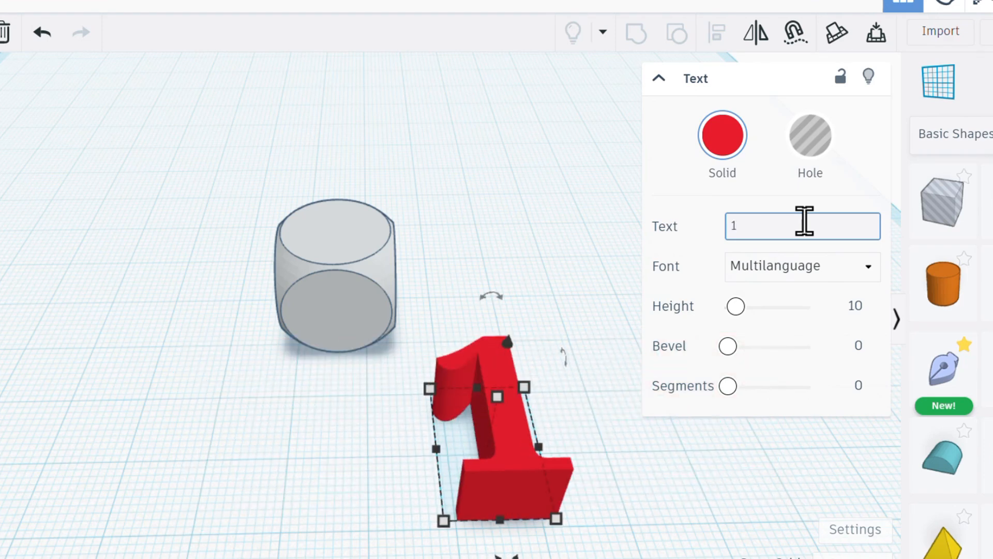
# - Turn the number 1 text shape into a hole
pyautogui.scroll(3, 348, 530)
pyautogui.moveTo(550, 420); pyautogui.dragTo(419, 470, button='right')
pyautogui.scroll(-2, 420, 468)
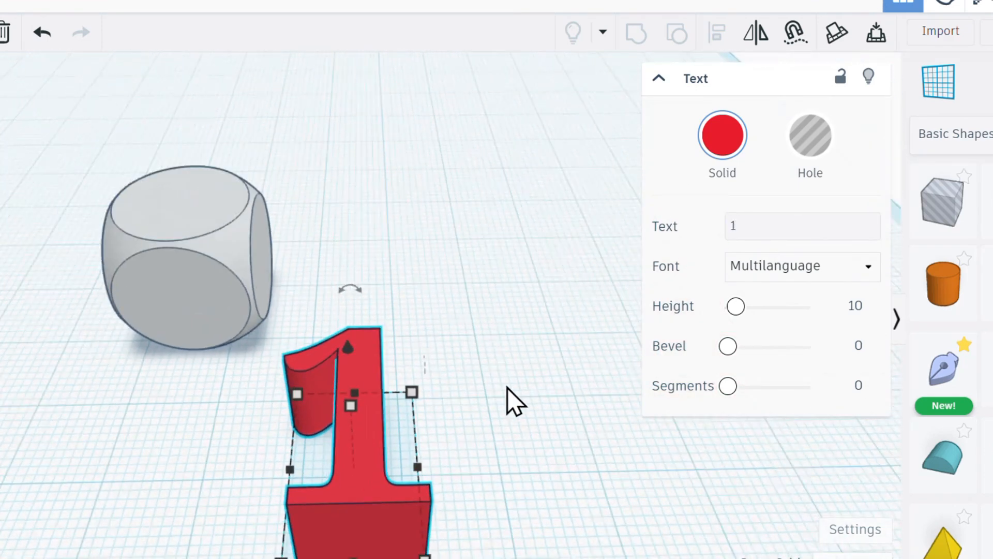
pyautogui.moveTo(507, 387); pyautogui.dragTo(432, 476, button='right')
pyautogui.moveTo(432, 476); pyautogui.dragTo(473, 433, button='middle')
pyautogui.scroll(3, 449, 438)
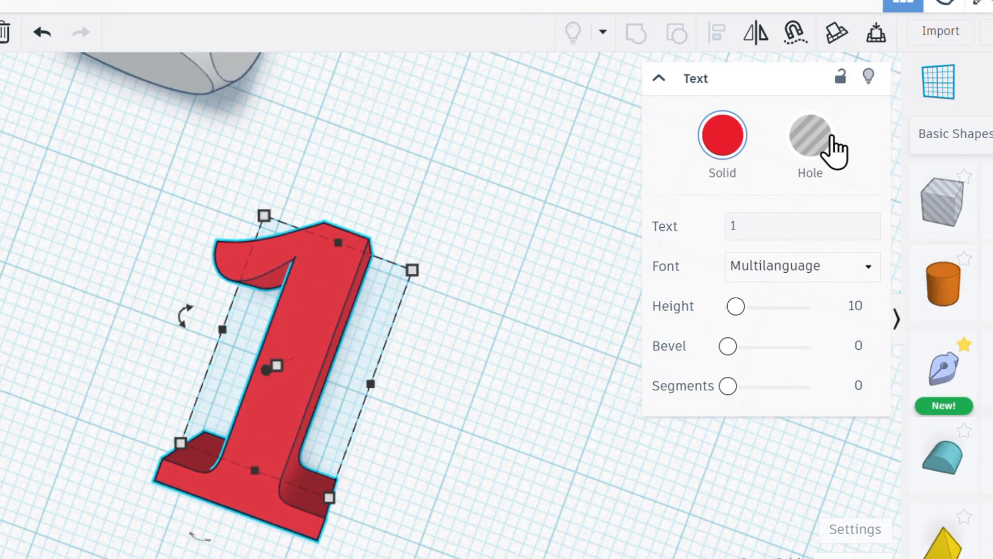
pyautogui.click(808, 153)
pyautogui.moveTo(502, 379); pyautogui.dragTo(572, 343, button='middle')
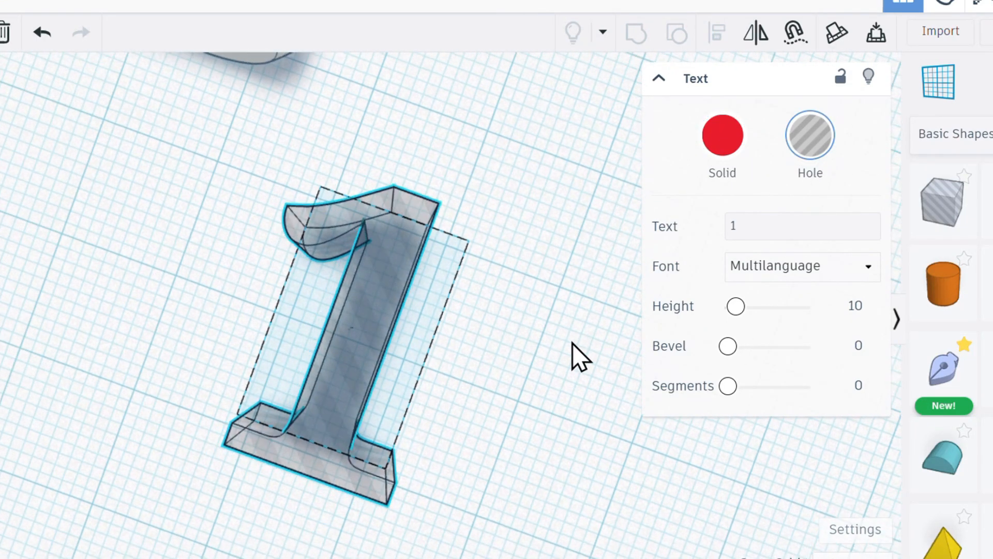
# - Rotate the number 1 hole from lying flat to standing upright
pyautogui.scroll(1, 572, 343)
pyautogui.scroll(-1, 430, 331)
pyautogui.moveTo(471, 352); pyautogui.dragTo(399, 186, button='right')
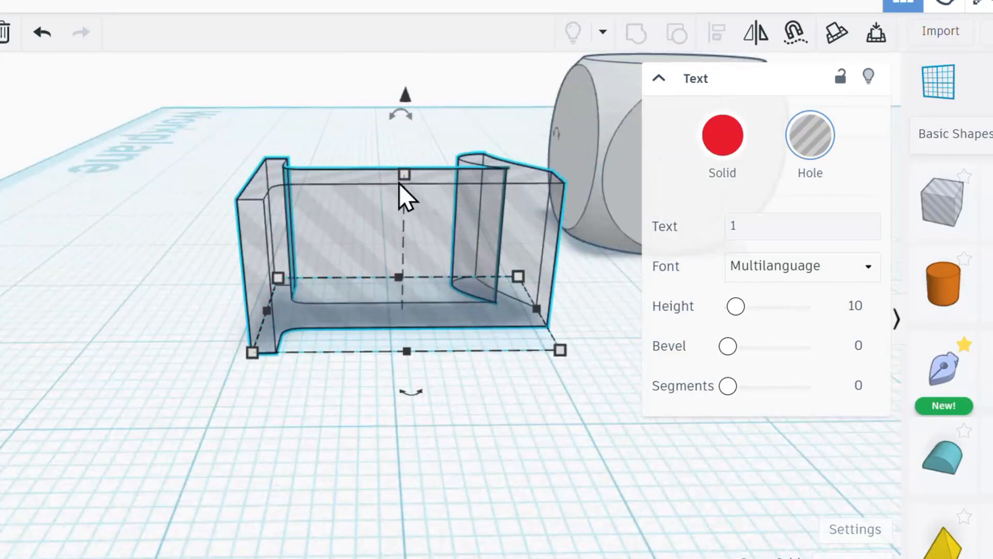
pyautogui.moveTo(401, 115); pyautogui.dragTo(238, 243)
pyautogui.click(312, 378)
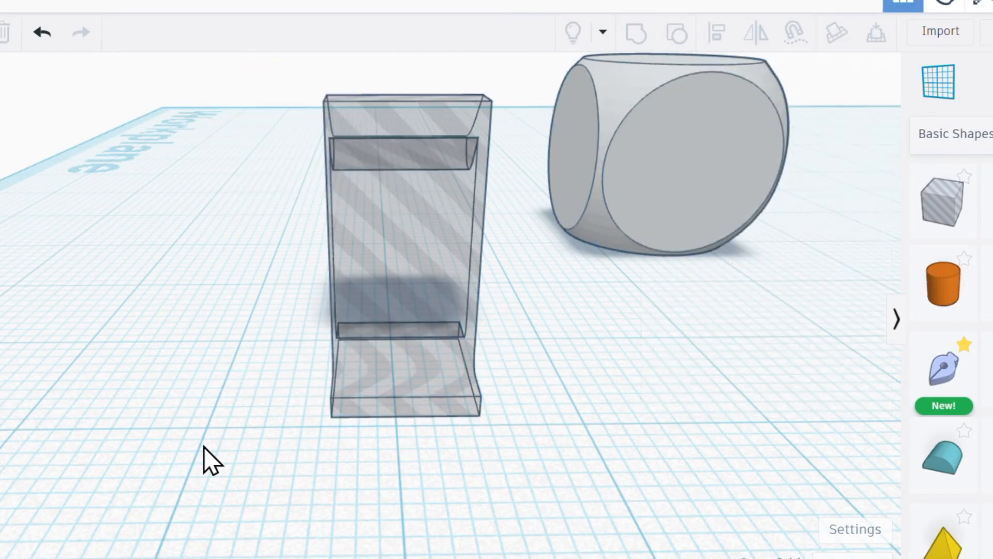
# - Move the upright number 1 hole against one face of the dice so that it partly overlaps it
pyautogui.moveTo(203, 447); pyautogui.dragTo(464, 432, button='right')
pyautogui.moveTo(450, 424); pyautogui.dragTo(317, 291)
pyautogui.moveTo(338, 456); pyautogui.dragTo(436, 380, button='right')
pyautogui.moveTo(496, 305)
pyautogui.mouseDown()
pyautogui.moveTo(480, 305)
pyautogui.moveTo(496, 313)
pyautogui.moveTo(481, 287)
pyautogui.moveTo(488, 305)
pyautogui.mouseUp()
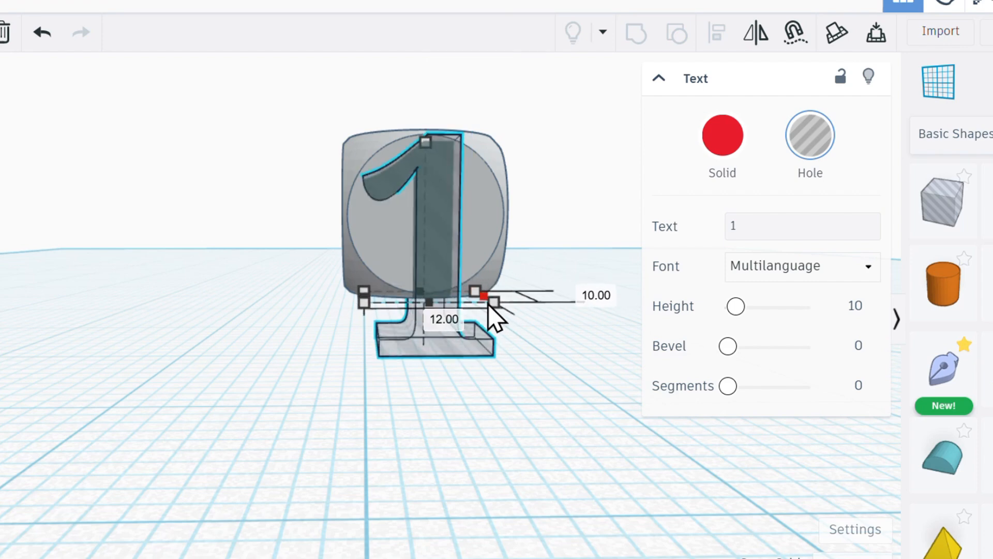
pyautogui.moveTo(488, 309); pyautogui.dragTo(343, 381, button='right')
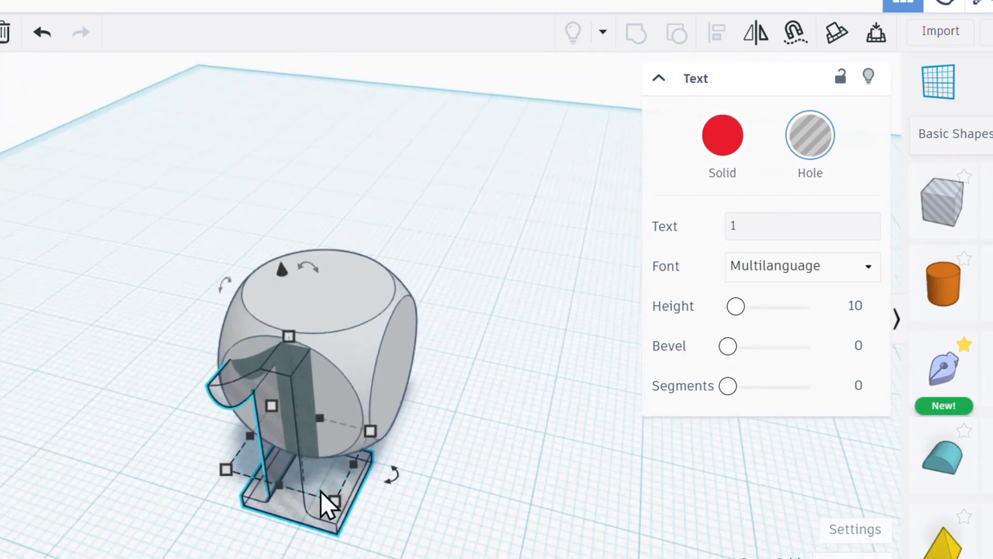
# - Try to raise the number 1 hole about 8 mm against the dice's face
pyautogui.moveTo(333, 532); pyautogui.dragTo(417, 439, button='right')
pyautogui.scroll(5, 412, 405)
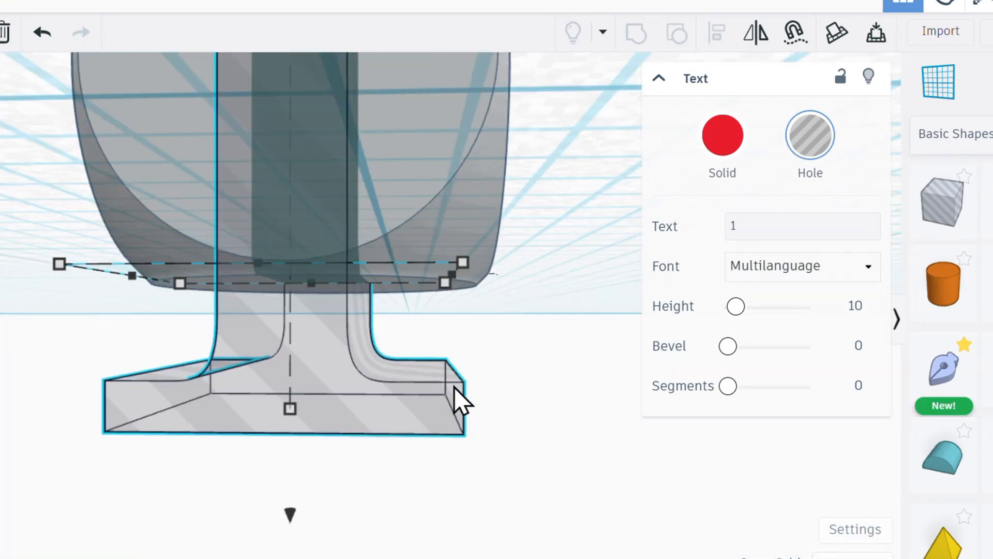
pyautogui.moveTo(376, 331); pyautogui.dragTo(380, 426, button='right')
pyautogui.scroll(-5, 380, 426)
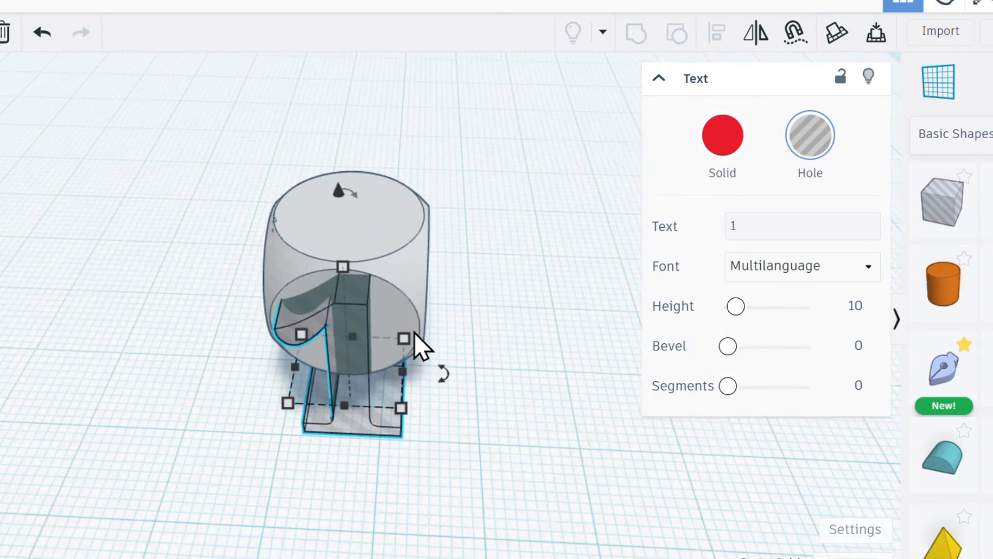
pyautogui.moveTo(339, 191); pyautogui.dragTo(336, 120)
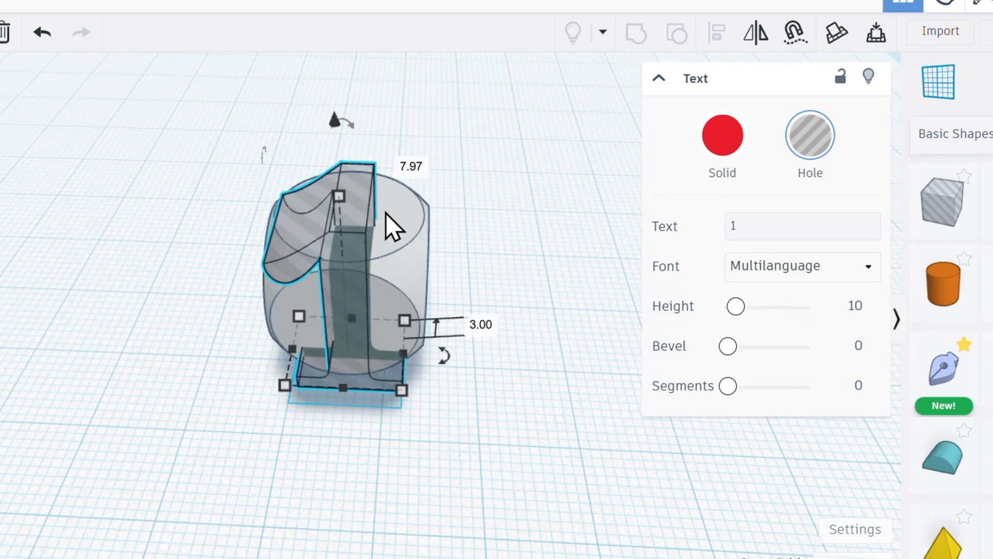
# - Try to shorten the number 1 hole and adjust its depth to fit within the dice's round face
pyautogui.moveTo(343, 214); pyautogui.dragTo(349, 282)
pyautogui.moveTo(366, 277); pyautogui.dragTo(376, 176, button='right')
pyautogui.scroll(2, 354, 292)
pyautogui.scroll(5, 380, 375)
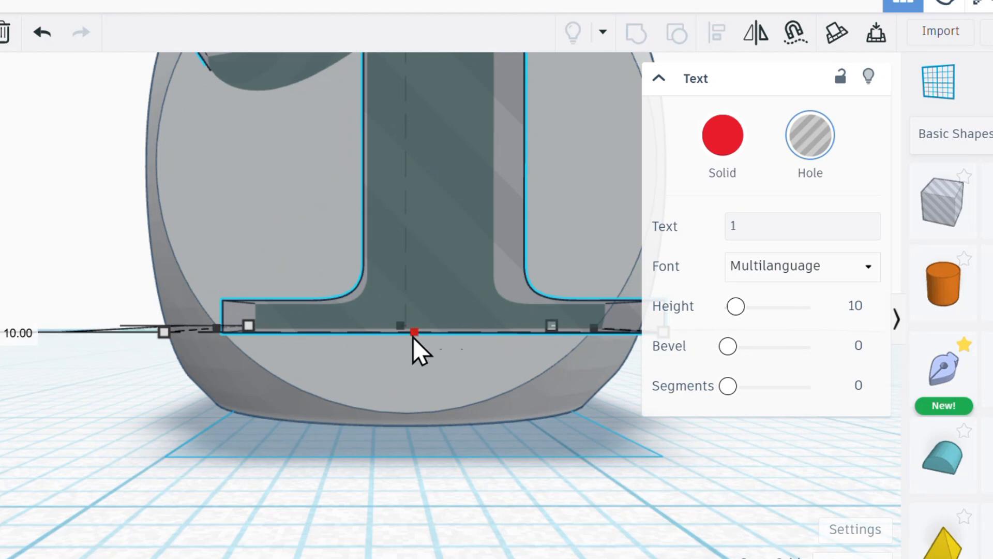
pyautogui.moveTo(414, 333); pyautogui.dragTo(419, 302)
pyautogui.scroll(-3, 419, 311)
pyautogui.moveTo(445, 333); pyautogui.dragTo(334, 445, button='right')
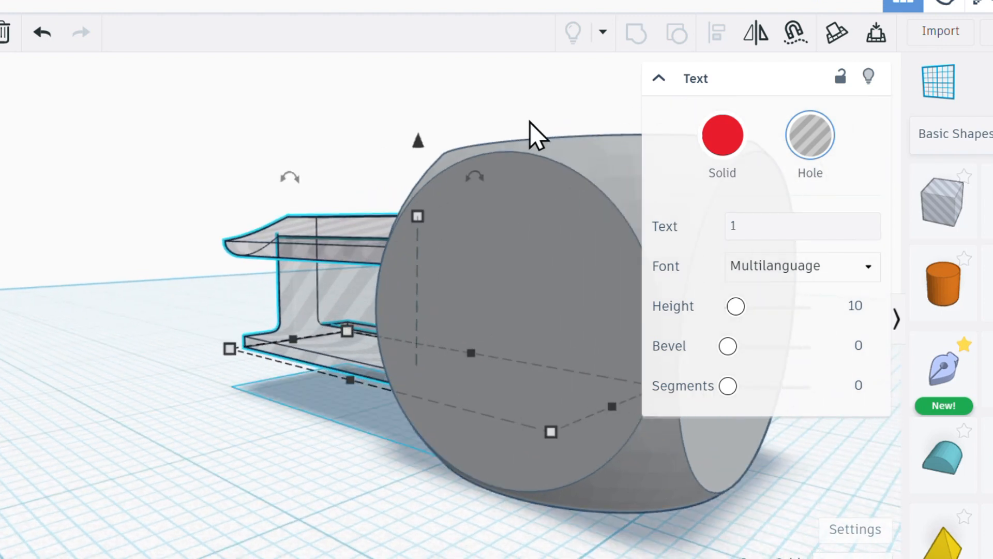
# - Delete the number 1 hole from the dice
pyautogui.click(323, 168)
pyautogui.click(316, 321)
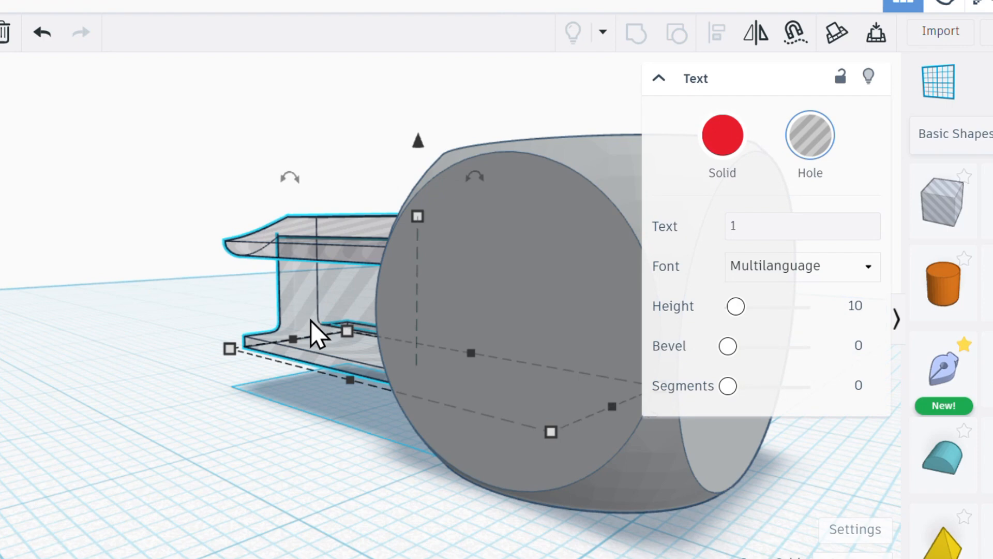
pyautogui.press('Delete')
pyautogui.moveTo(324, 405); pyautogui.dragTo(0, 388, button='right')
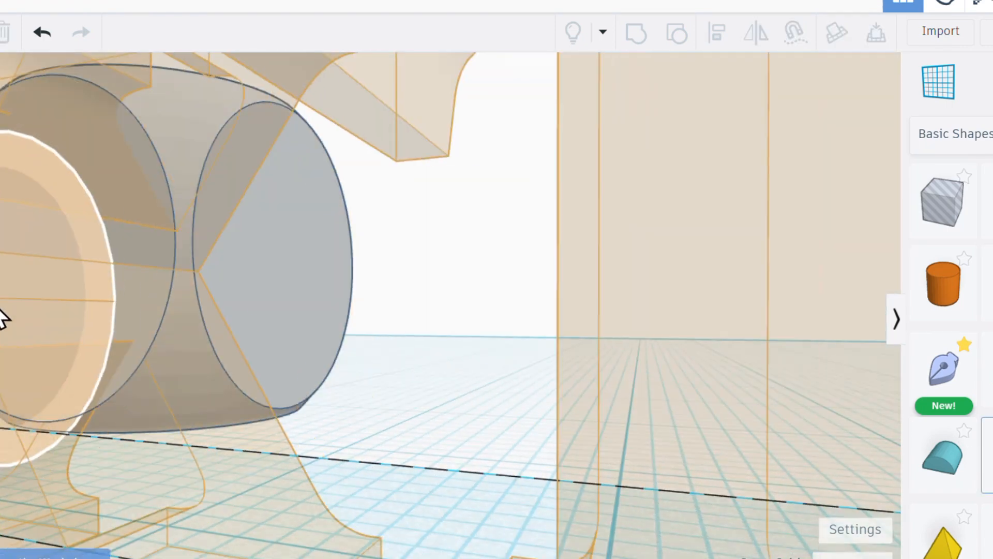
pyautogui.click(1, 309)
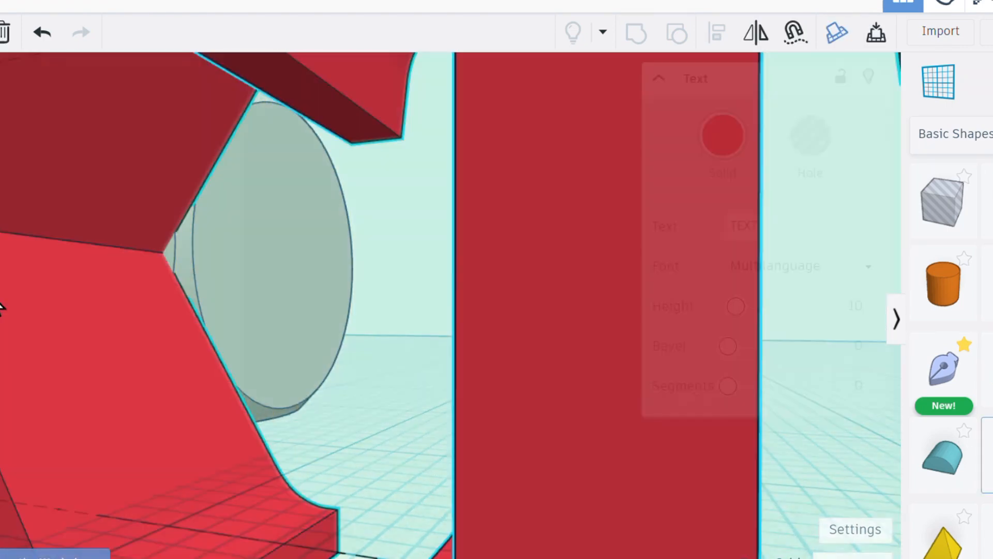
pyautogui.scroll(-5, 5, 310)
pyautogui.moveTo(196, 367); pyautogui.dragTo(435, 441, button='middle')
pyautogui.moveTo(435, 442); pyautogui.dragTo(585, 436, button='right')
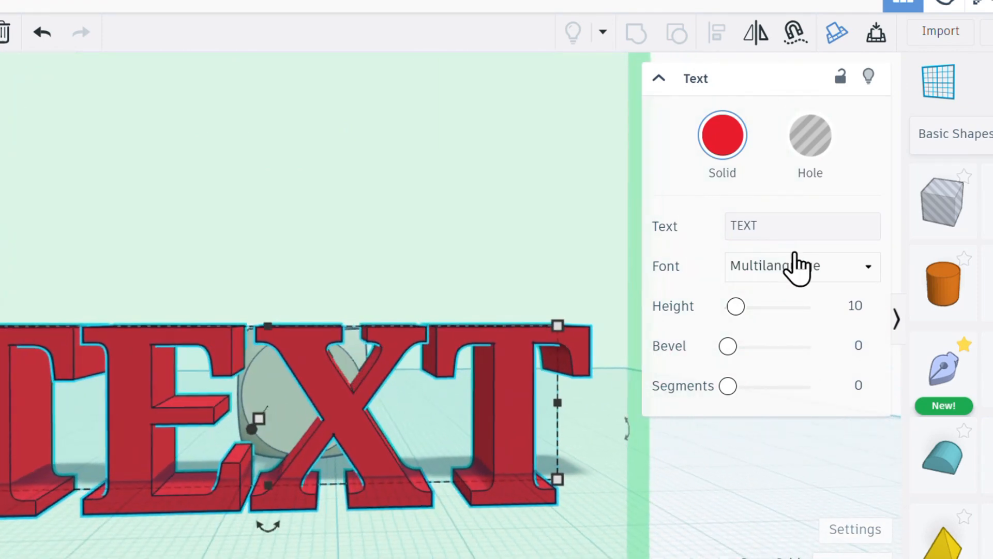
pyautogui.press('Delete')
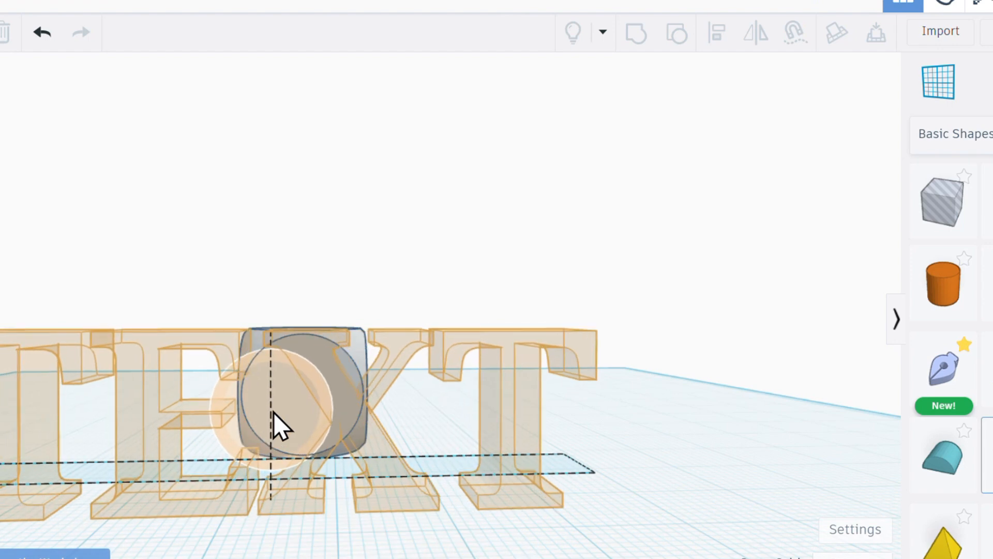
# - Place a Text shape directly on one flat face of the dice as a hole reading 1
pyautogui.click(332, 397)
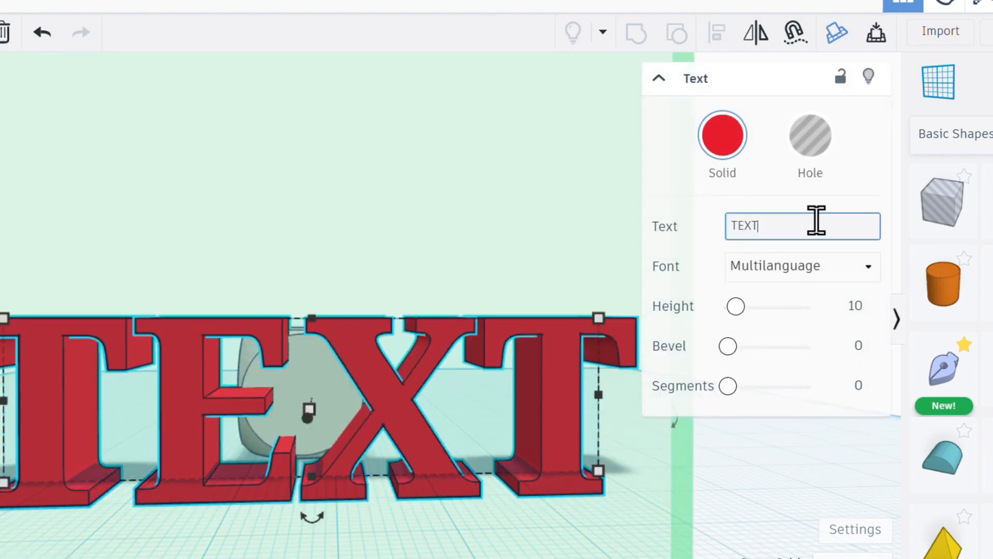
pyautogui.press('BackSpace')
pyautogui.press('BackSpace')
pyautogui.press('BackSpace')
pyautogui.write('1')
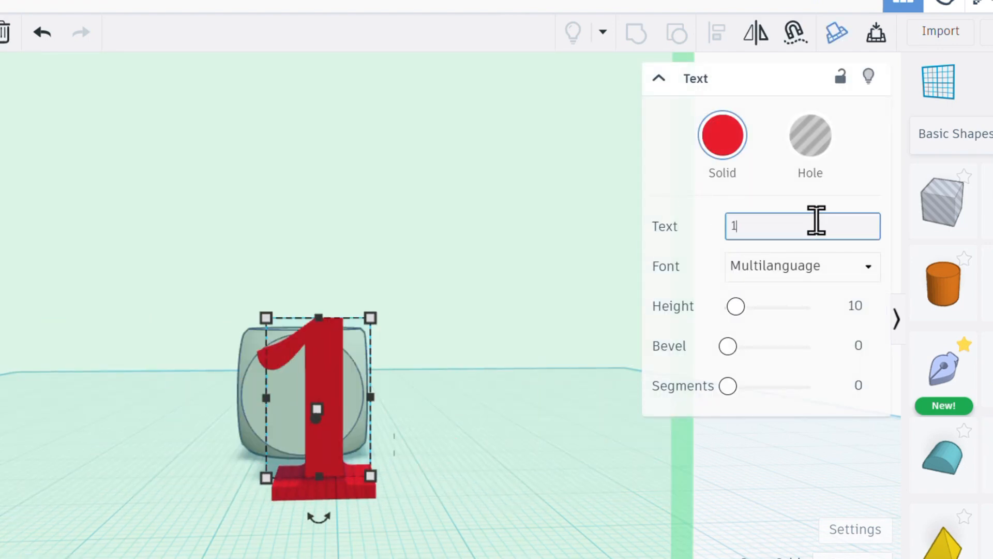
pyautogui.click(822, 158)
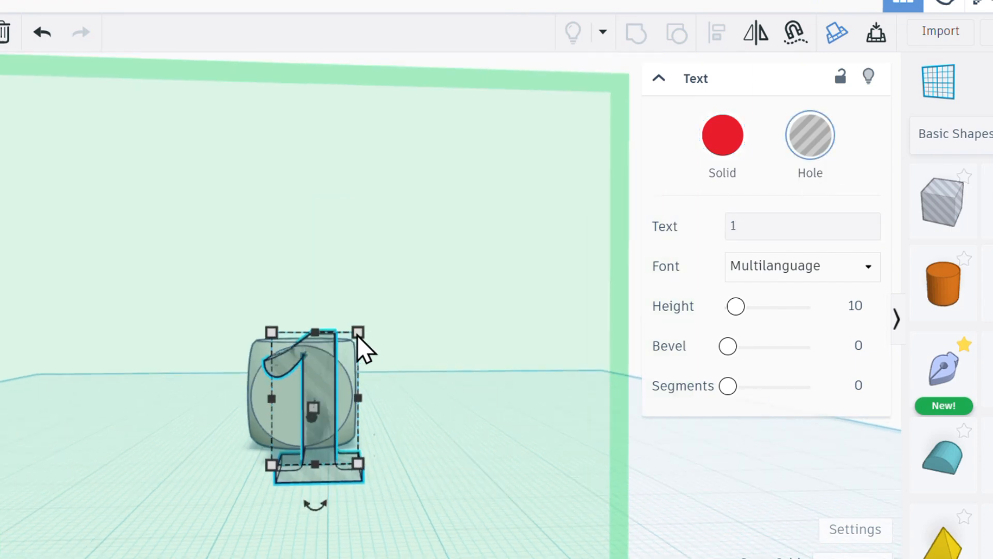
# - Scale down the number 1 hole and centre it within the dice's round face
pyautogui.moveTo(357, 334); pyautogui.dragTo(306, 429)
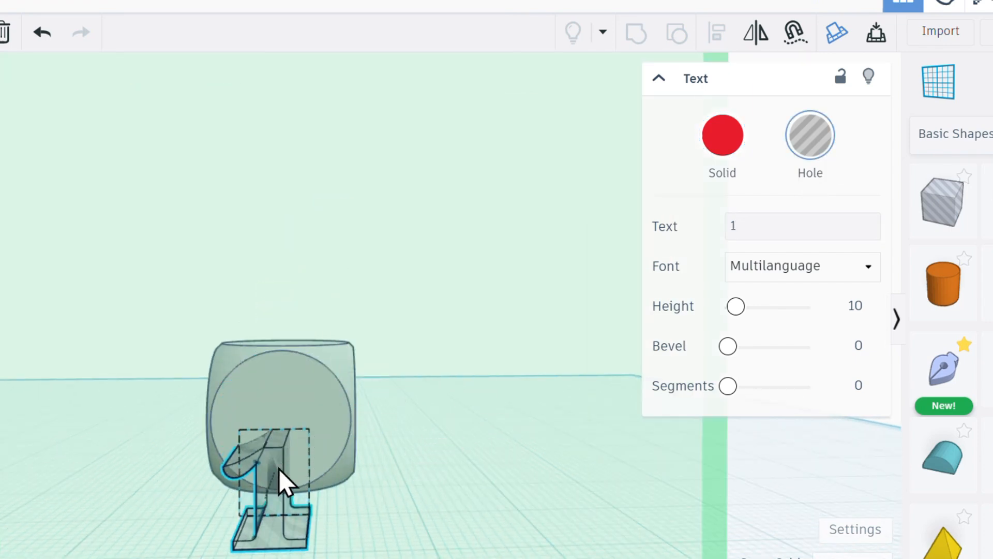
pyautogui.moveTo(278, 469); pyautogui.dragTo(313, 425)
pyautogui.scroll(6, 312, 474)
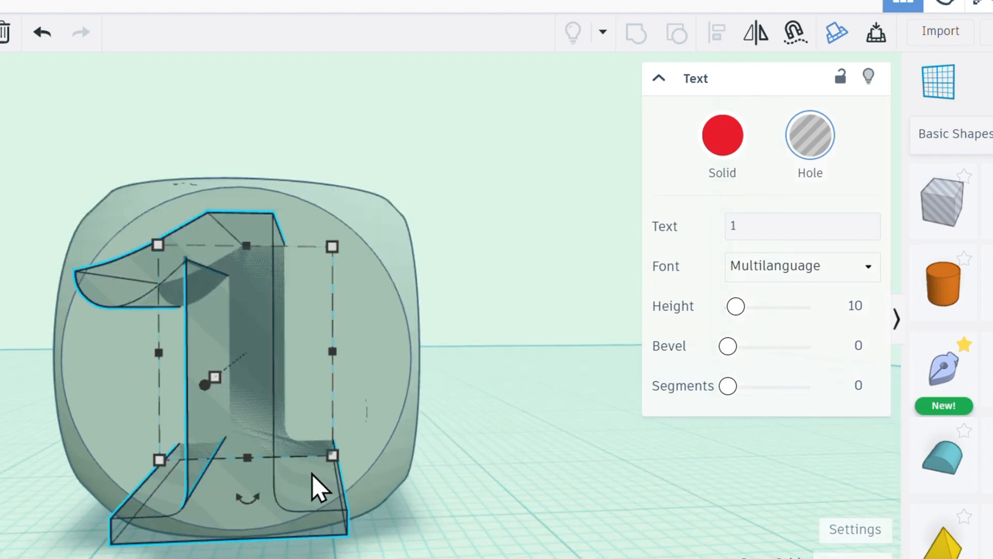
# - Reduce the number 1 hole's depth to 2 mm so that only a thin layer stands out from the dice's face
pyautogui.moveTo(265, 444); pyautogui.dragTo(96, 343, button='right')
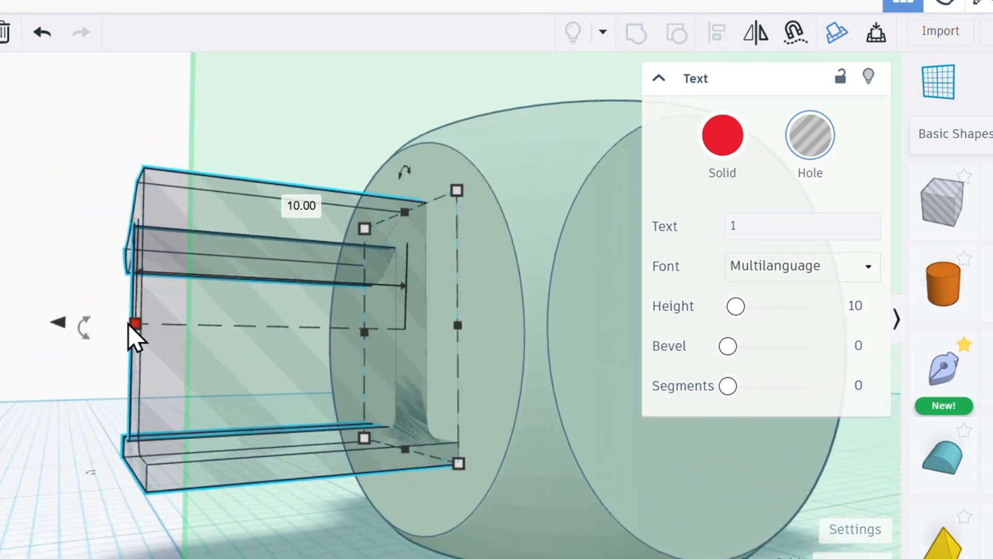
pyautogui.moveTo(134, 324); pyautogui.dragTo(349, 339)
pyautogui.moveTo(360, 355); pyautogui.dragTo(350, 307, button='right')
pyautogui.click(343, 293)
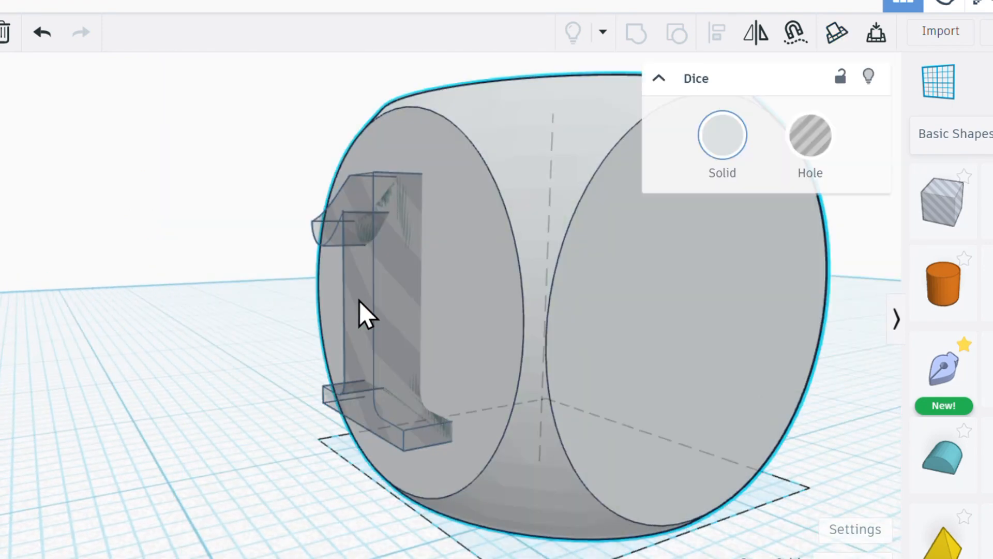
pyautogui.click(368, 314)
pyautogui.moveTo(318, 327); pyautogui.dragTo(247, 331, button='right')
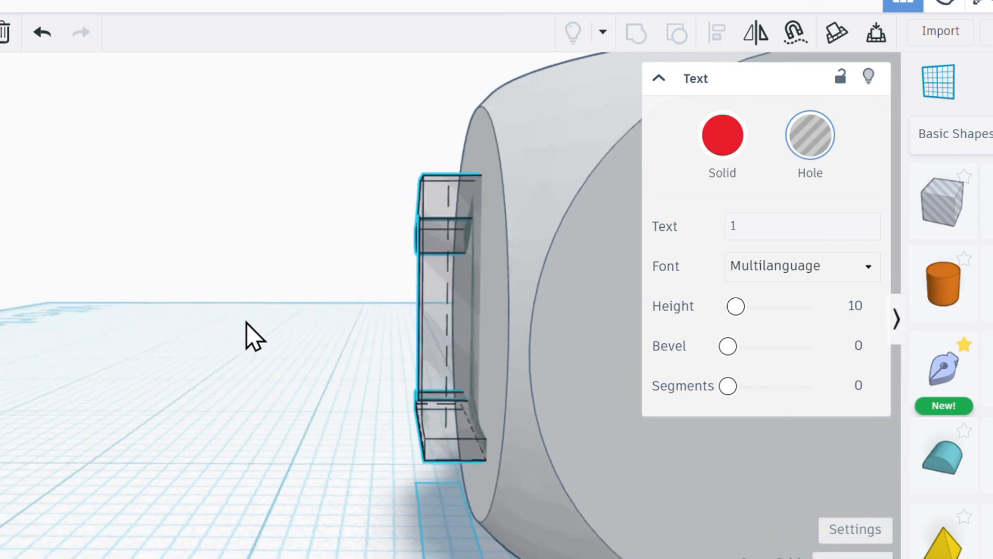
pyautogui.moveTo(415, 309); pyautogui.dragTo(618, 325, button='right')
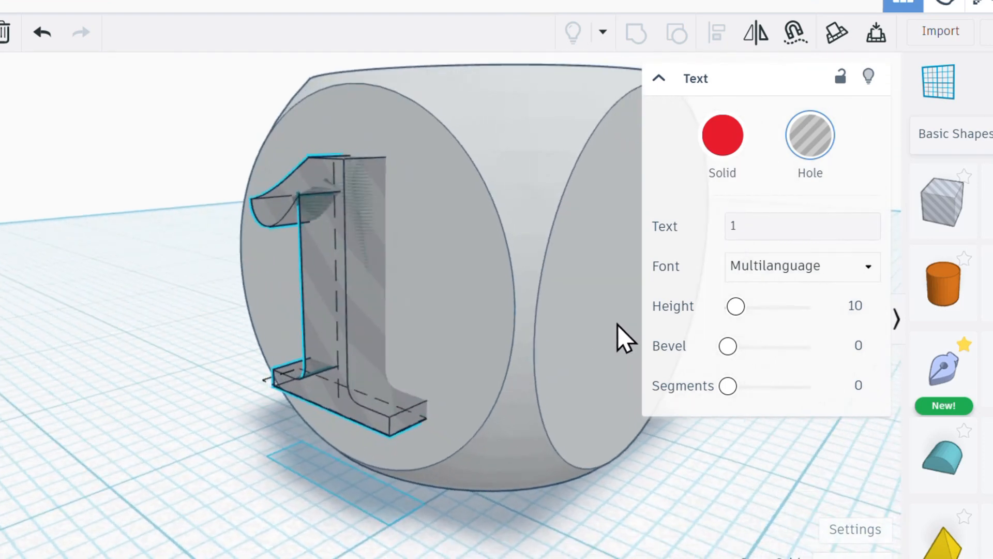
# - Reselect the number 1 hole and align its editing handles with the dice face it sits on
pyautogui.click(436, 400)
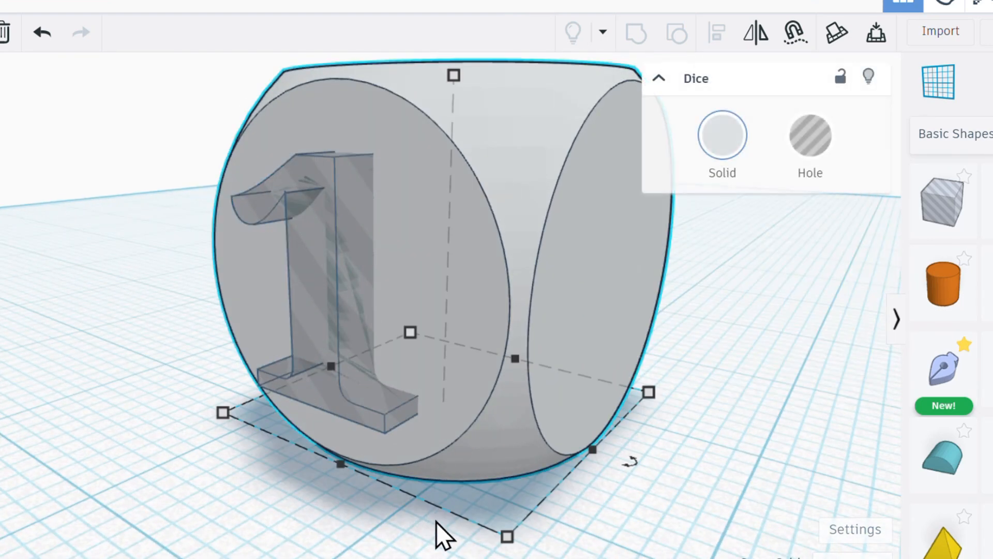
pyautogui.click(437, 526)
pyautogui.click(349, 367)
pyautogui.click(836, 32)
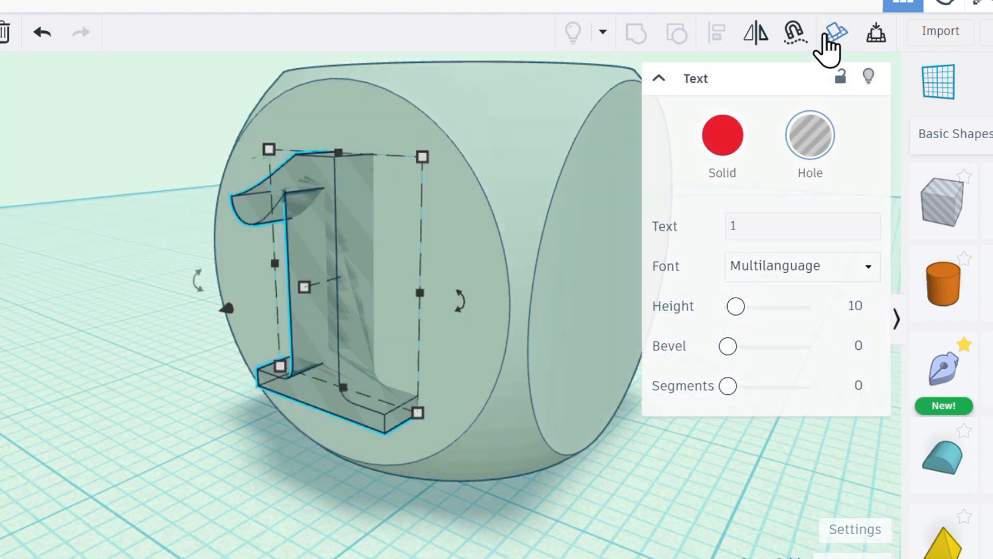
pyautogui.scroll(1, 114, 263)
pyautogui.moveTo(114, 263); pyautogui.dragTo(289, 269, button='right')
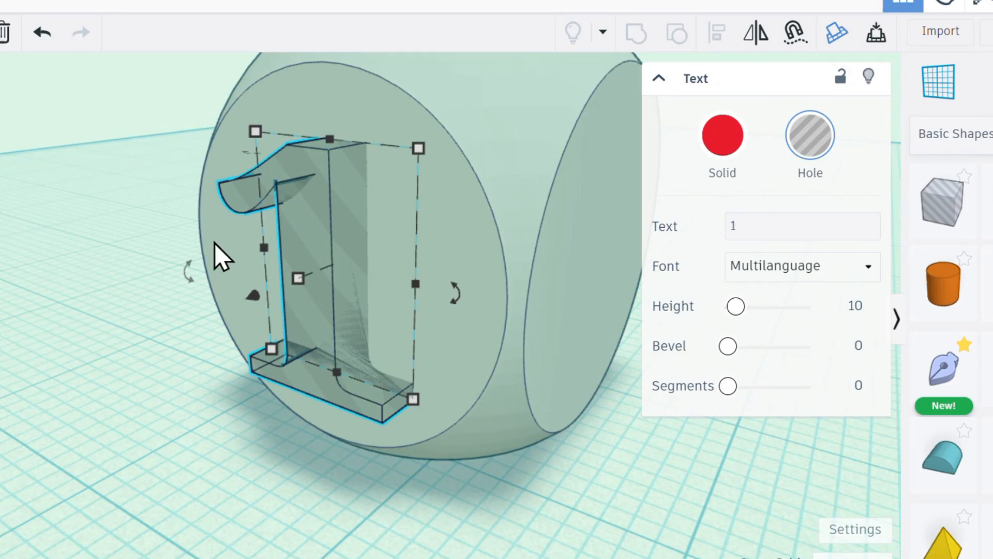
# - Push the number 1 hole 2 mm into the dice so that it lies flush with the face
pyautogui.moveTo(212, 255); pyautogui.dragTo(378, 277, button='right')
pyautogui.moveTo(378, 277)
pyautogui.mouseDown()
pyautogui.moveTo(405, 284)
pyautogui.moveTo(385, 277)
pyautogui.mouseUp()
pyautogui.moveTo(384, 277)
pyautogui.mouseDown(button='right')
pyautogui.moveTo(290, 308)
pyautogui.moveTo(372, 268)
pyautogui.mouseUp(button='right')
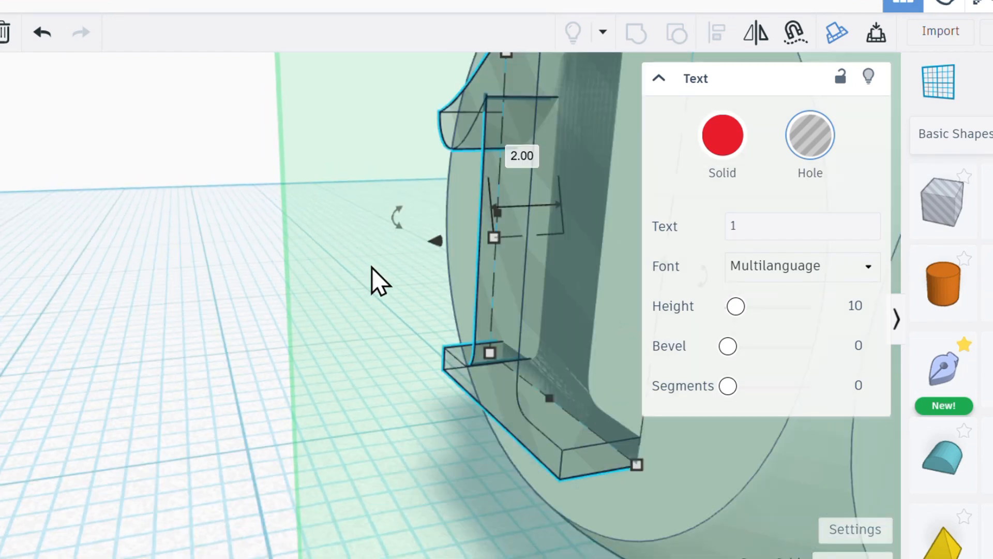
pyautogui.moveTo(431, 239); pyautogui.dragTo(348, 224, button='right')
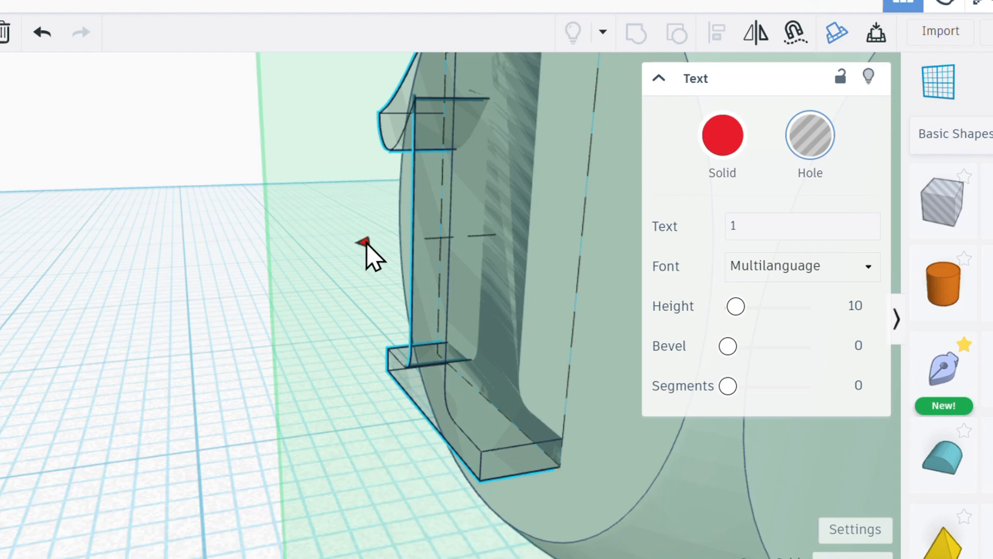
pyautogui.moveTo(366, 244); pyautogui.dragTo(430, 239)
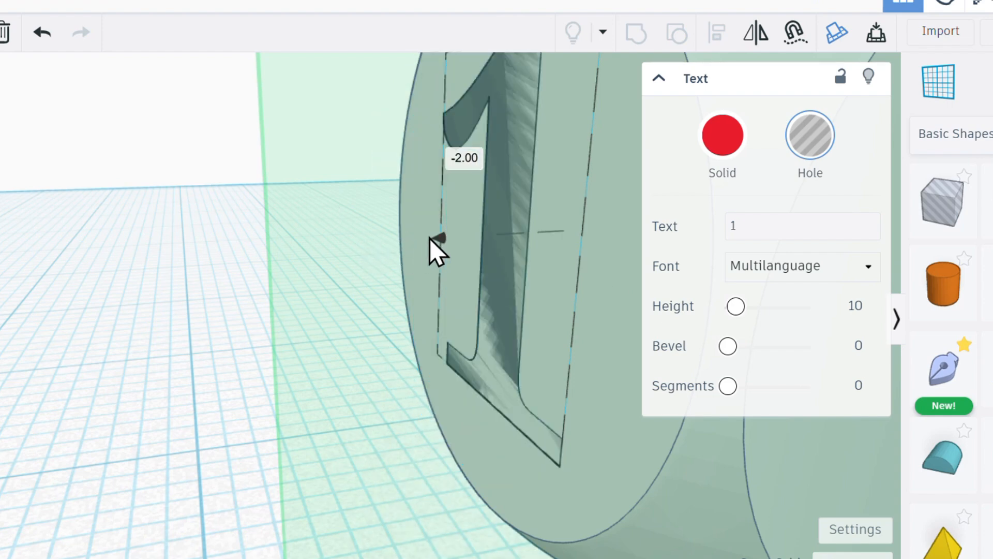
pyautogui.click(319, 257)
pyautogui.press('f')
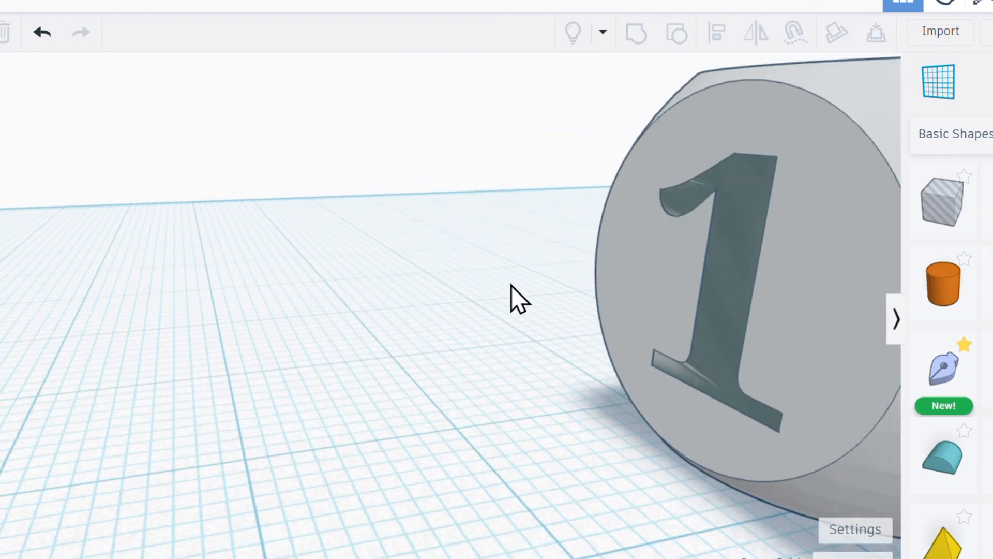
# - Group the dice and the number 1 hole to cut the number into the face
pyautogui.scroll(4, 533, 274)
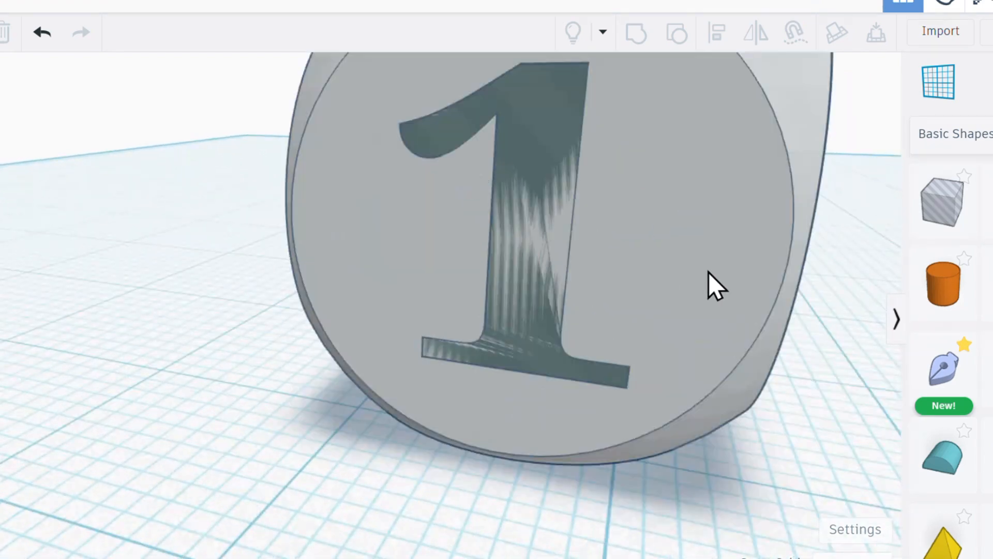
pyautogui.scroll(-4, 709, 272)
pyautogui.moveTo(620, 283); pyautogui.dragTo(439, 157, button='right')
pyautogui.moveTo(439, 157); pyautogui.dragTo(842, 469)
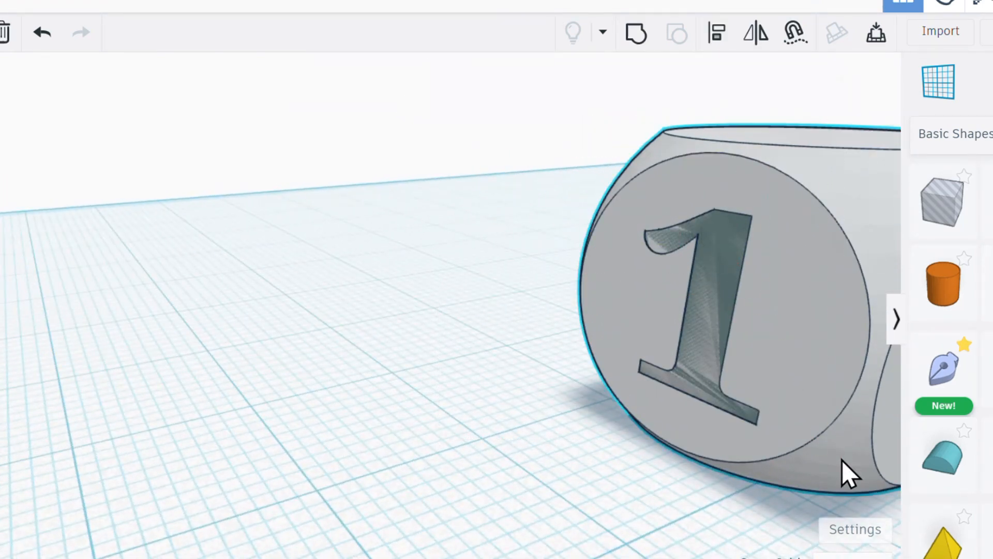
pyautogui.moveTo(842, 469); pyautogui.dragTo(273, 381, button='right')
pyautogui.click(637, 32)
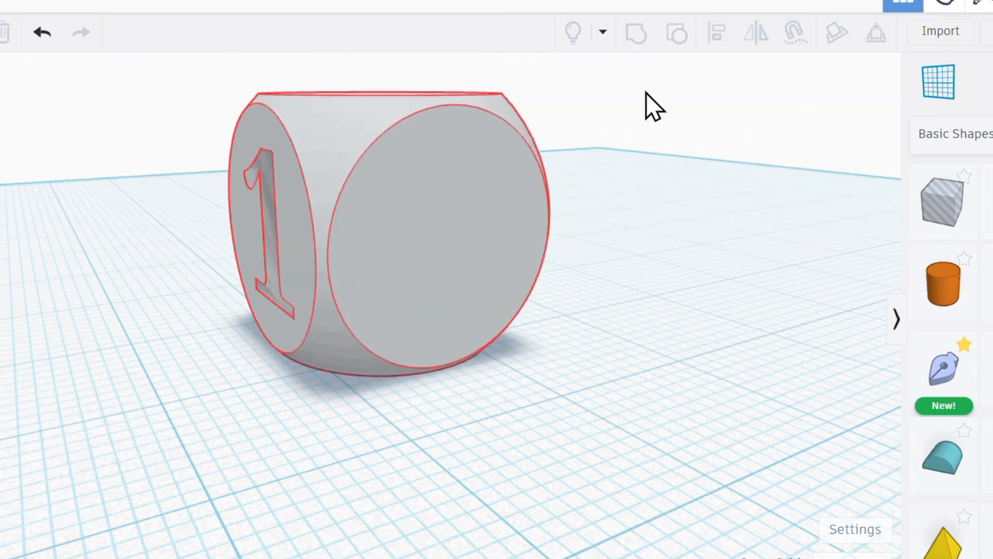
# - Examine the engraved number 1 and the neighbouring blank face of the dice from several angles
pyautogui.click(649, 269)
pyautogui.scroll(5, 231, 290)
pyautogui.scroll(-5, 229, 241)
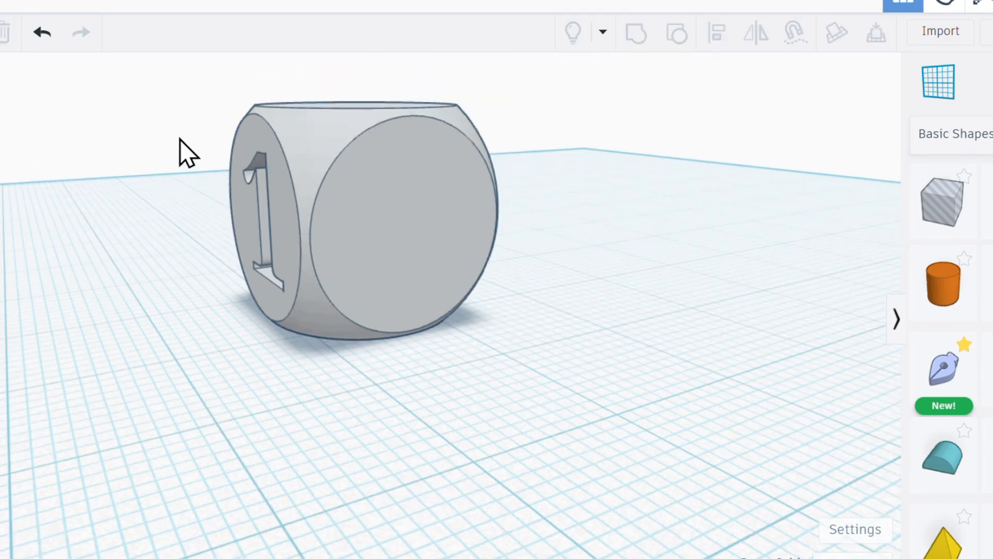
pyautogui.moveTo(138, 108); pyautogui.dragTo(253, 312)
pyautogui.moveTo(156, 268); pyautogui.dragTo(388, 324, button='right')
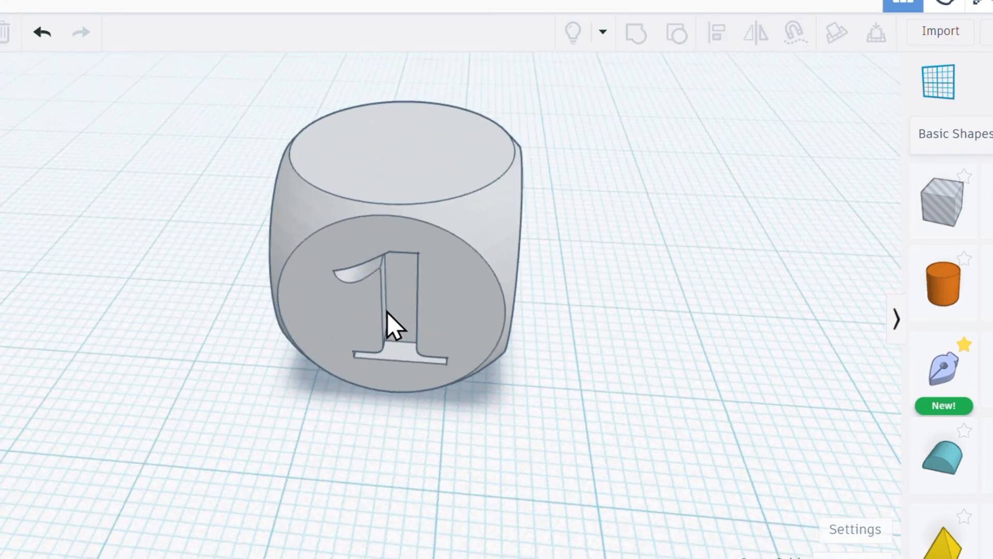
pyautogui.scroll(5, 483, 350)
pyautogui.scroll(-4, 444, 317)
pyautogui.moveTo(417, 373); pyautogui.dragTo(414, 277, button='right')
pyautogui.scroll(-5, 443, 404)
pyautogui.scroll(3, 406, 361)
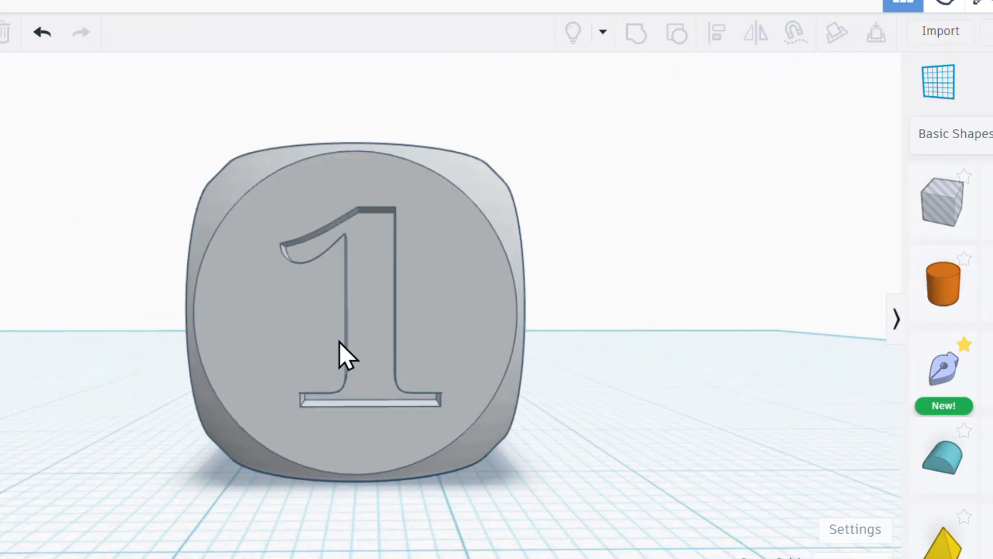
pyautogui.scroll(2, 445, 434)
pyautogui.scroll(-2, 355, 306)
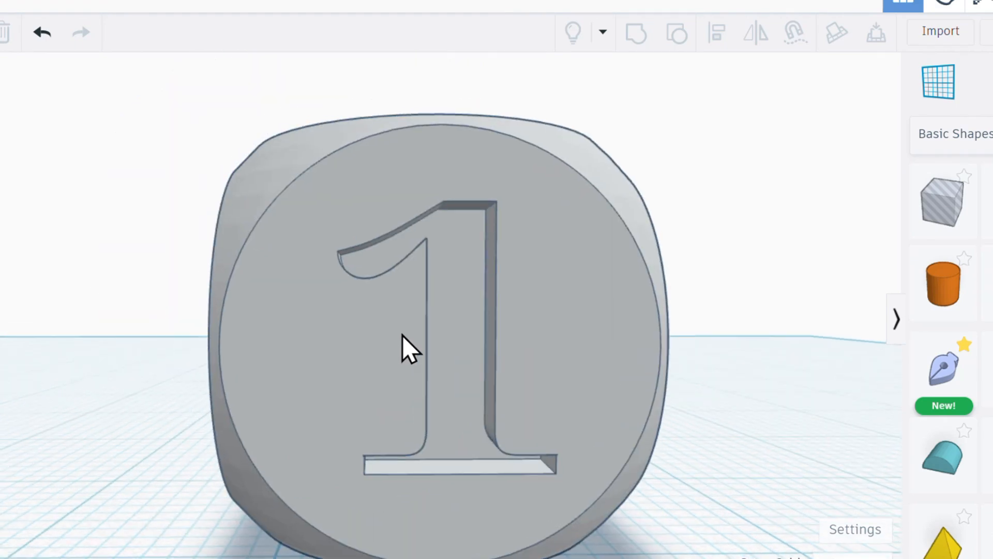
pyautogui.moveTo(402, 340); pyautogui.dragTo(643, 378, button='right')
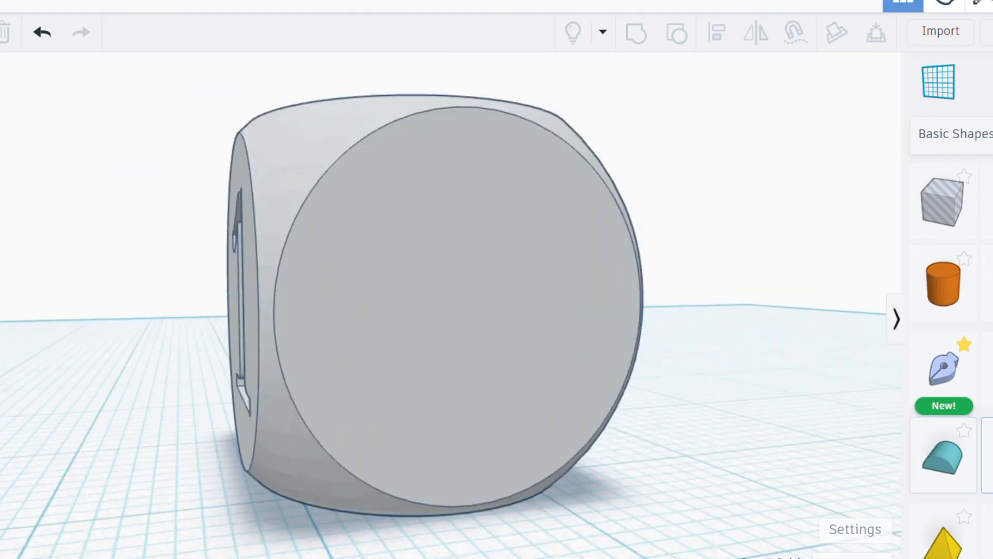
# - Place a Text shape on the blank dice face beside the engraved 1
pyautogui.moveTo(942, 457); pyautogui.dragTo(455, 307)
pyautogui.scroll(-3, 497, 303)
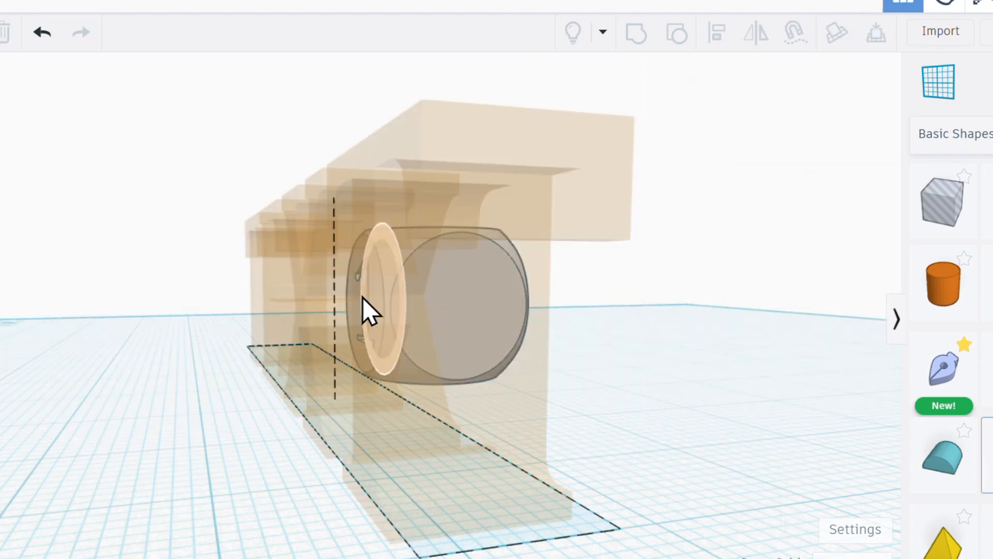
pyautogui.moveTo(362, 296); pyautogui.dragTo(468, 312)
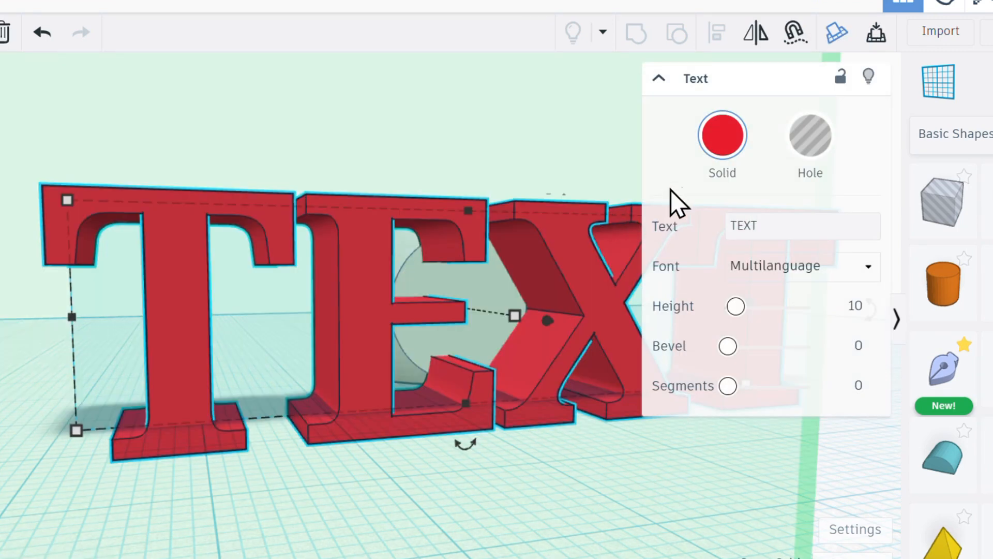
# - Change the new shape's text to 2 and turn it into a hole
pyautogui.click(770, 227)
pyautogui.moveTo(771, 227); pyautogui.dragTo(734, 230)
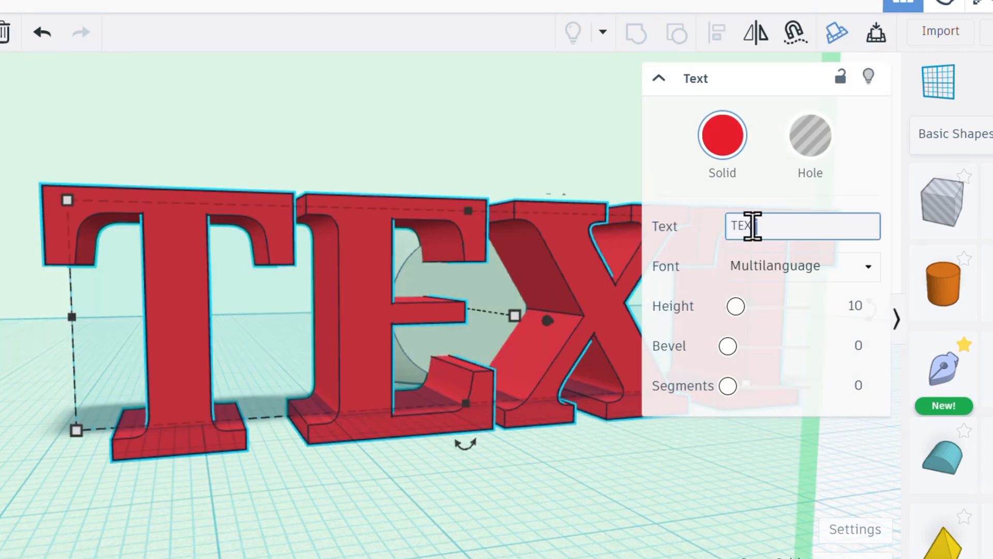
pyautogui.press('BackSpace')
pyautogui.press('BackSpace')
pyautogui.press('BackSpace')
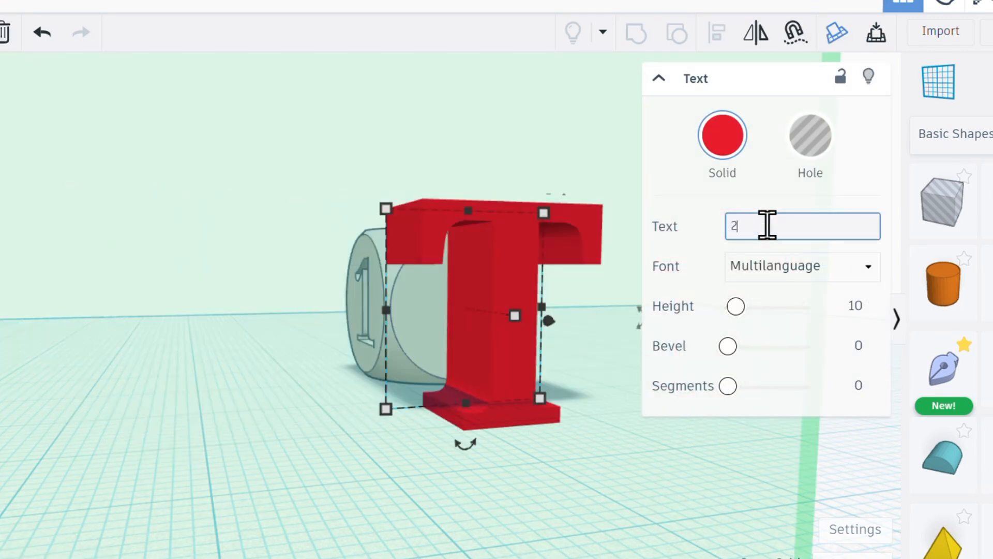
pyautogui.click(792, 171)
# - Scale down the number 2 hole so it fits the dice face and move it onto that face
pyautogui.moveTo(412, 408); pyautogui.dragTo(497, 289)
pyautogui.moveTo(536, 257); pyautogui.dragTo(476, 318)
pyautogui.scroll(3, 518, 336)
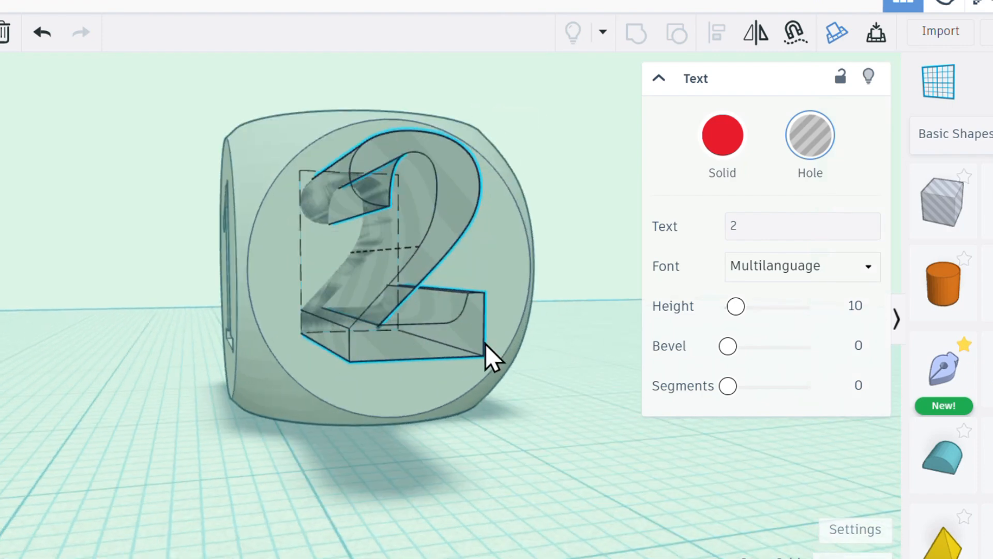
pyautogui.moveTo(485, 343)
pyautogui.mouseDown(button='right')
pyautogui.moveTo(452, 349)
pyautogui.moveTo(477, 357)
pyautogui.mouseUp(button='right')
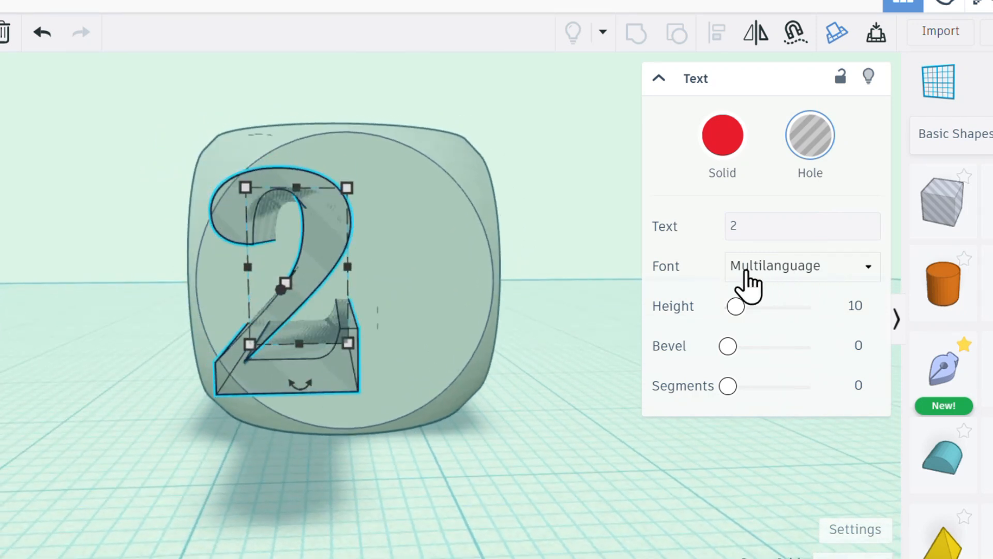
# - Try the Sans, Sans Mono and Serif fonts on the number 2 hole and return it to Multilanguage
pyautogui.click(781, 282)
pyautogui.click(802, 344)
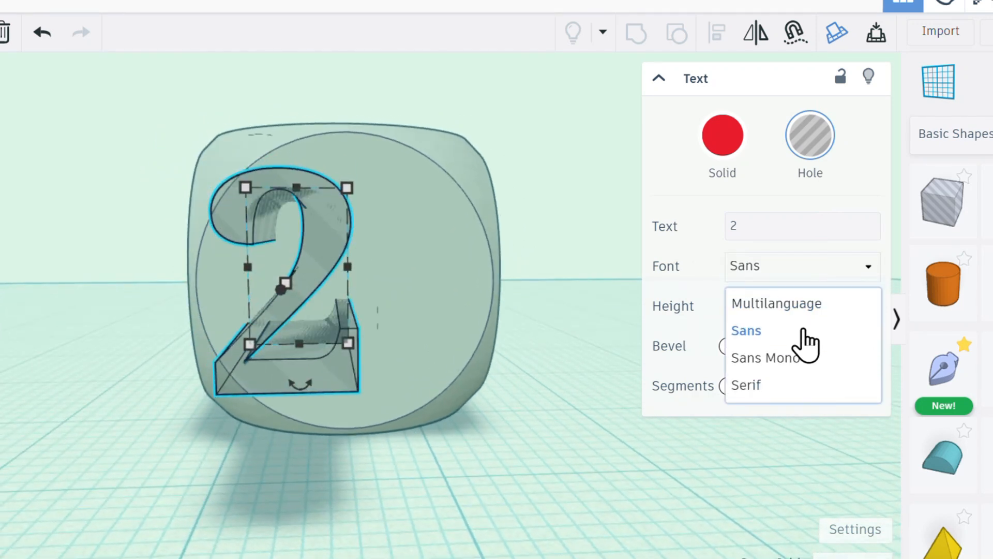
pyautogui.click(791, 274)
pyautogui.click(800, 362)
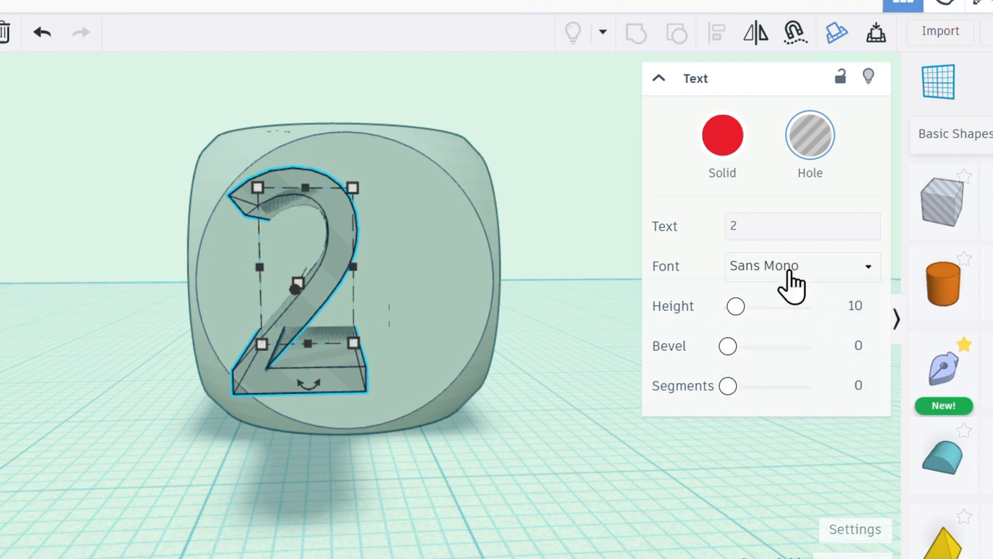
pyautogui.click(789, 274)
pyautogui.click(793, 386)
pyautogui.click(788, 270)
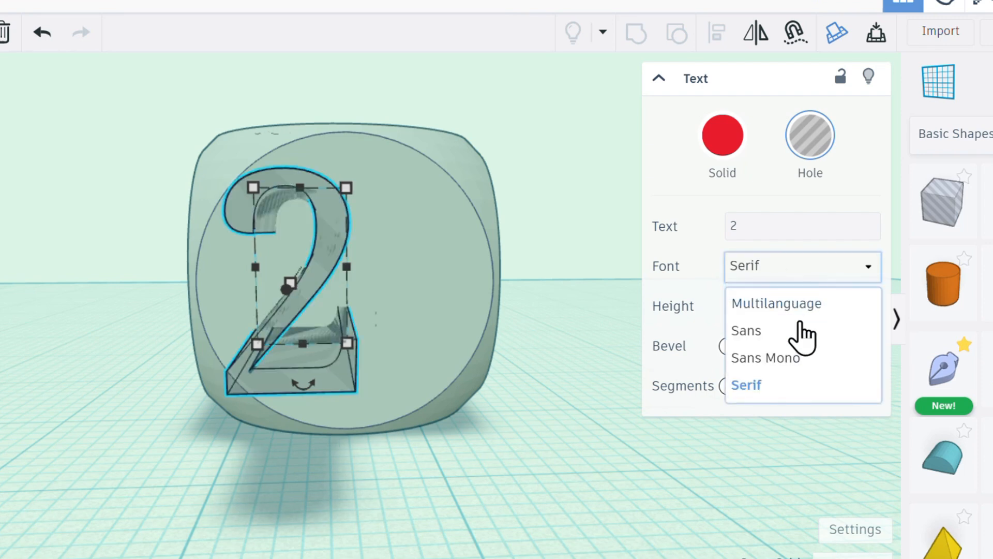
pyautogui.click(776, 304)
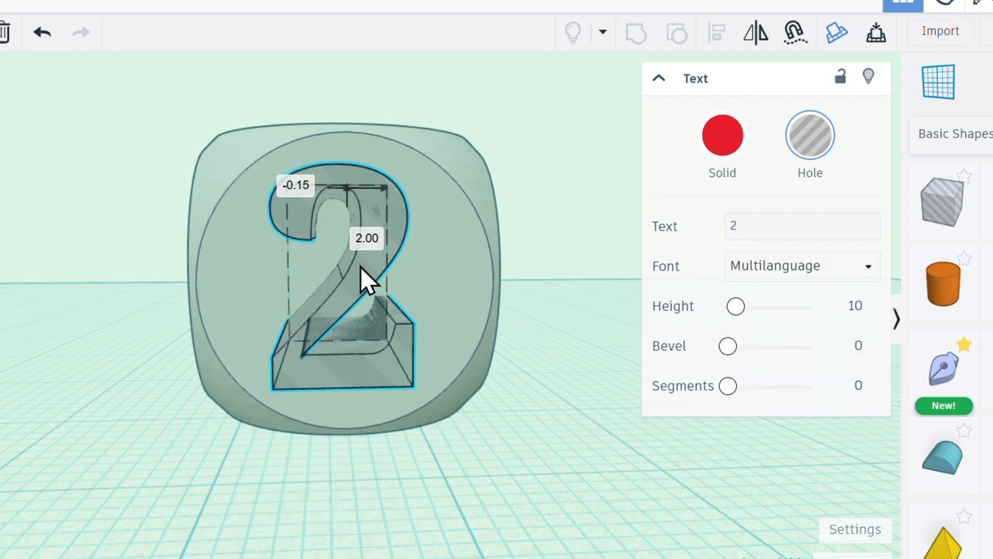
# - Reduce the number 2 hole's depth to 2 mm and push it into the dice until it is flush with the face
pyautogui.moveTo(371, 275); pyautogui.dragTo(610, 284, button='right')
pyautogui.moveTo(610, 284); pyautogui.dragTo(443, 290)
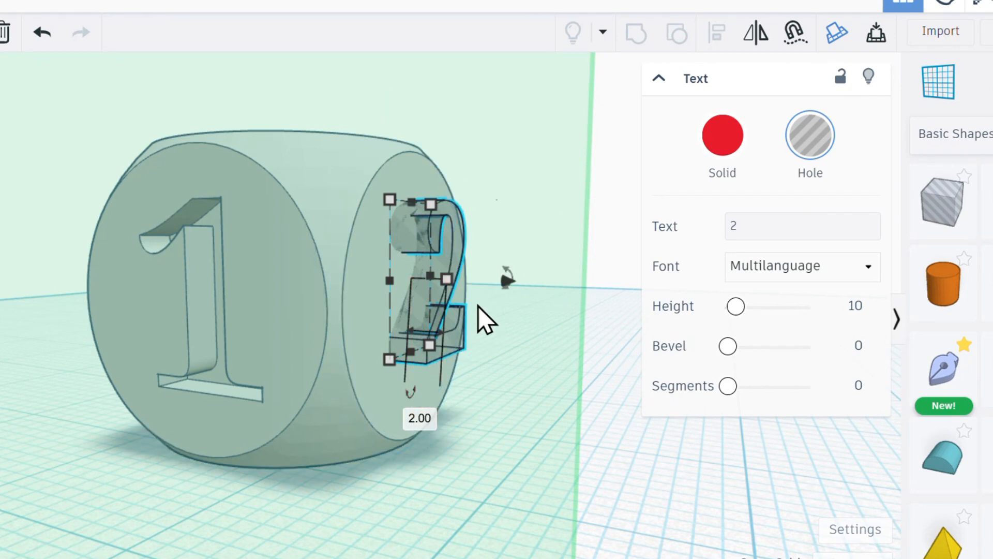
pyautogui.moveTo(508, 283); pyautogui.dragTo(508, 362)
pyautogui.moveTo(508, 362); pyautogui.dragTo(288, 339, button='right')
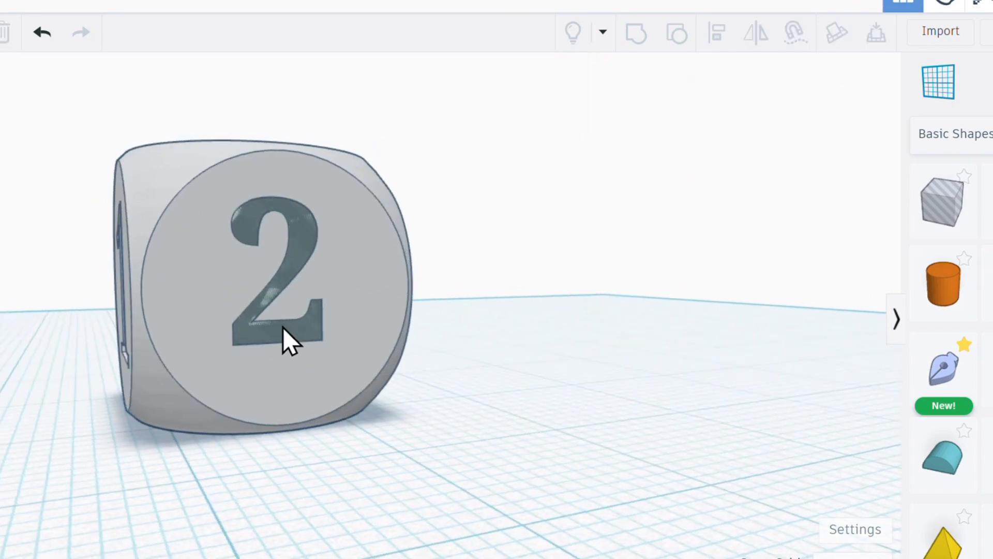
# - Align the number 2 hole's editing handles with its face and enlarge it to about 7.5 mm wide and 9.93 mm high
pyautogui.moveTo(328, 349); pyautogui.dragTo(362, 345)
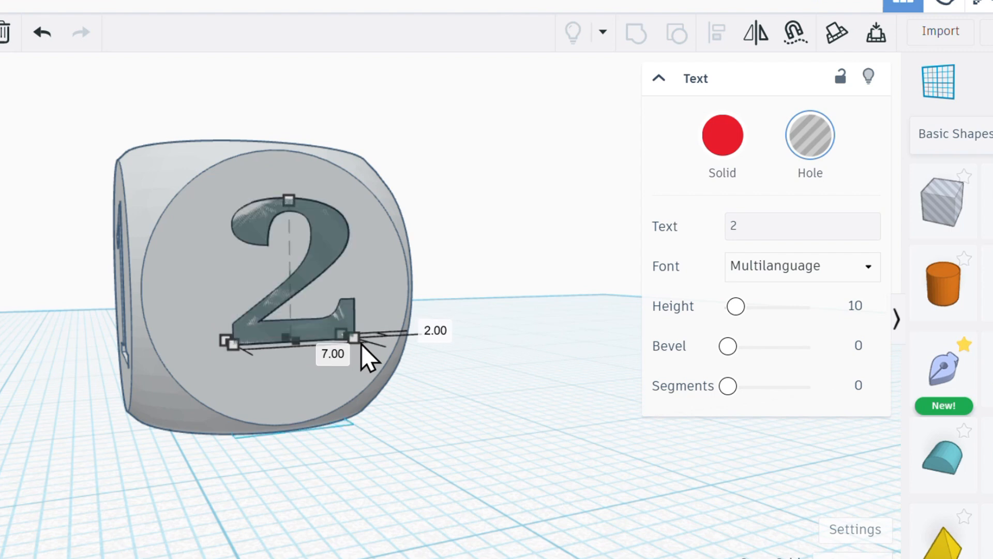
pyautogui.click(832, 36)
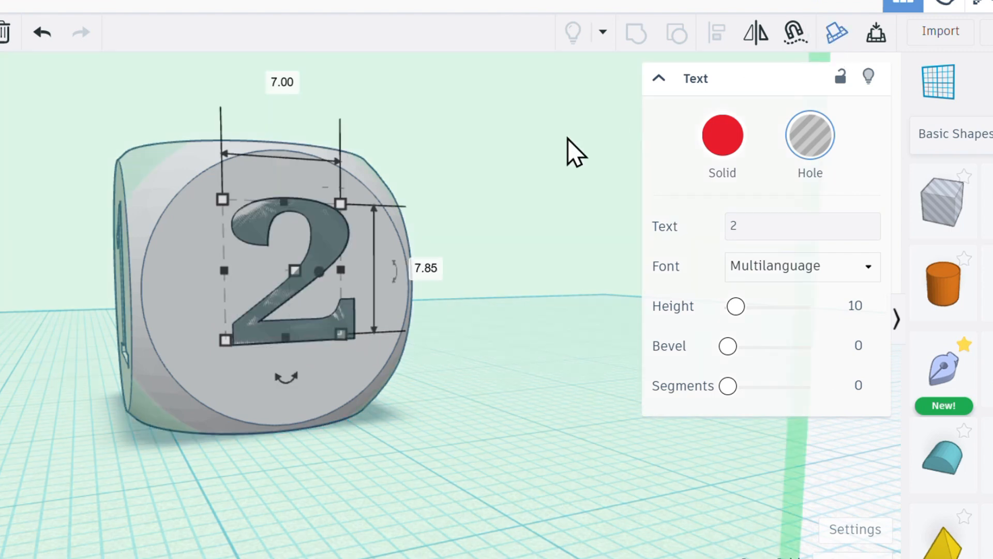
pyautogui.scroll(5, 301, 320)
pyautogui.moveTo(138, 367); pyautogui.dragTo(100, 442)
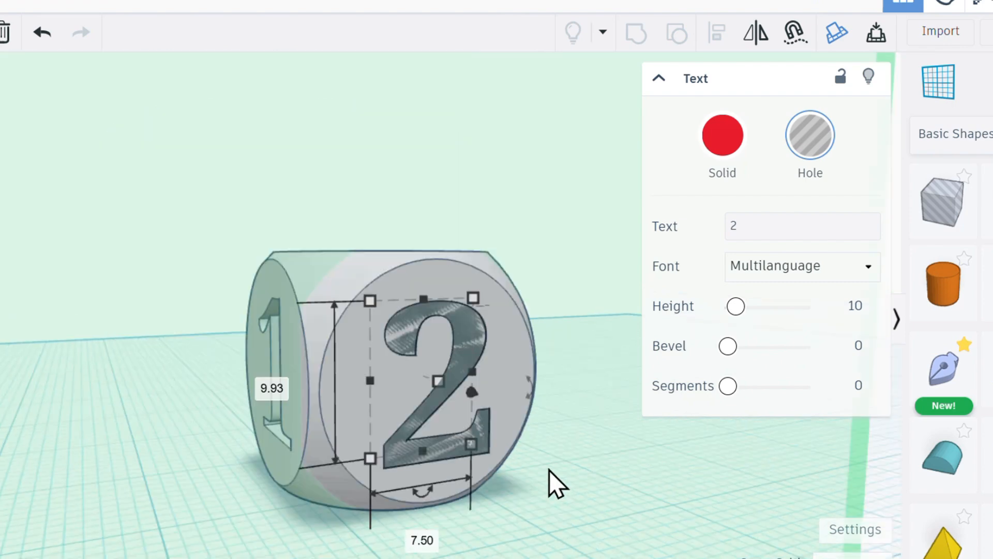
pyautogui.moveTo(550, 483); pyautogui.dragTo(595, 460, button='right')
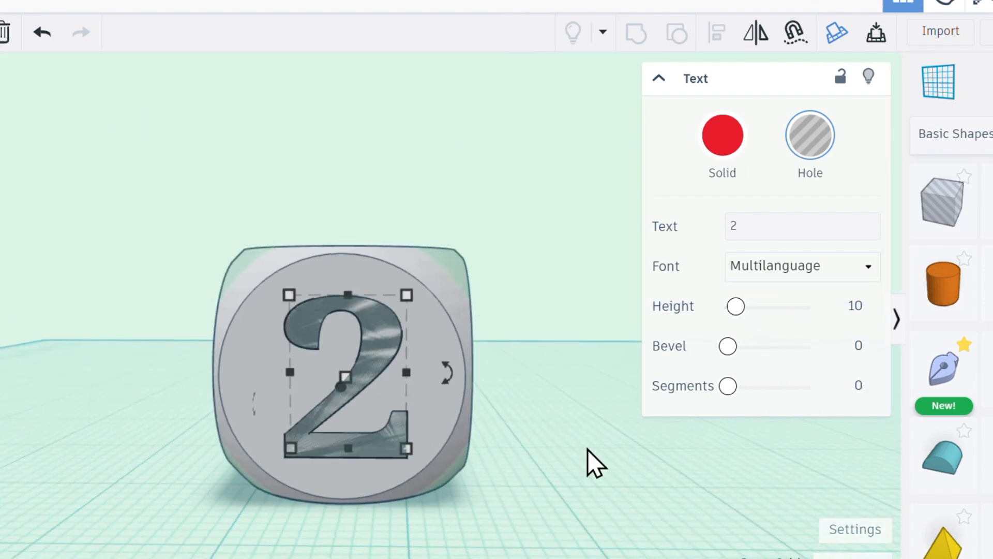
# - Place a Text shape reading 3 on the dice's top face as a hole
pyautogui.moveTo(449, 437); pyautogui.dragTo(339, 437, button='right')
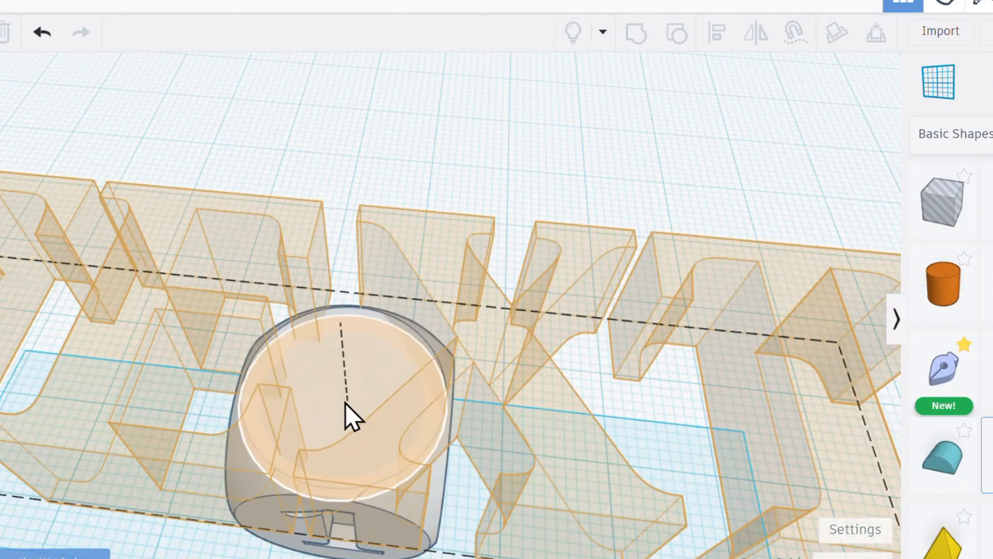
pyautogui.click(347, 396)
pyautogui.click(789, 226)
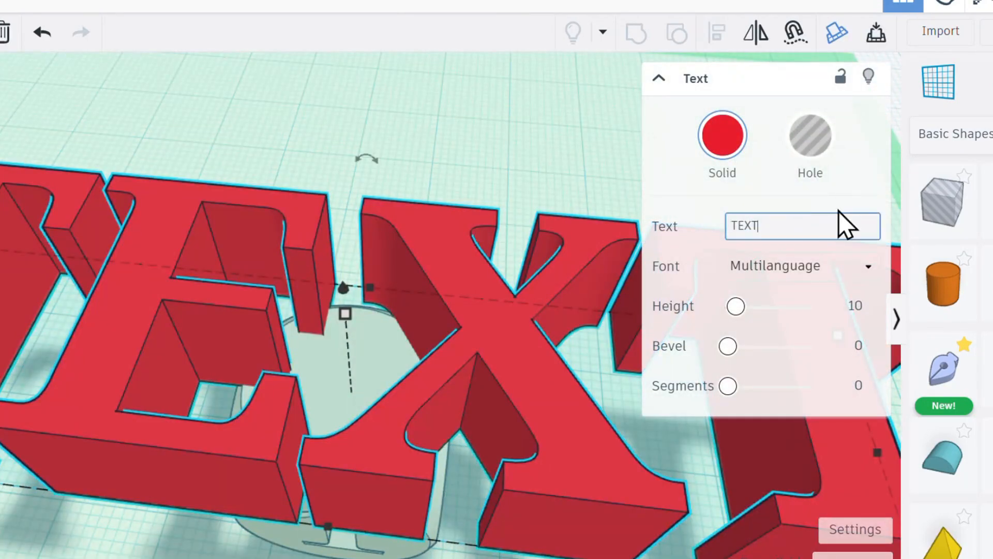
pyautogui.press('BackSpace')
pyautogui.press('BackSpace')
pyautogui.press('BackSpace')
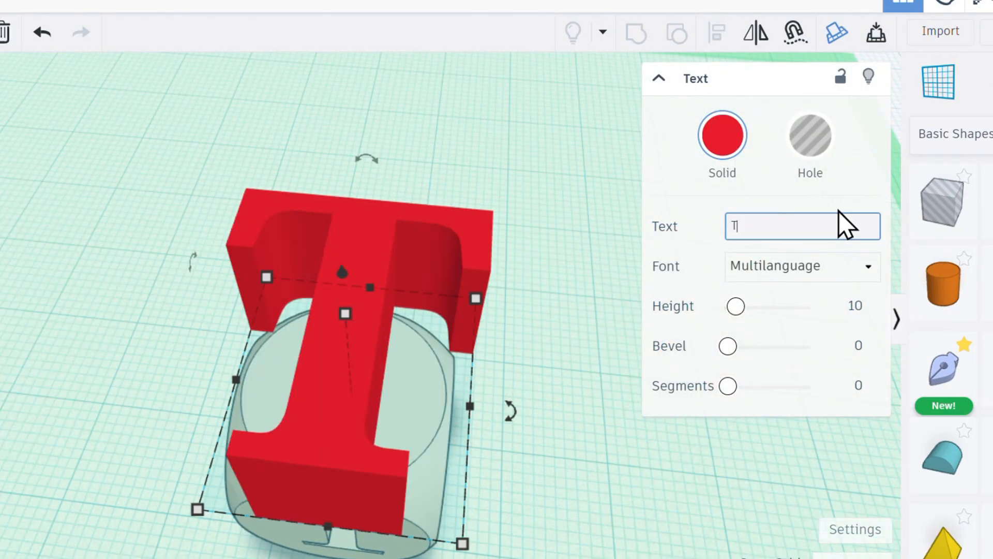
pyautogui.press('BackSpace')
pyautogui.write('3')
pyautogui.click(796, 155)
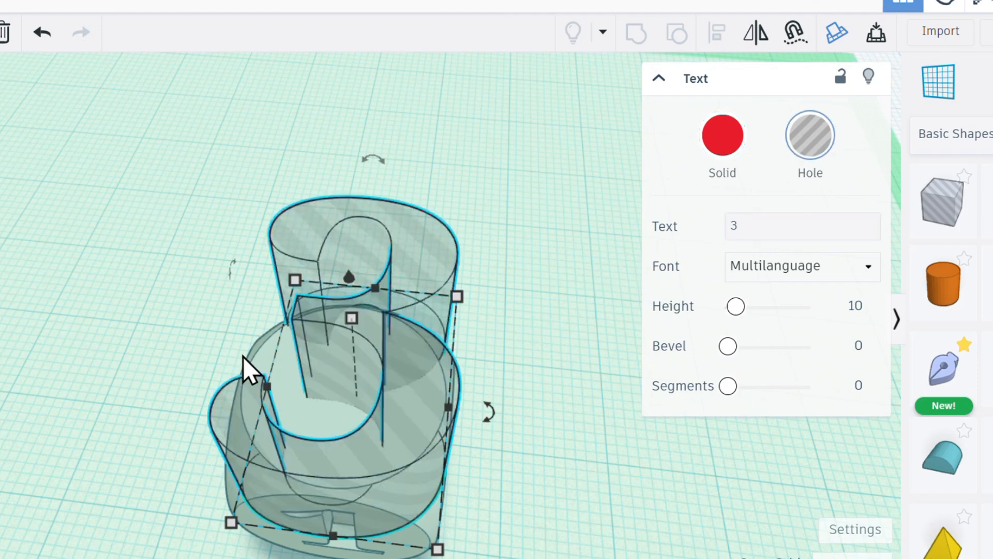
# - Resize the number 3 hole to about 9.71 by 10.47 mm, centred on the dice's top face
pyautogui.moveTo(458, 310); pyautogui.dragTo(337, 396)
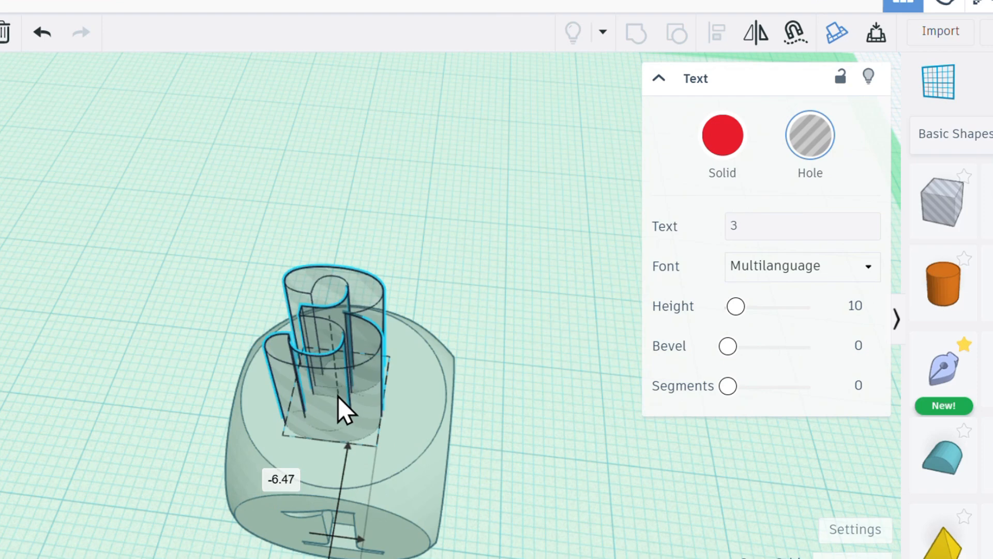
pyautogui.moveTo(386, 466); pyautogui.dragTo(363, 429, button='right')
pyautogui.moveTo(363, 430); pyautogui.dragTo(411, 455)
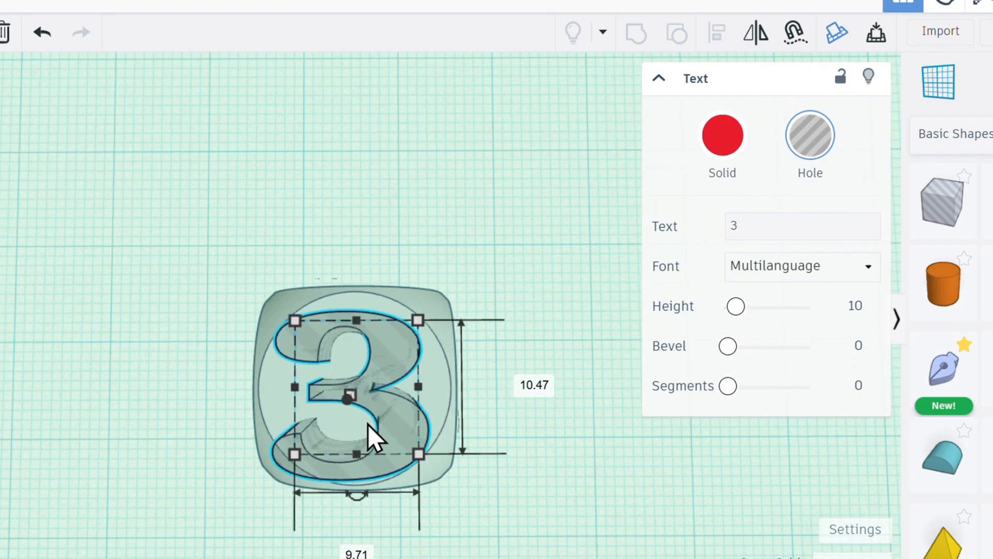
# - Reduce the number 3 hole's depth to 2 mm and sink it flush into the top face
pyautogui.moveTo(415, 410); pyautogui.dragTo(313, 255, button='right')
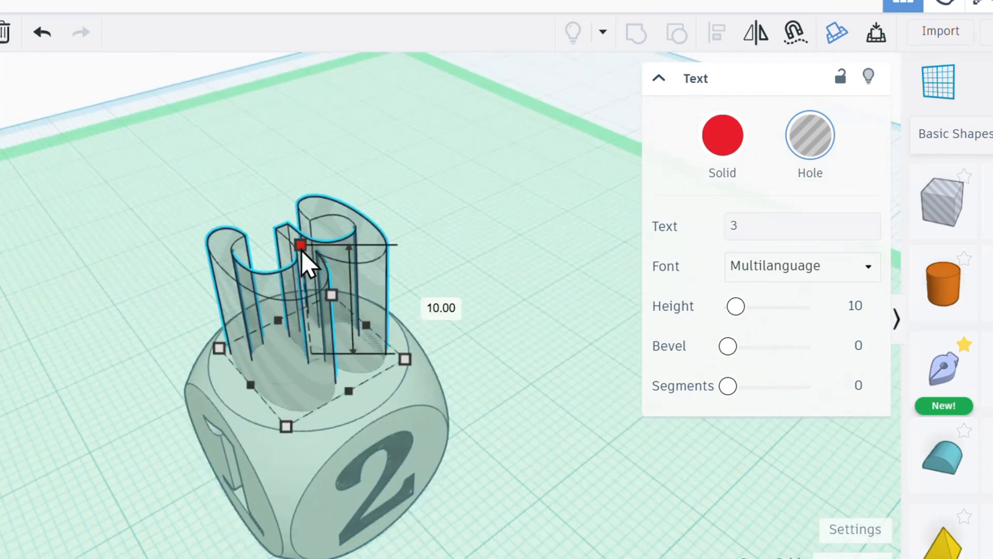
pyautogui.moveTo(302, 257); pyautogui.dragTo(333, 334)
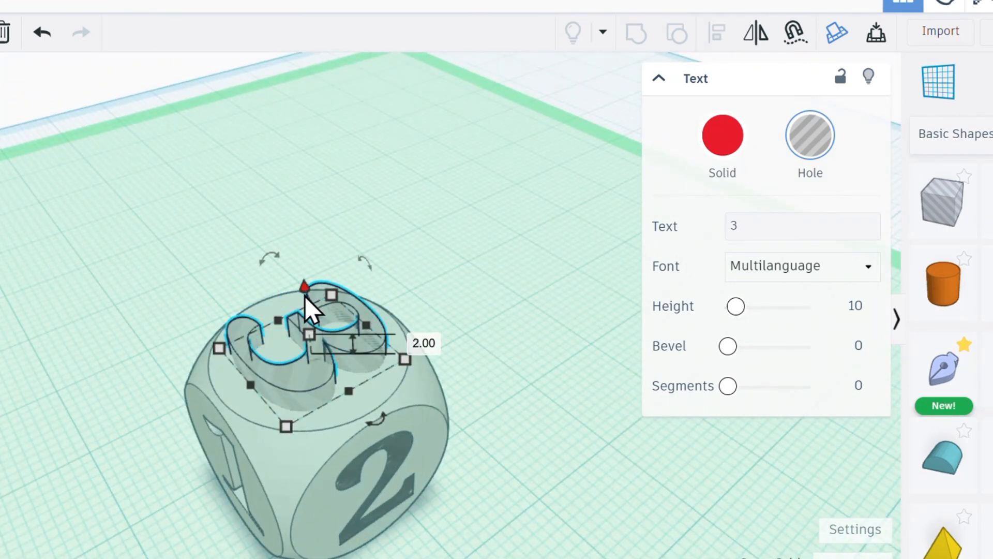
pyautogui.moveTo(306, 296)
pyautogui.mouseDown()
pyautogui.moveTo(317, 322)
pyautogui.moveTo(308, 306)
pyautogui.mouseUp()
pyautogui.click(470, 281)
# - Group the dice with the number 2 and 3 holes to cut both numbers into its faces
pyautogui.moveTo(684, 327); pyautogui.dragTo(729, 239, button='middle')
pyautogui.moveTo(644, 250); pyautogui.dragTo(476, 250, button='right')
pyautogui.moveTo(347, 175); pyautogui.dragTo(522, 396)
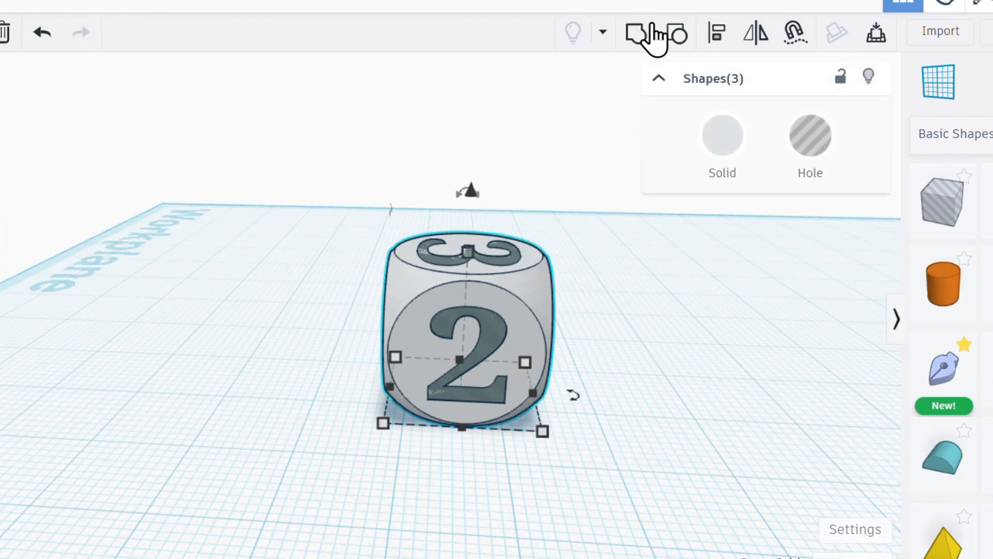
pyautogui.click(636, 32)
# - Examine the engraved numbers 1, 2 and 3 on the dice from several angles and distances
pyautogui.moveTo(614, 304); pyautogui.dragTo(724, 292, button='right')
pyautogui.scroll(4, 367, 294)
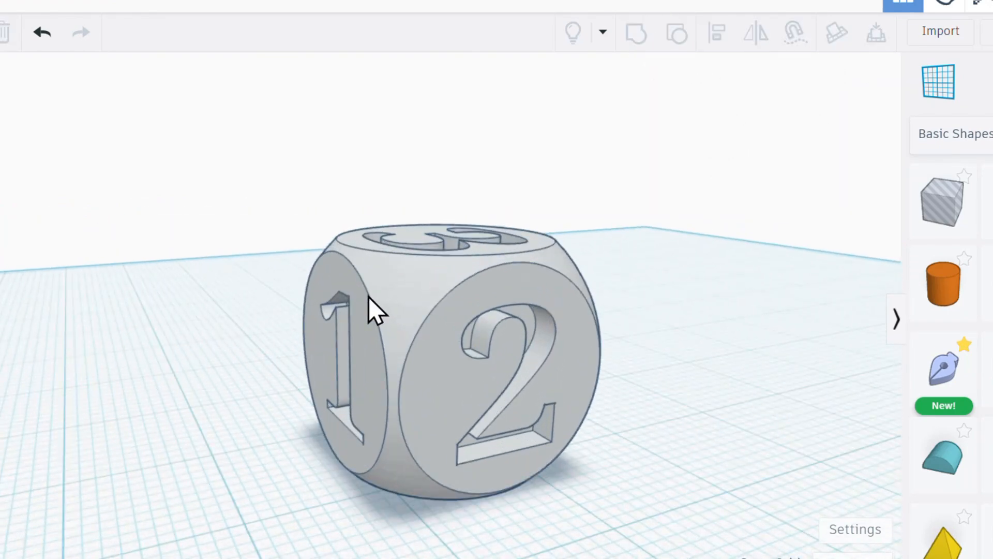
pyautogui.moveTo(367, 295); pyautogui.dragTo(611, 321, button='right')
pyautogui.moveTo(96, 66); pyautogui.dragTo(622, 481)
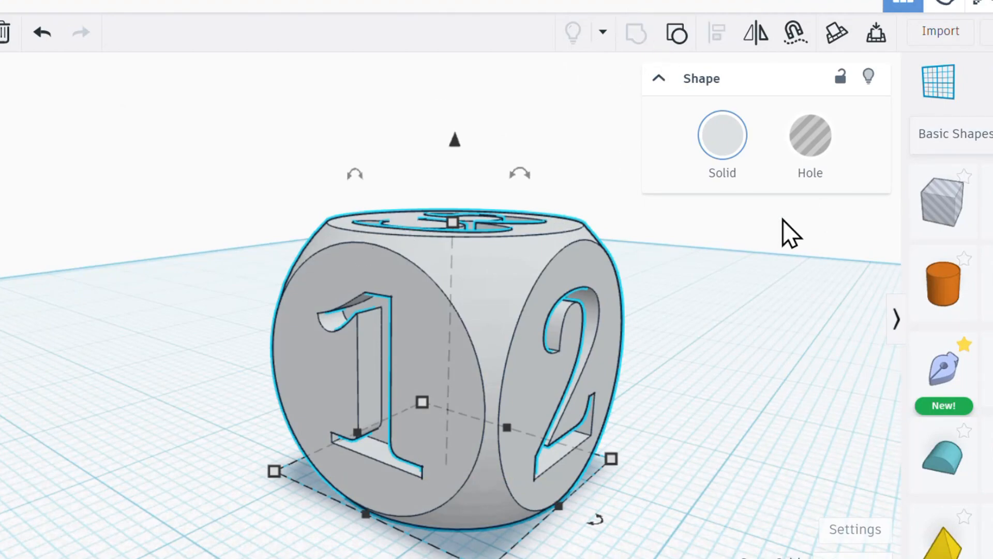
pyautogui.click(669, 310)
pyautogui.moveTo(669, 310); pyautogui.dragTo(597, 325, button='right')
pyautogui.scroll(-2, 642, 319)
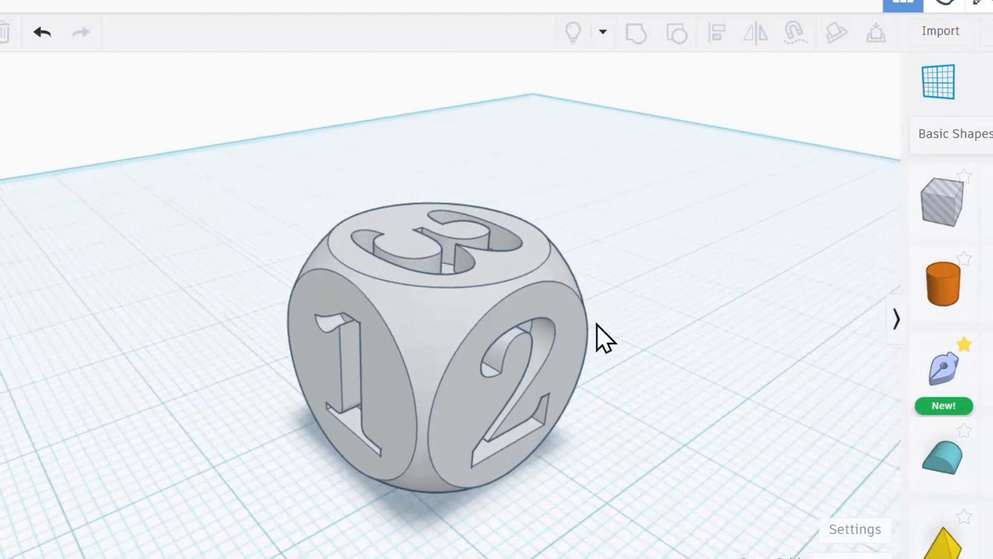
pyautogui.scroll(2, 593, 322)
pyautogui.moveTo(581, 313); pyautogui.dragTo(432, 261, button='middle')
pyautogui.moveTo(433, 262); pyautogui.dragTo(511, 280, button='right')
pyautogui.scroll(-2, 511, 281)
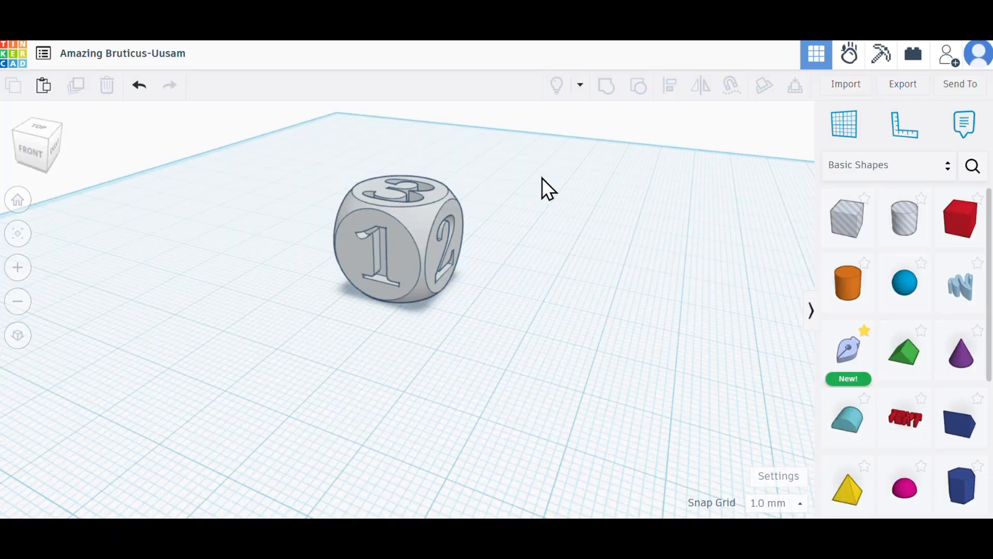
pyautogui.moveTo(556, 164); pyautogui.dragTo(556, 188, button='right')
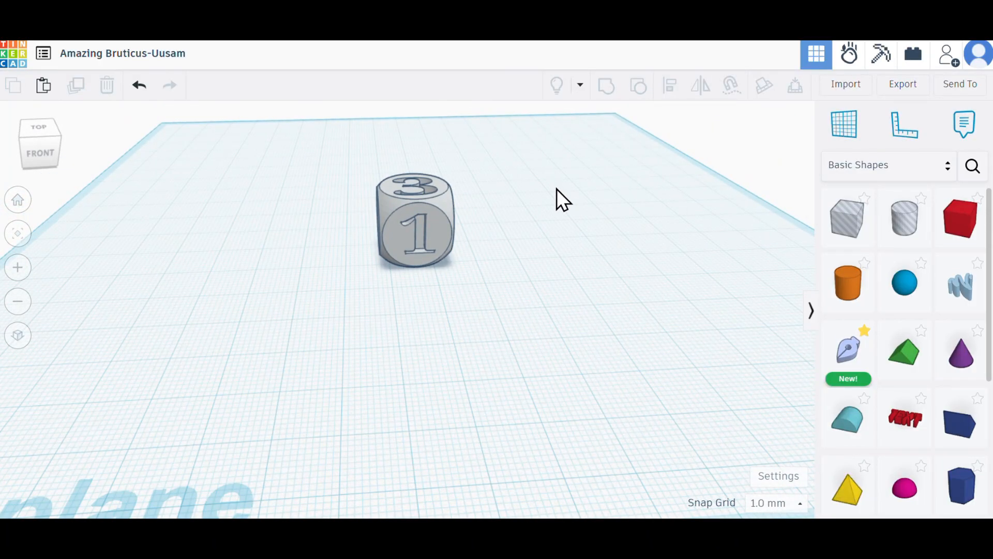
pyautogui.scroll(3, 557, 188)
pyautogui.moveTo(557, 188); pyautogui.dragTo(516, 290, button='right')
pyautogui.moveTo(359, 222); pyautogui.dragTo(440, 235, button='right')
pyautogui.scroll(-3, 640, 260)
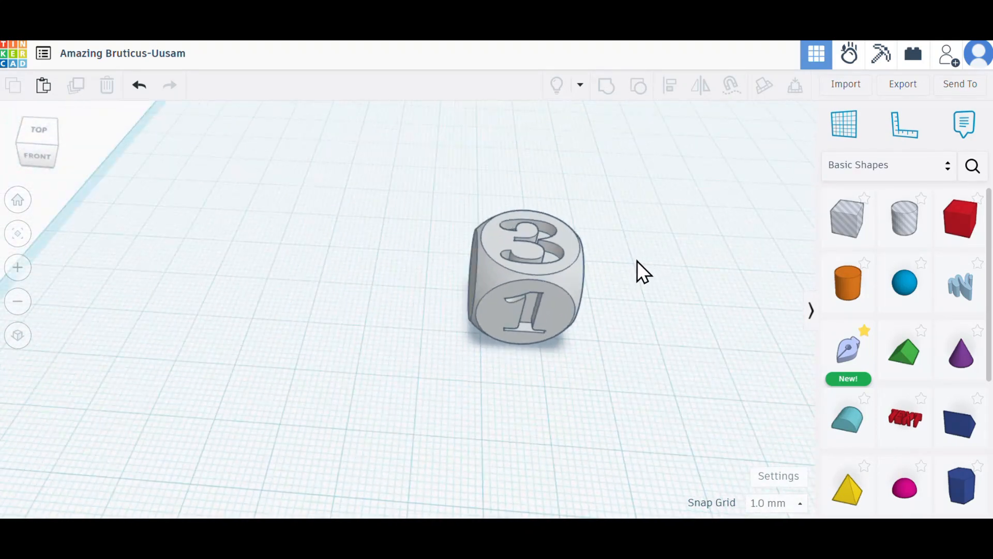
pyautogui.moveTo(637, 261); pyautogui.dragTo(537, 250, button='middle')
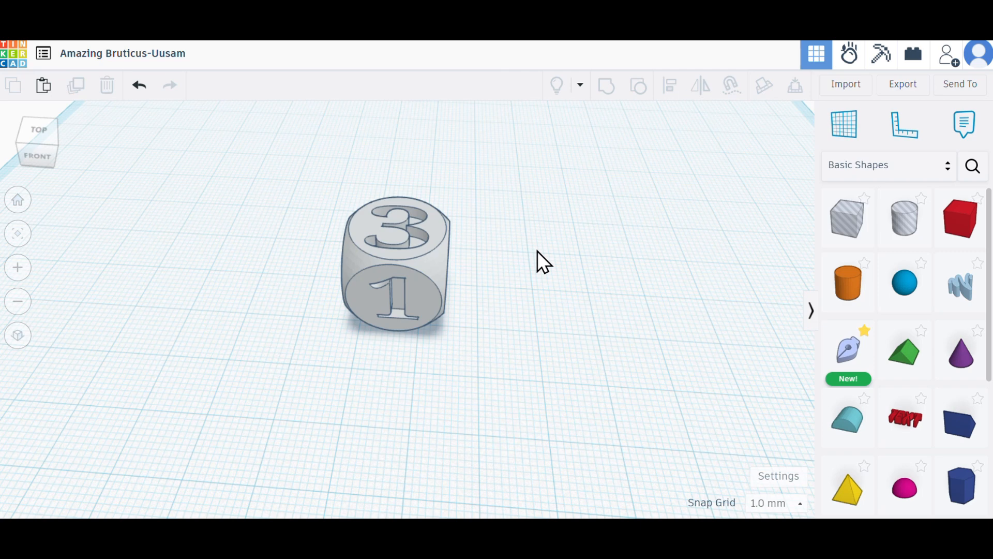
pyautogui.scroll(1, 537, 250)
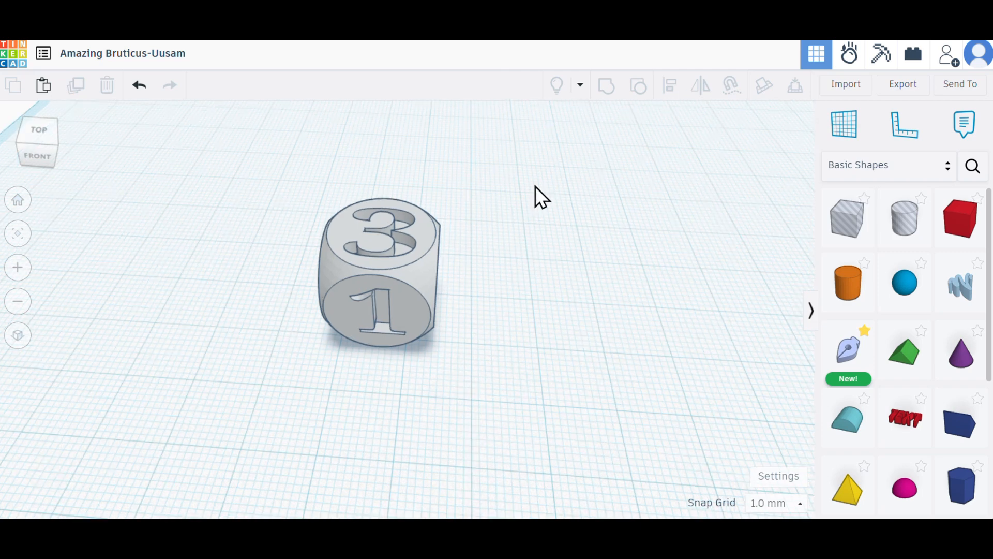